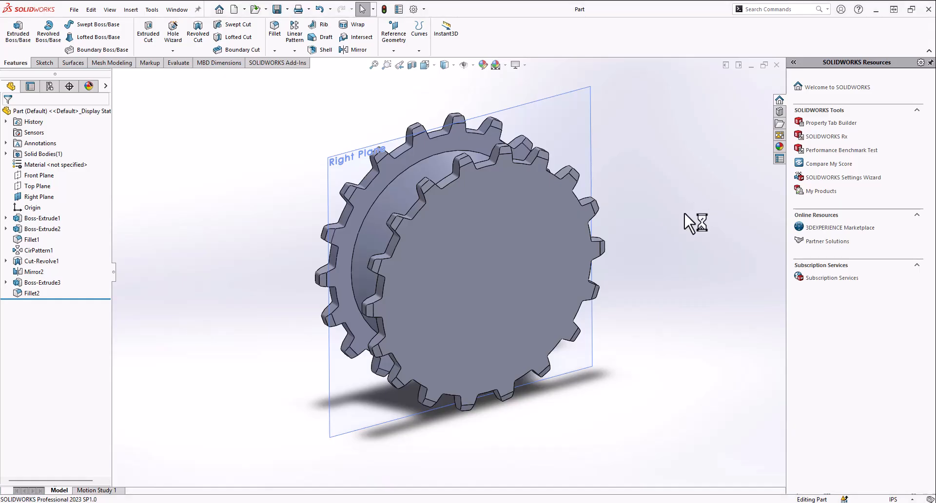
# Start a new sketch on the Right Plane of the double sprocket part.
pyautogui.moveTo(653, 293); pyautogui.dragTo(450, 259, button='middle')
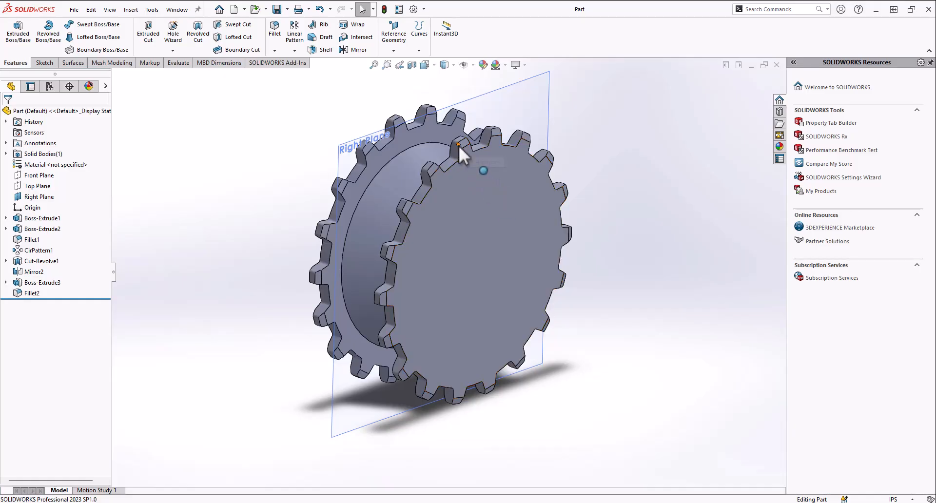
pyautogui.moveTo(508, 237); pyautogui.dragTo(432, 284, button='middle')
pyautogui.moveTo(499, 270); pyautogui.dragTo(424, 290, button='middle')
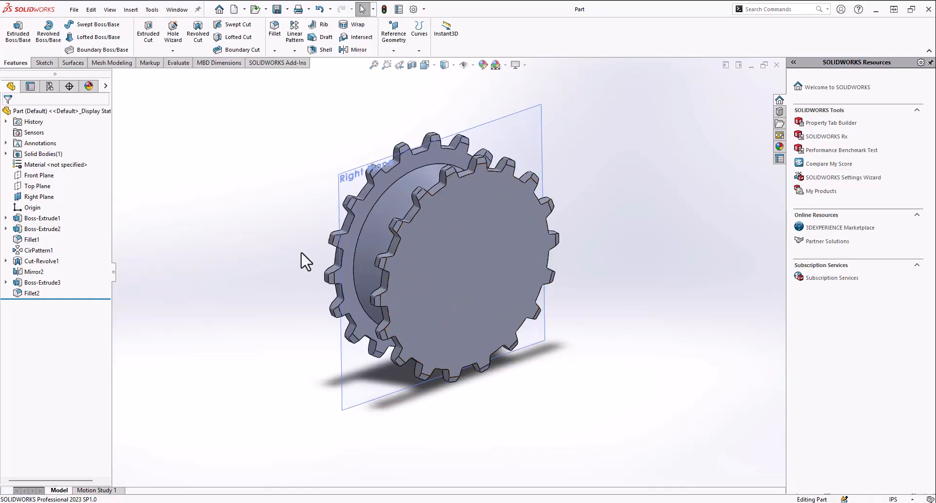
pyautogui.click(43, 193)
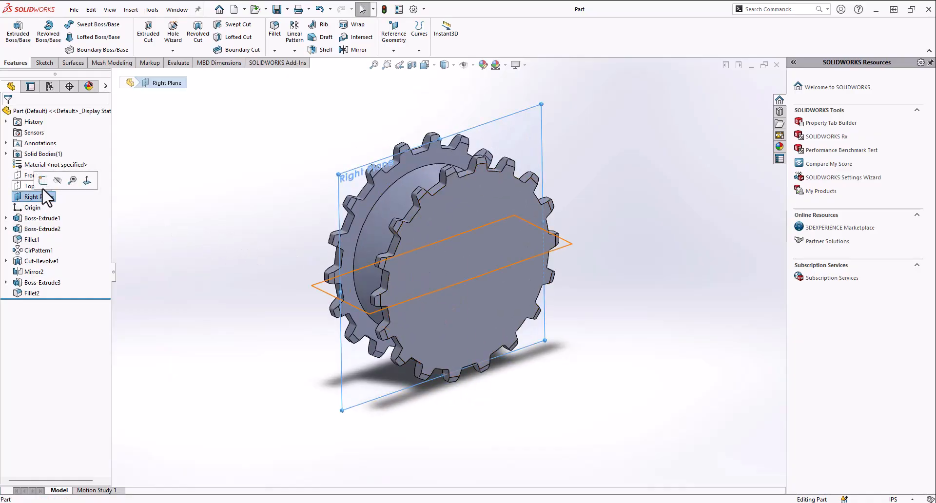
pyautogui.click(43, 180)
pyautogui.scroll(-5, 292, 278)
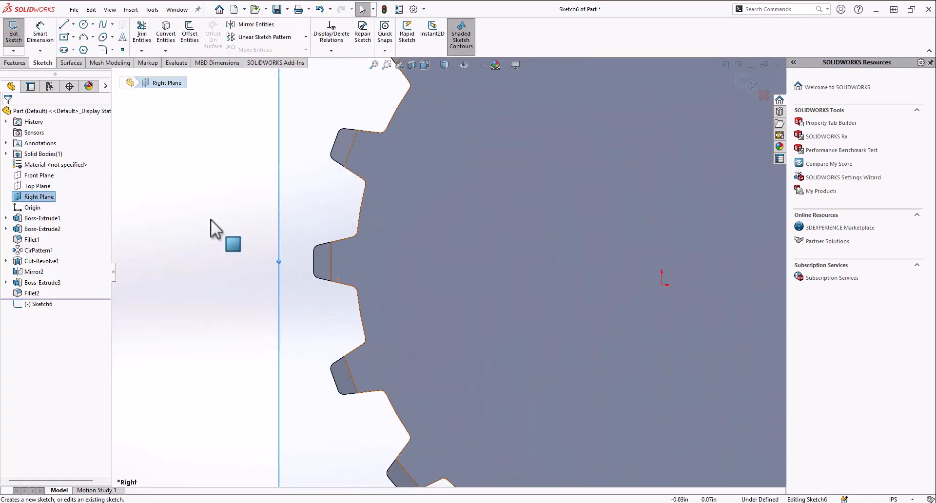
pyautogui.click(73, 24)
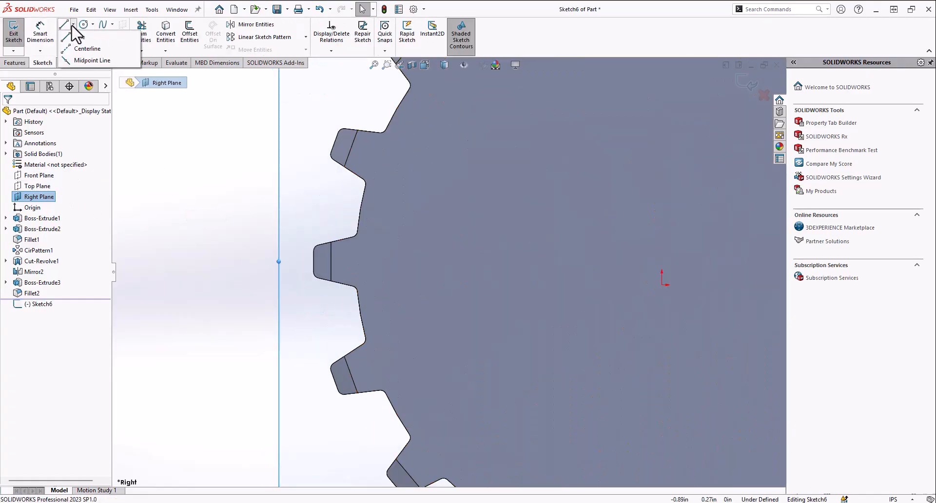
pyautogui.click(84, 54)
pyautogui.click(317, 262)
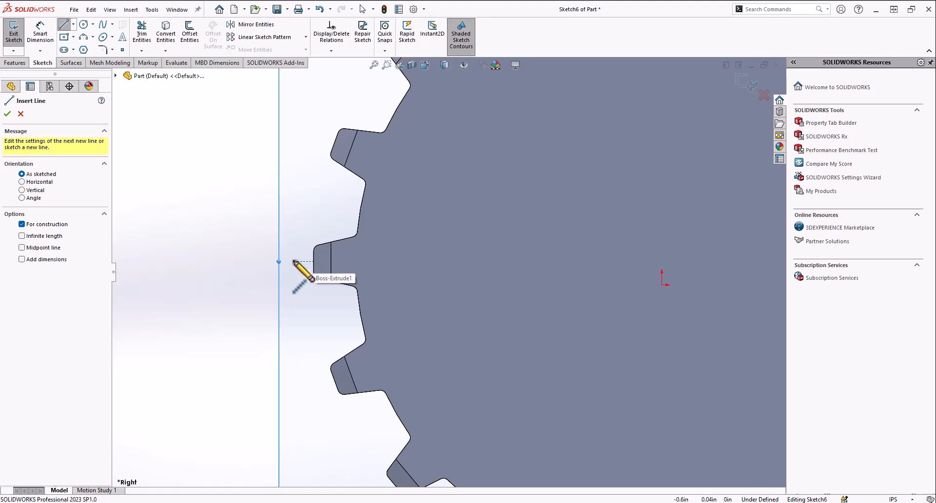
pyautogui.scroll(6, 328, 282)
pyautogui.scroll(-3, 607, 286)
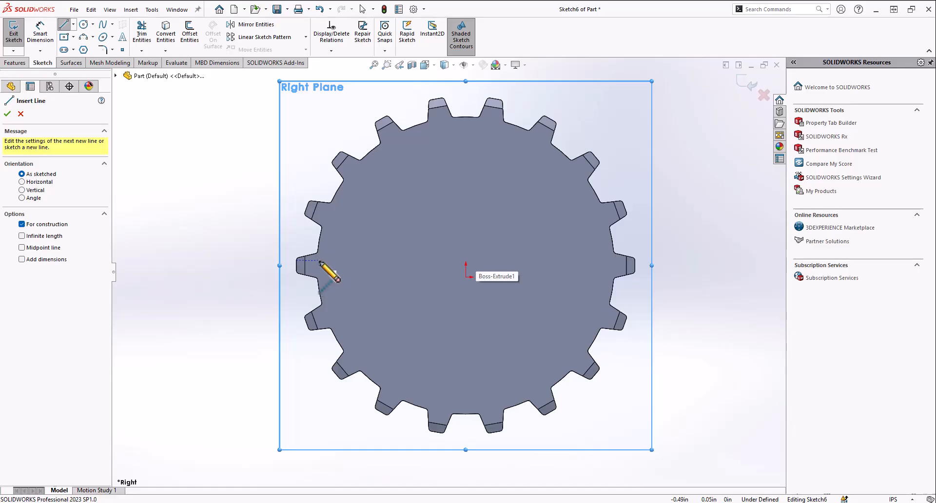
# Sketch a circle of about 1.11 in radius beside the sprocket and trim it away again.
pyautogui.scroll(5, 321, 264)
pyautogui.click(84, 24)
pyautogui.scroll(2, 545, 252)
pyautogui.click(636, 265)
pyautogui.click(636, 173)
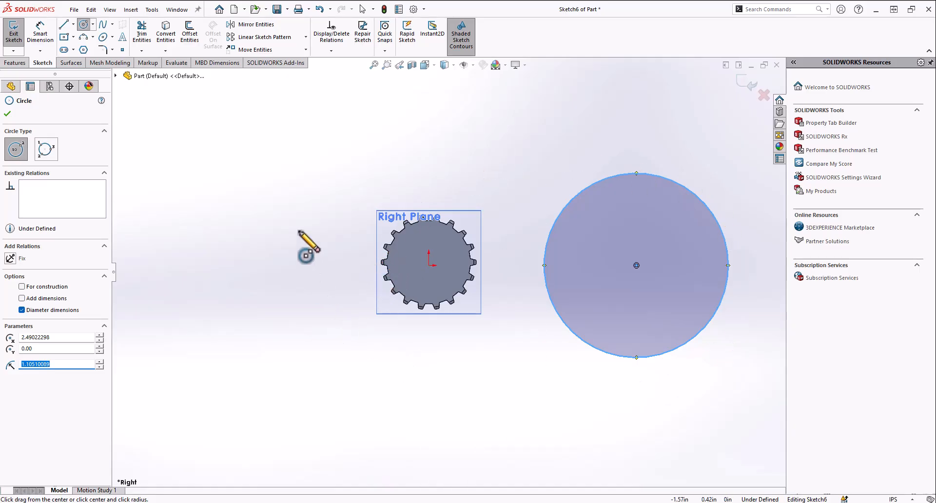
pyautogui.click(145, 33)
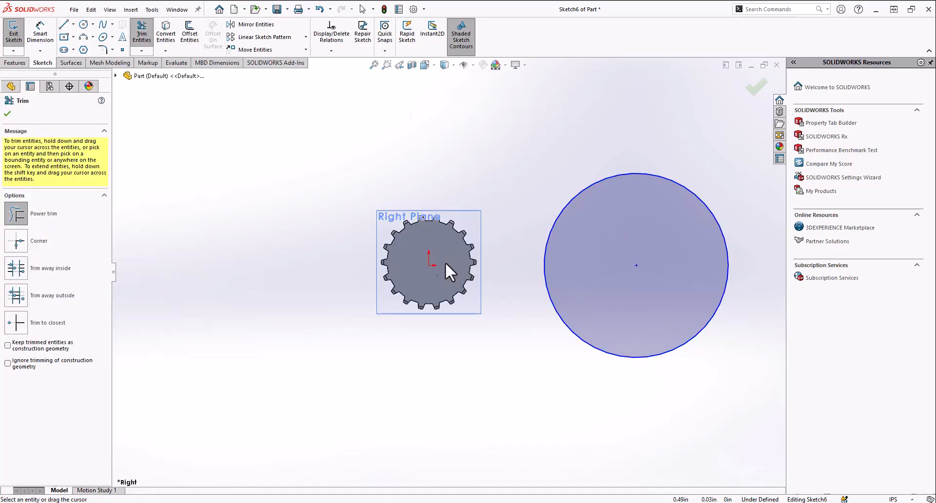
pyautogui.moveTo(560, 209); pyautogui.dragTo(613, 271)
pyautogui.scroll(-5, 429, 276)
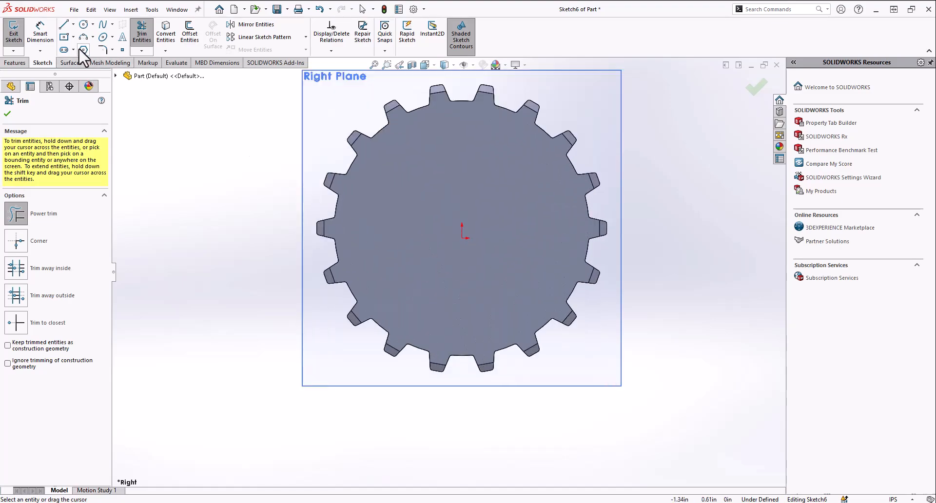
# Draw a horizontal centerline about 0.57 in long from the tip midpoint of the leftmost tooth to the sprocket's centre.
pyautogui.click(73, 25)
pyautogui.click(71, 39)
pyautogui.click(73, 27)
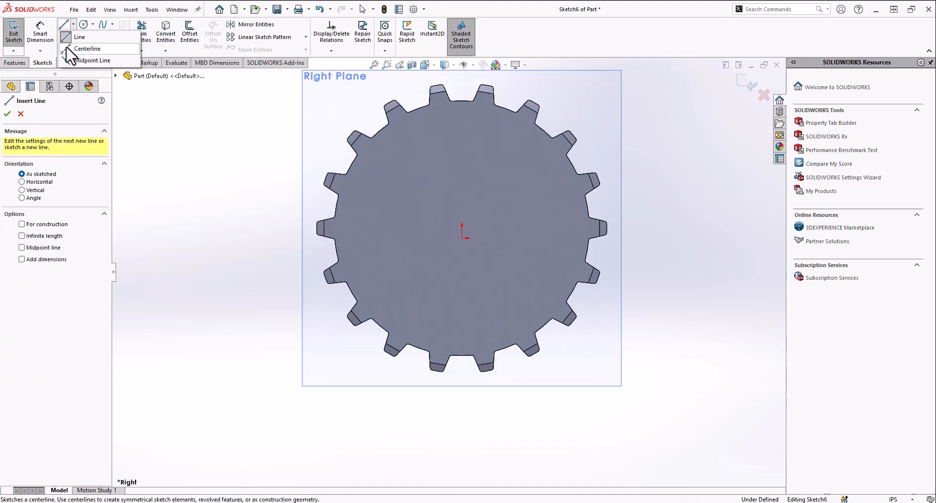
pyautogui.click(68, 48)
pyautogui.scroll(-1, 288, 250)
pyautogui.scroll(-2, 322, 244)
pyautogui.click(330, 219)
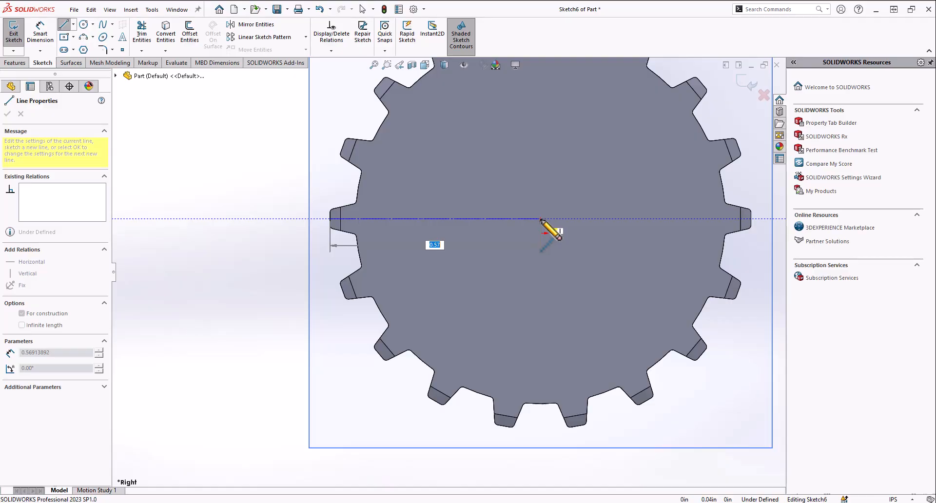
pyautogui.click(541, 219)
pyautogui.press('Escape')
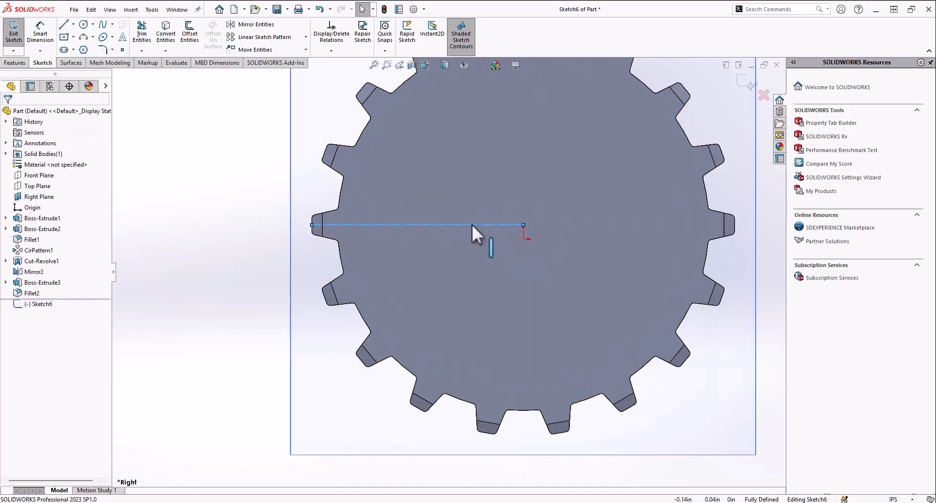
# Draw a centerline about 0.125 in long connecting the facing corners of the leftmost tooth and the tooth above it.
pyautogui.scroll(-4, 507, 246)
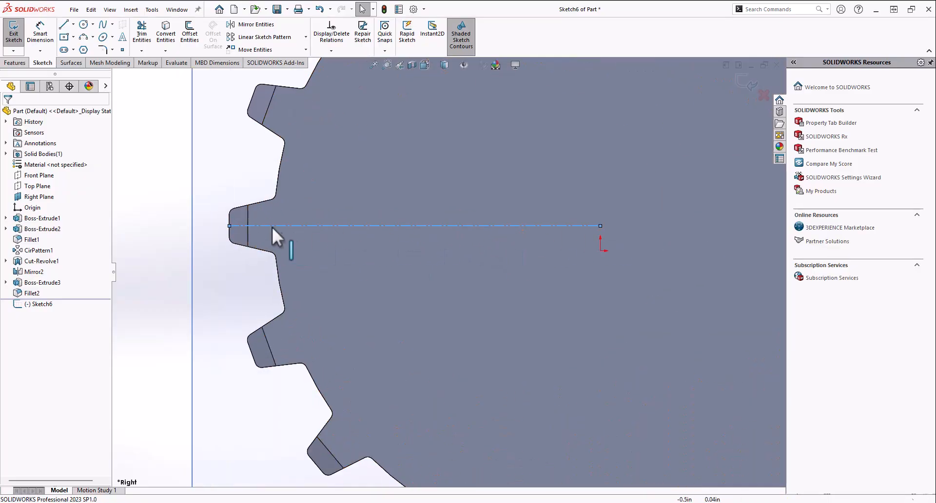
pyautogui.click(73, 25)
pyautogui.click(76, 49)
pyautogui.scroll(1, 287, 183)
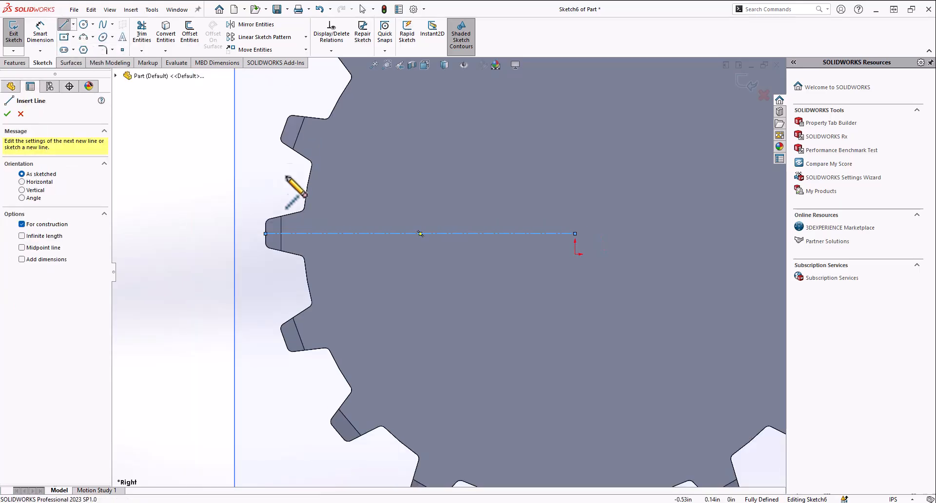
pyautogui.scroll(-2, 294, 145)
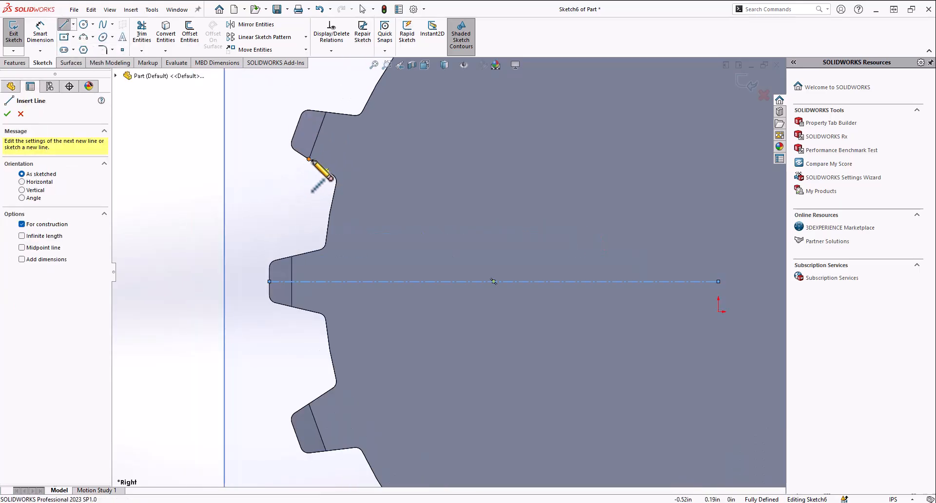
pyautogui.click(309, 160)
pyautogui.click(292, 257)
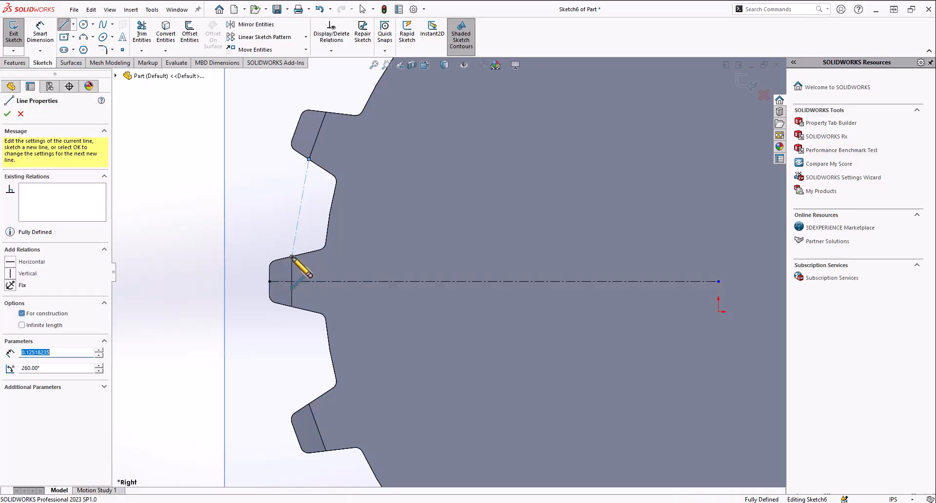
pyautogui.press('Escape')
# Draw a centerline from the sprocket's centre, perpendicular across the connecting line and past the teeth, and check the relation between both lines.
pyautogui.click(73, 25)
pyautogui.click(84, 51)
pyautogui.scroll(2, 441, 266)
pyautogui.click(635, 278)
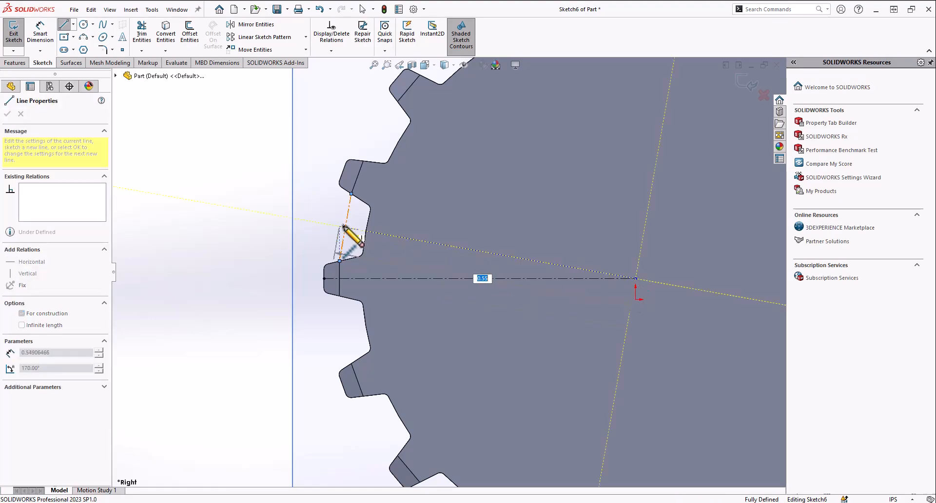
pyautogui.click(231, 207)
pyautogui.press('Escape')
pyautogui.keyDown('ctrl'); pyautogui.click(349, 220); pyautogui.keyUp('ctrl')
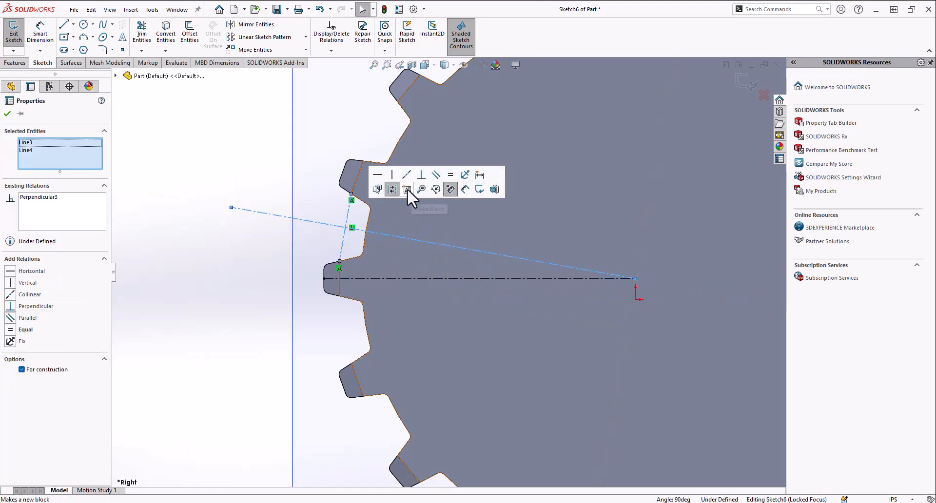
pyautogui.click(262, 280)
# Sketch a vertical centerpoint straight slot centred on the horizontal centerline, about 0.15 in long and 0.06 in wide.
pyautogui.scroll(1, 423, 333)
pyautogui.scroll(-2, 461, 295)
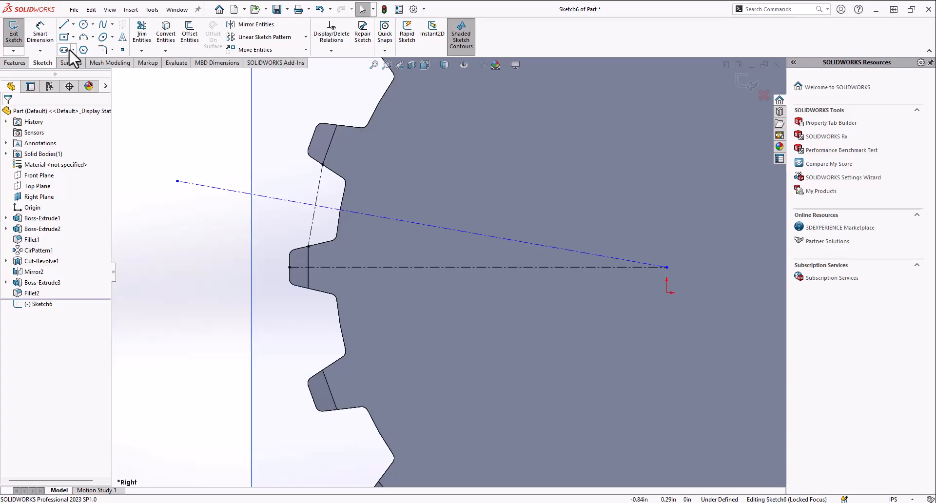
pyautogui.click(73, 50)
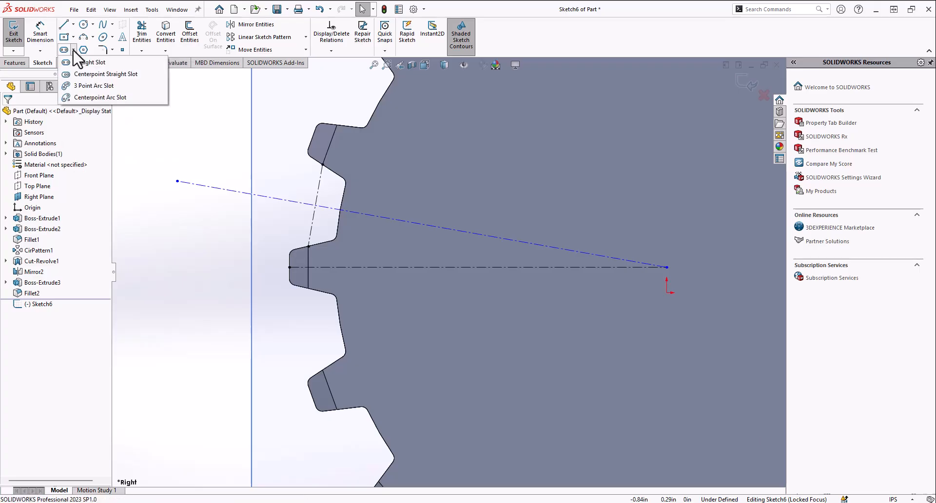
pyautogui.click(81, 74)
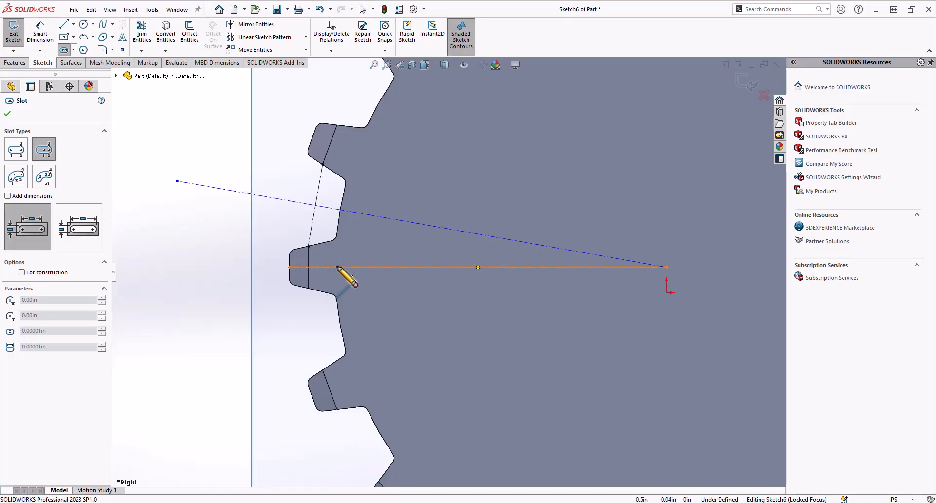
pyautogui.click(392, 268)
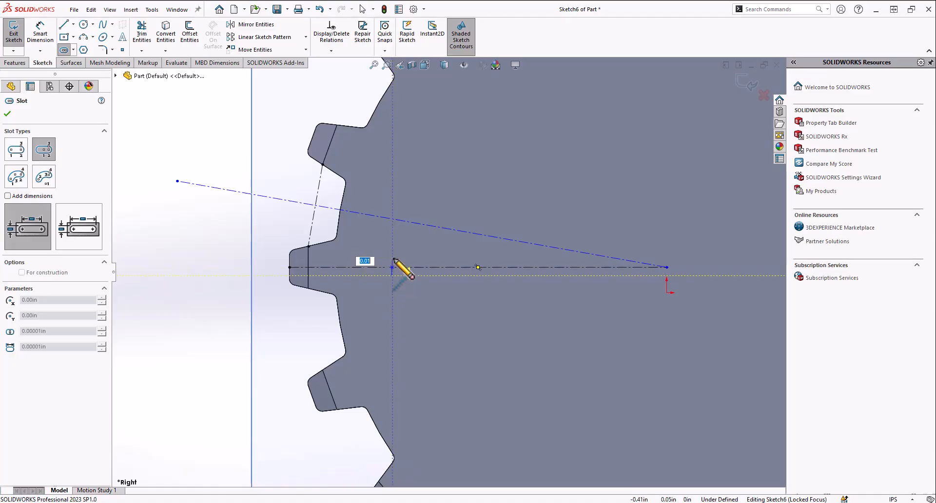
pyautogui.click(397, 219)
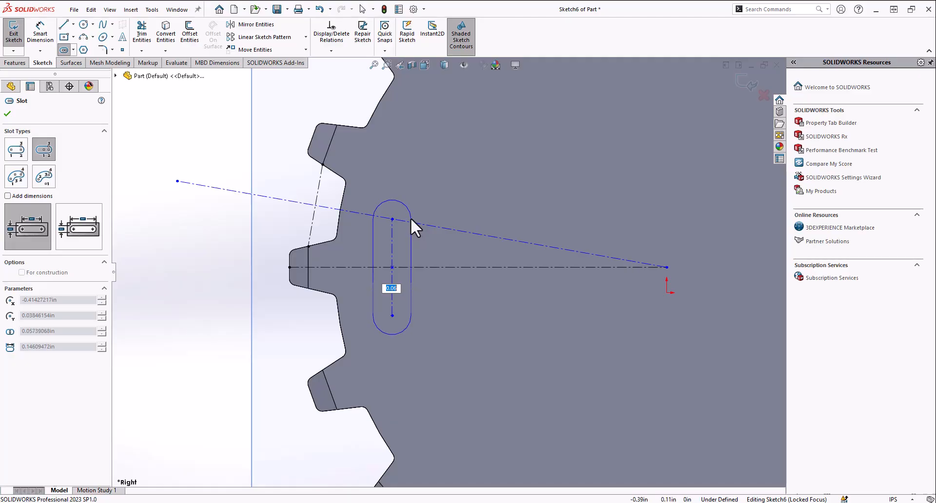
pyautogui.click(413, 219)
# Move the slot over the leftmost tooth, stretching it to about 0.20 in long and 0.12 in wide.
pyautogui.moveTo(374, 235); pyautogui.dragTo(275, 238)
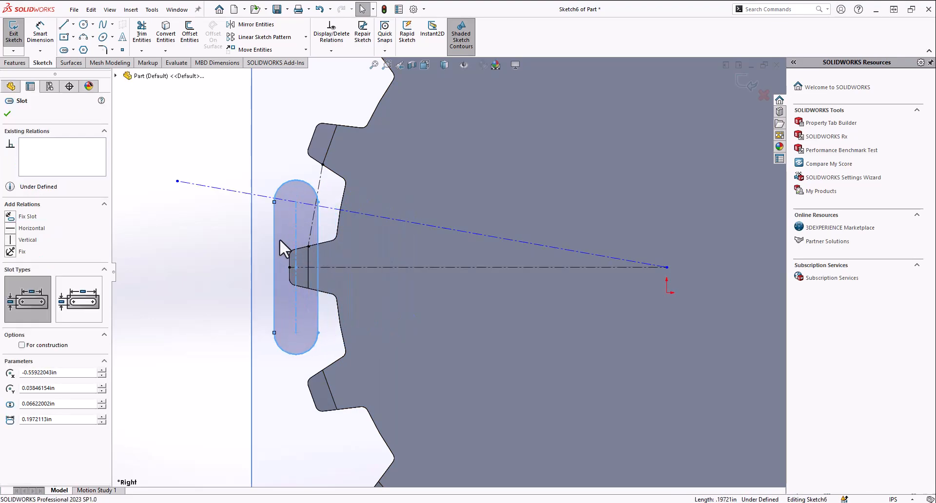
pyautogui.click(369, 259)
pyautogui.moveTo(319, 241); pyautogui.dragTo(335, 243)
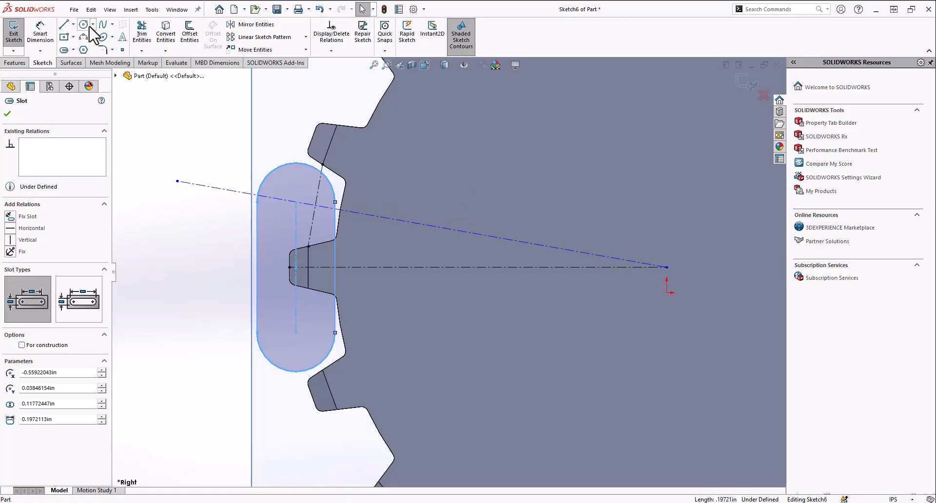
pyautogui.click(84, 24)
pyautogui.scroll(5, 512, 299)
pyautogui.click(535, 270)
pyautogui.scroll(-5, 429, 288)
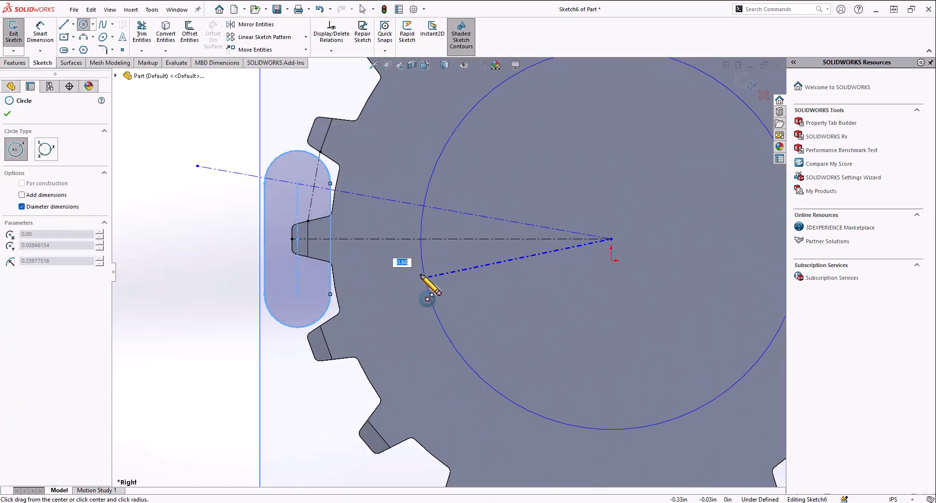
pyautogui.scroll(-4, 301, 179)
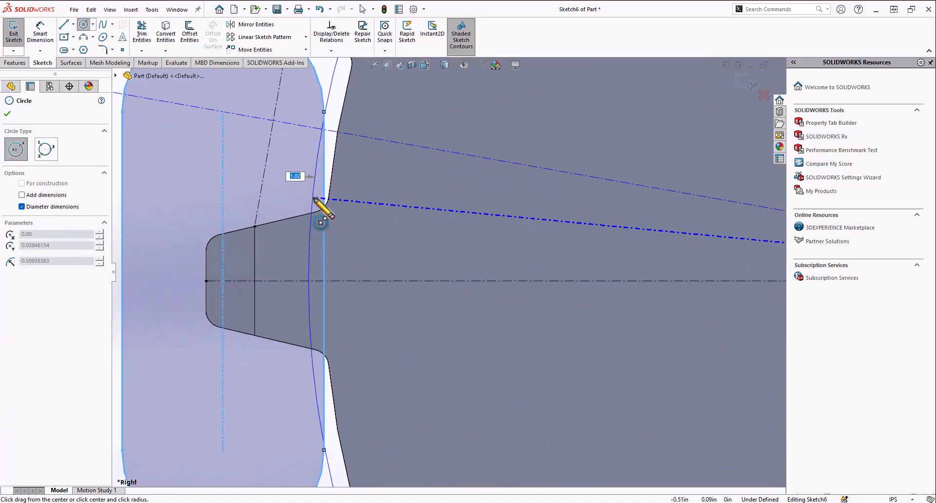
pyautogui.press('Escape')
# Adjust the slot's width to about 0.114 in so its inner edge meets the root of the tooth.
pyautogui.moveTo(324, 255); pyautogui.dragTo(332, 258)
pyautogui.scroll(3, 351, 283)
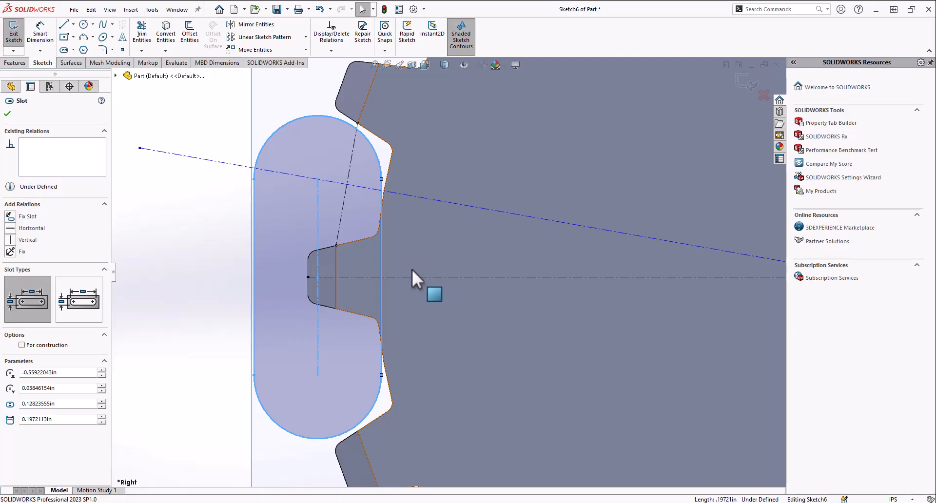
pyautogui.scroll(-1, 422, 267)
pyautogui.scroll(5, 397, 271)
pyautogui.scroll(-4, 412, 280)
pyautogui.scroll(-3, 426, 265)
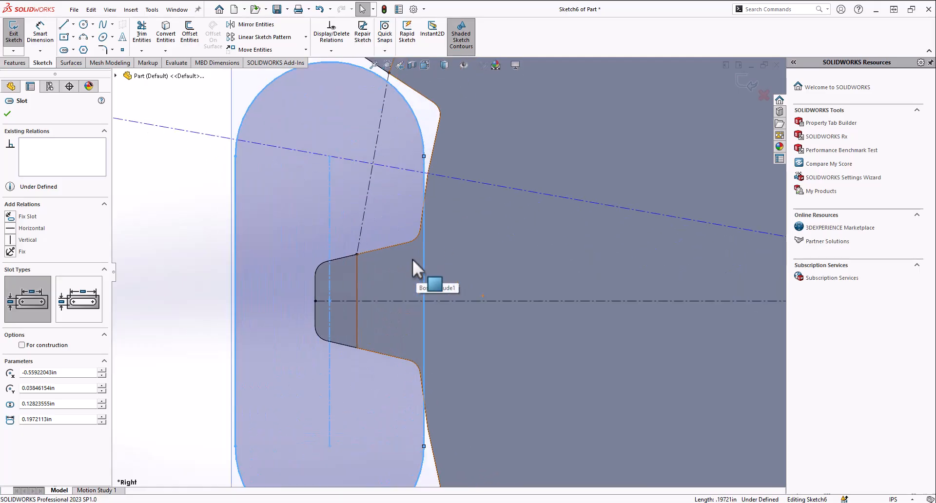
pyautogui.moveTo(422, 262); pyautogui.dragTo(414, 262)
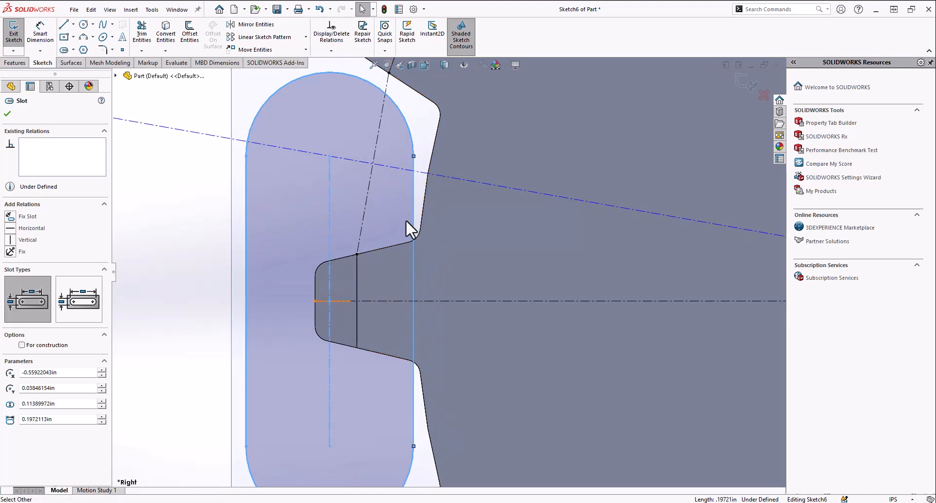
# Try to shift the slot closer to the sprocket's centre.
pyautogui.scroll(2, 451, 274)
pyautogui.press('Escape')
pyautogui.click(420, 255)
pyautogui.click(432, 258)
pyautogui.click(282, 283)
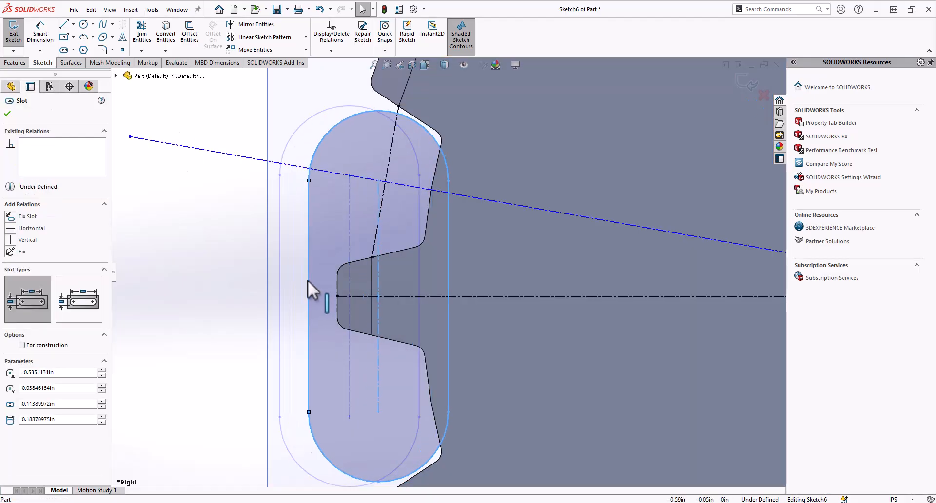
# Draw a short centerline from the slot's inner straight edge into the sprocket body and fix its start point.
pyautogui.click(73, 25)
pyautogui.click(83, 43)
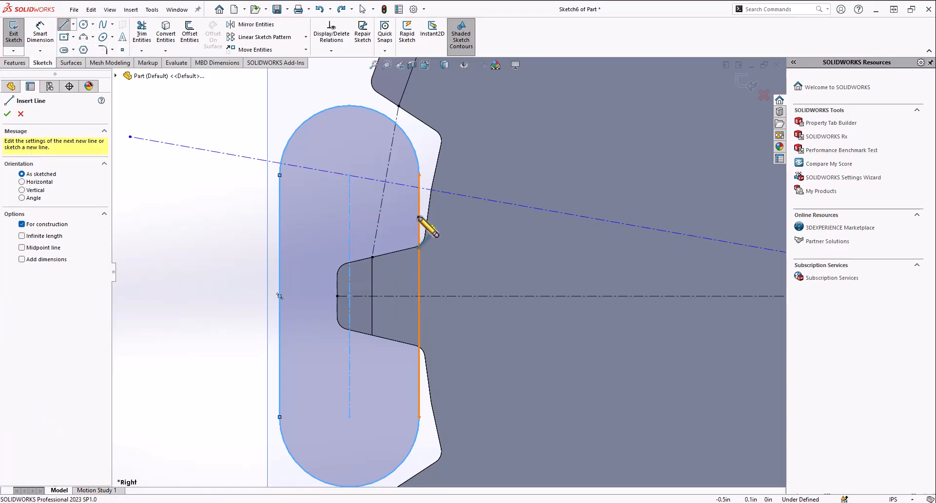
pyautogui.moveTo(419, 216); pyautogui.dragTo(470, 243)
pyautogui.press('Escape')
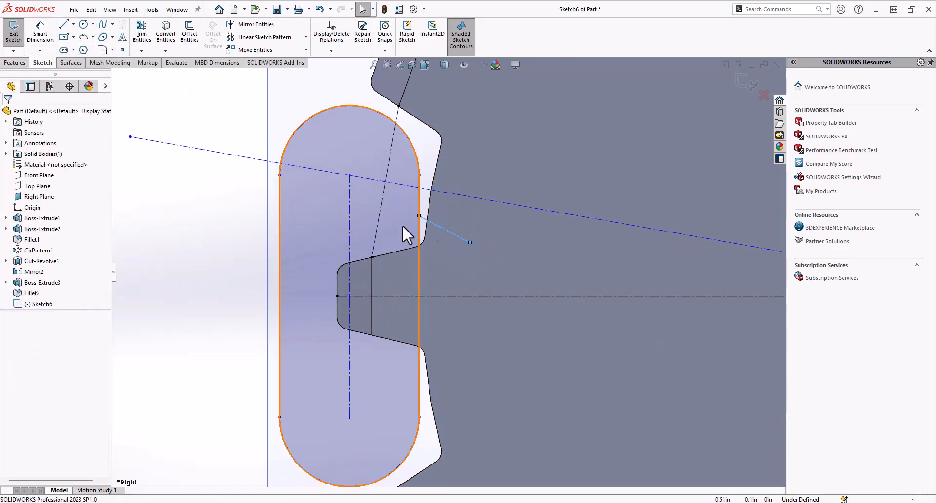
pyautogui.click(418, 215)
pyautogui.click(444, 174)
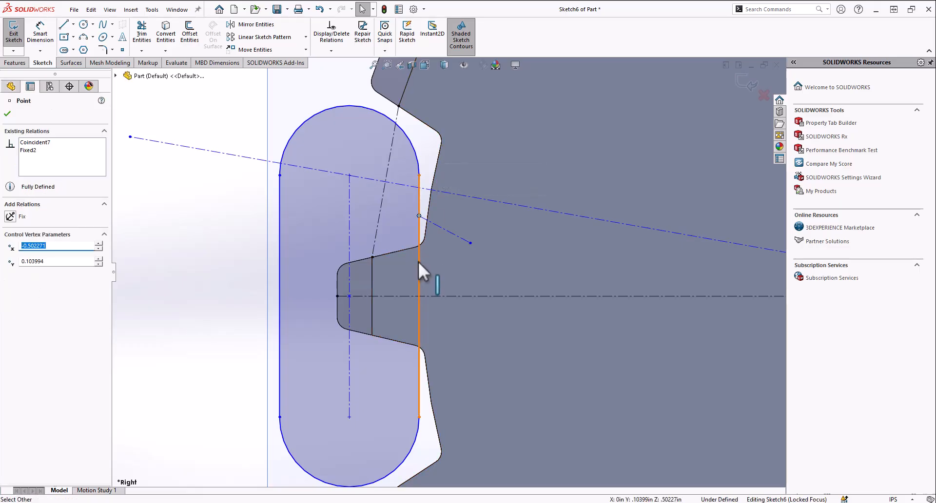
# Reshape the slot over the leftmost tooth, making it narrower with its inner straight edge kept at the tooth's root.
pyautogui.moveTo(419, 167)
pyautogui.mouseDown()
pyautogui.moveTo(394, 173)
pyautogui.moveTo(428, 167)
pyautogui.moveTo(380, 165)
pyautogui.moveTo(418, 167)
pyautogui.moveTo(424, 178)
pyautogui.mouseUp()
pyautogui.click(429, 183)
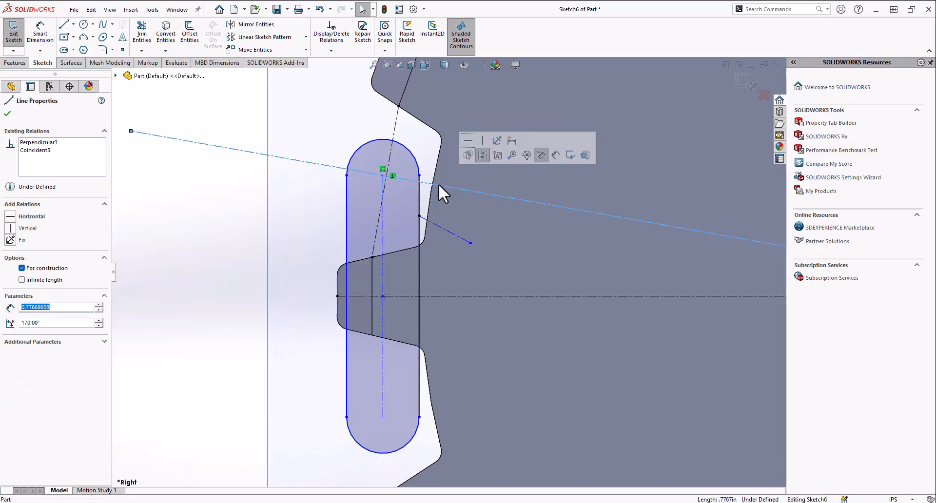
pyautogui.scroll(3, 424, 205)
pyautogui.scroll(-3, 441, 259)
pyautogui.scroll(3, 419, 236)
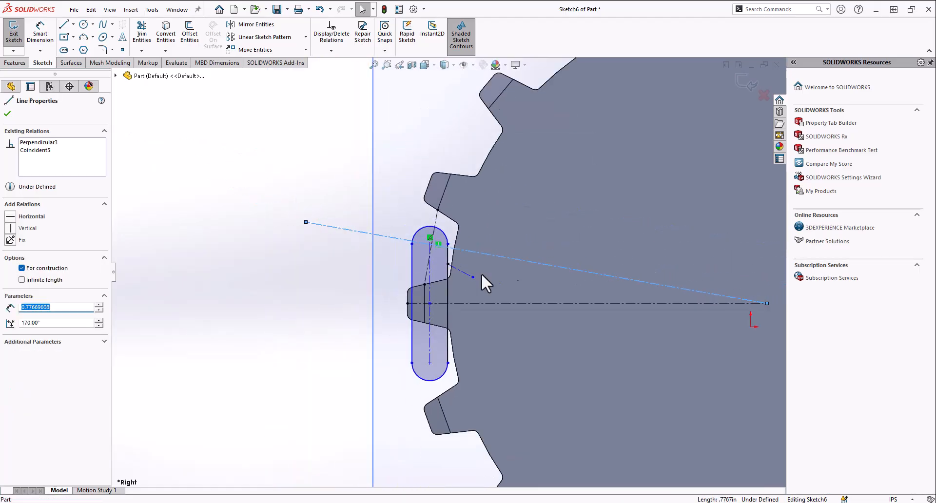
pyautogui.scroll(2, 434, 270)
pyautogui.moveTo(420, 285); pyautogui.dragTo(379, 280)
pyautogui.moveTo(433, 220)
pyautogui.mouseDown()
pyautogui.moveTo(417, 228)
pyautogui.moveTo(438, 229)
pyautogui.moveTo(421, 228)
pyautogui.mouseUp()
# Make the shared end point of the two long centerlines concentric with the sprocket's root circle.
pyautogui.click(730, 297)
pyautogui.keyDown('ctrl'); pyautogui.click(700, 317); pyautogui.keyUp('ctrl')
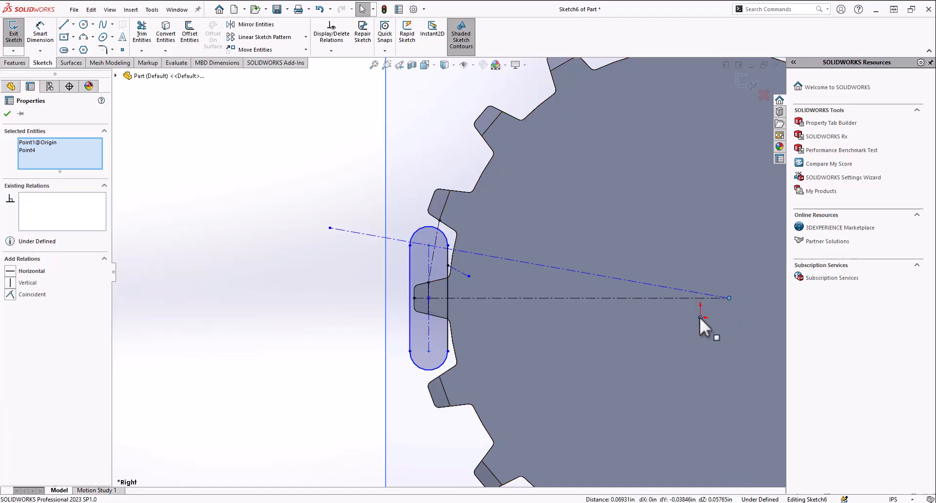
pyautogui.click(74, 26)
pyautogui.scroll(4, 600, 322)
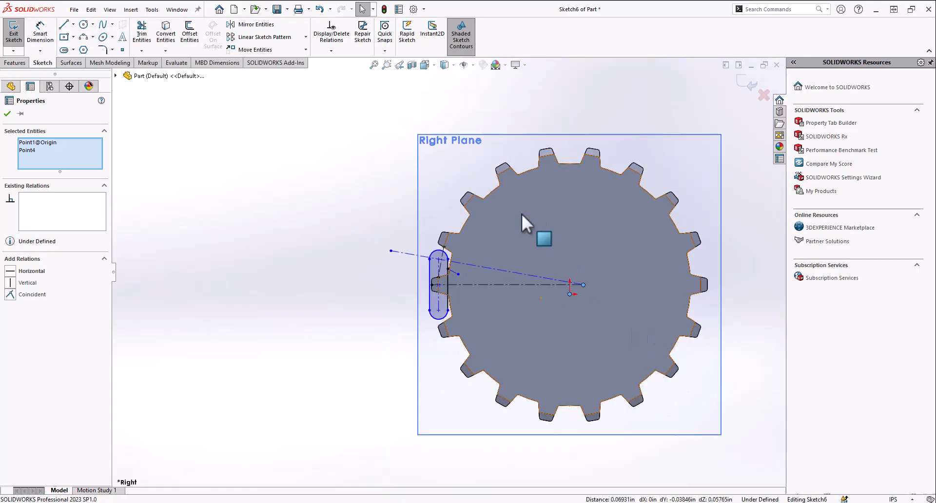
pyautogui.keyDown('ctrl'); pyautogui.click(522, 173); pyautogui.keyUp('ctrl')
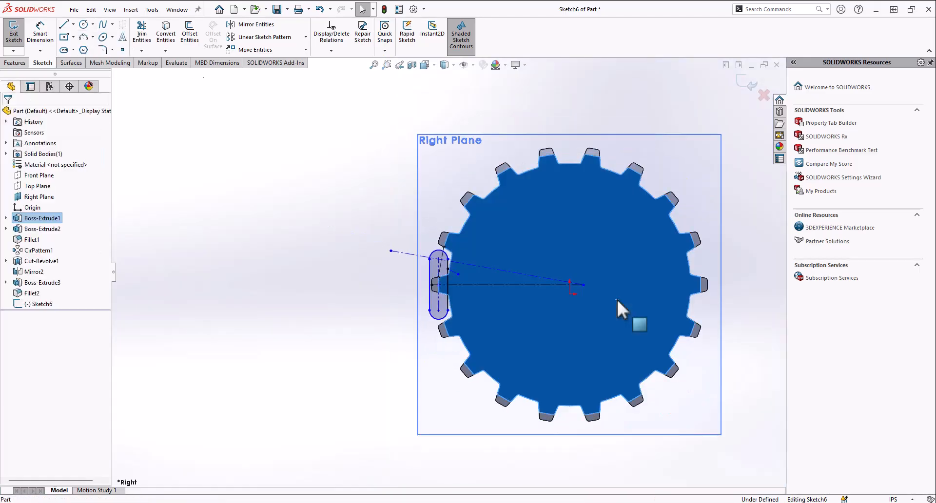
pyautogui.click(583, 285)
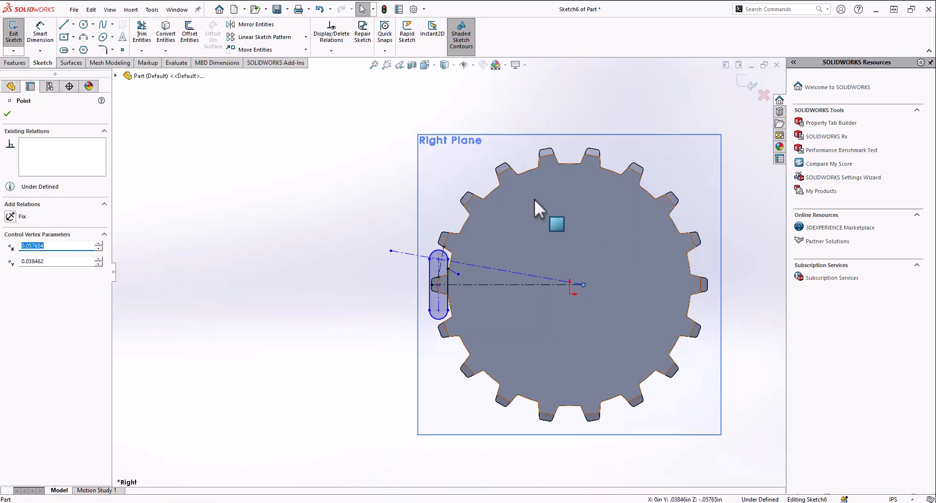
pyautogui.keyDown('ctrl'); pyautogui.click(525, 171); pyautogui.keyUp('ctrl')
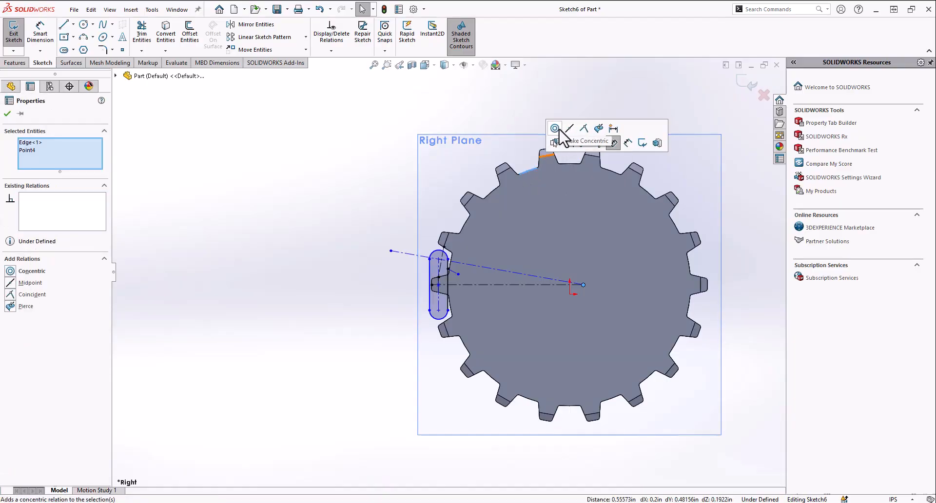
pyautogui.click(554, 129)
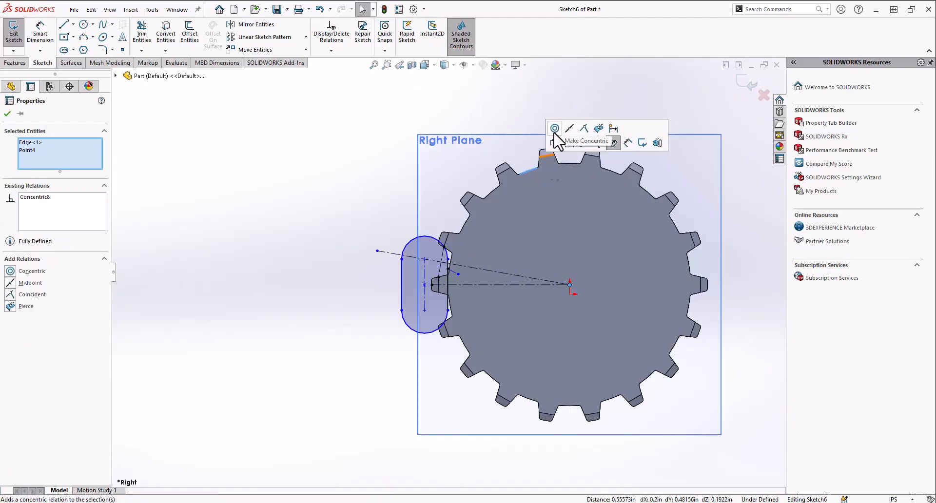
# Narrow the slot to about 0.062 in wide, with about 0.188 in between its arc centres.
pyautogui.click(368, 331)
pyautogui.scroll(-8, 448, 264)
pyautogui.moveTo(242, 312); pyautogui.dragTo(284, 350)
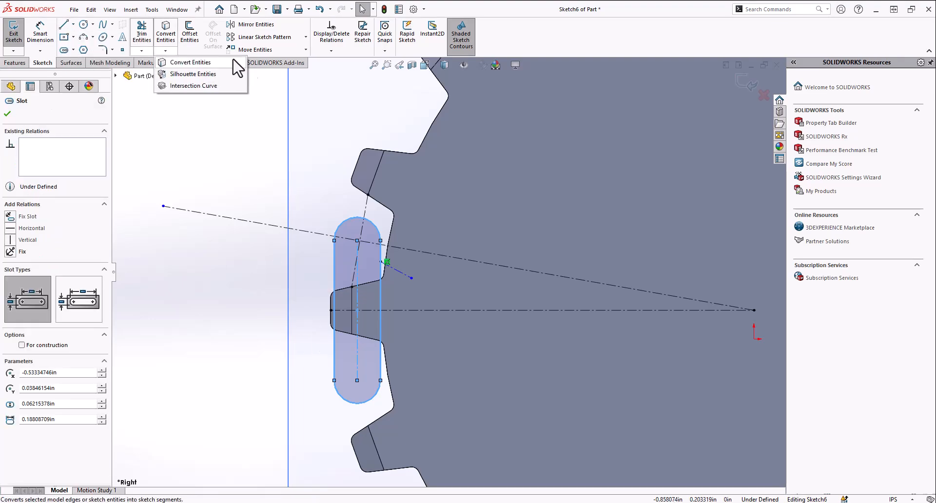
# Preview a circular sketch pattern of 18 slots over 360 degrees around the sprocket's centre point to check their fit, and cancel it.
pyautogui.click(306, 37)
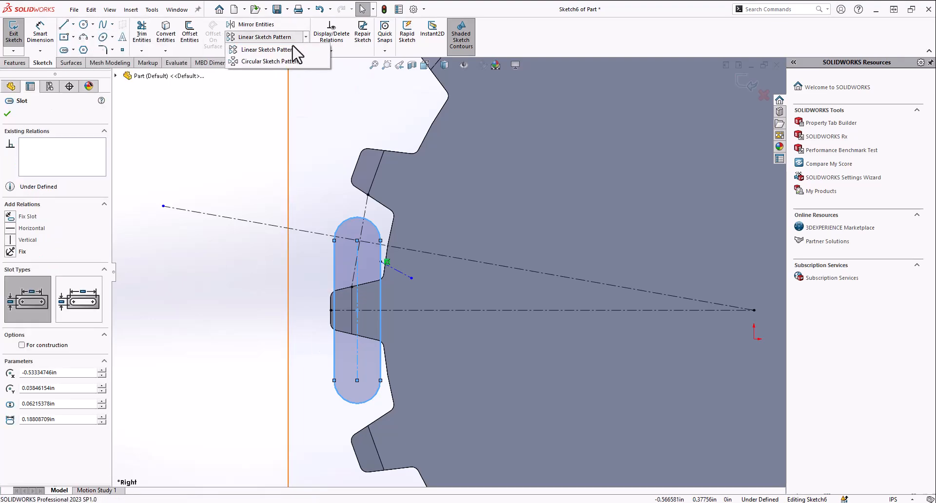
pyautogui.click(263, 62)
pyautogui.scroll(-1, 603, 351)
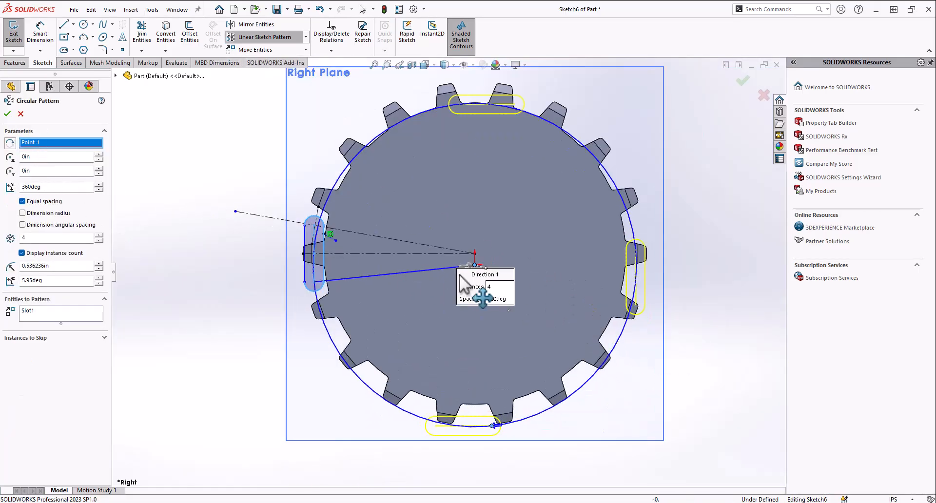
pyautogui.click(475, 253)
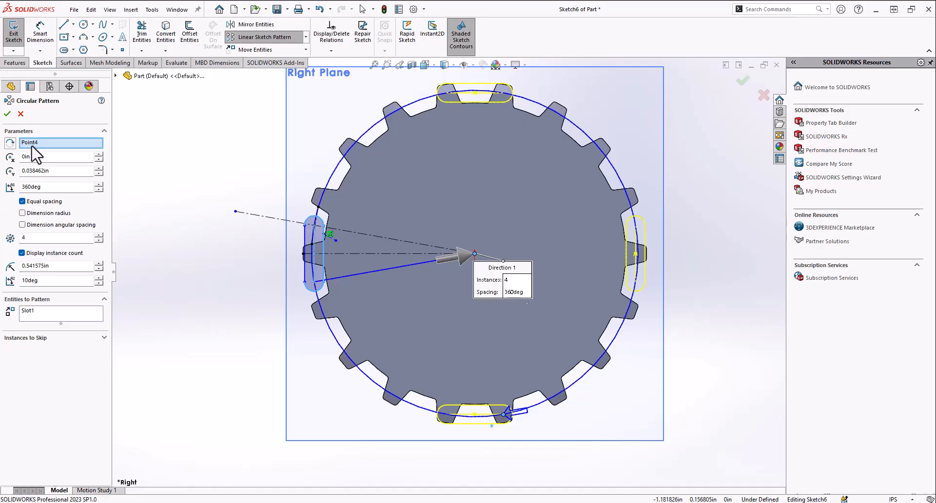
pyautogui.moveTo(29, 240); pyautogui.dragTo(0, 243)
pyautogui.write('18')
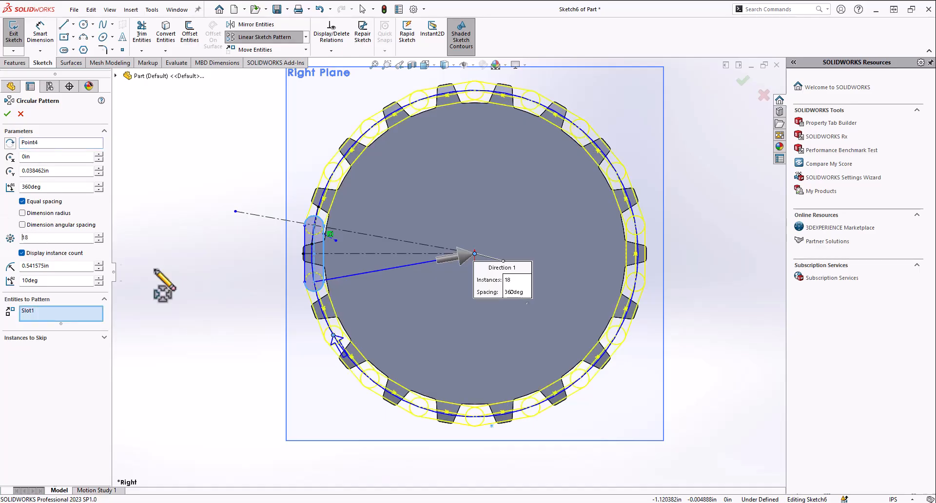
pyautogui.scroll(-5, 361, 280)
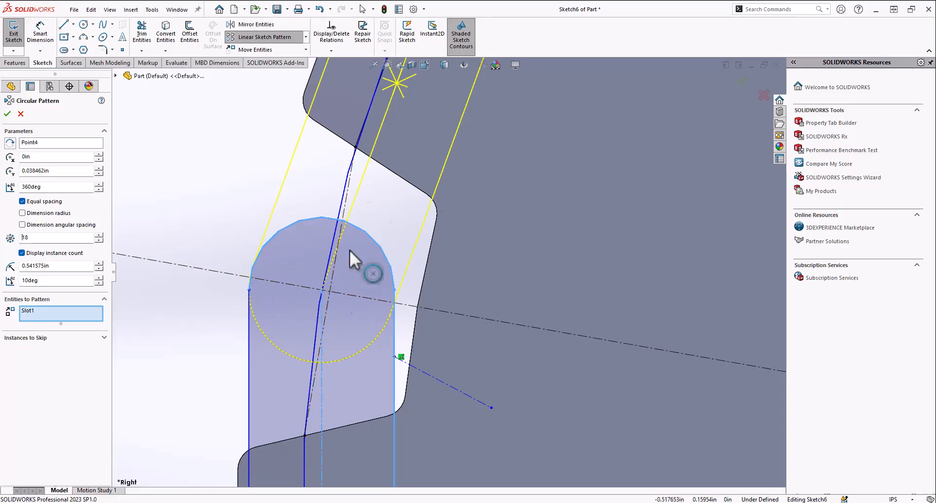
pyautogui.scroll(15, 362, 261)
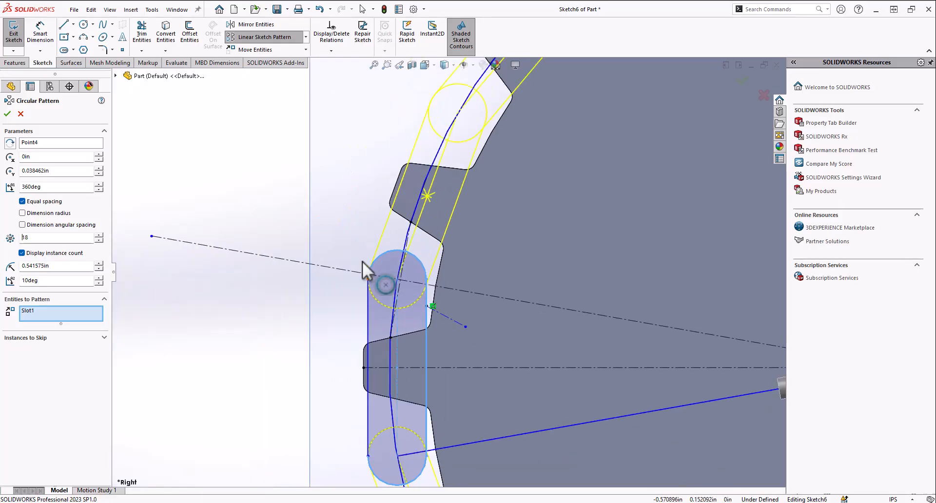
pyautogui.scroll(-5, 551, 338)
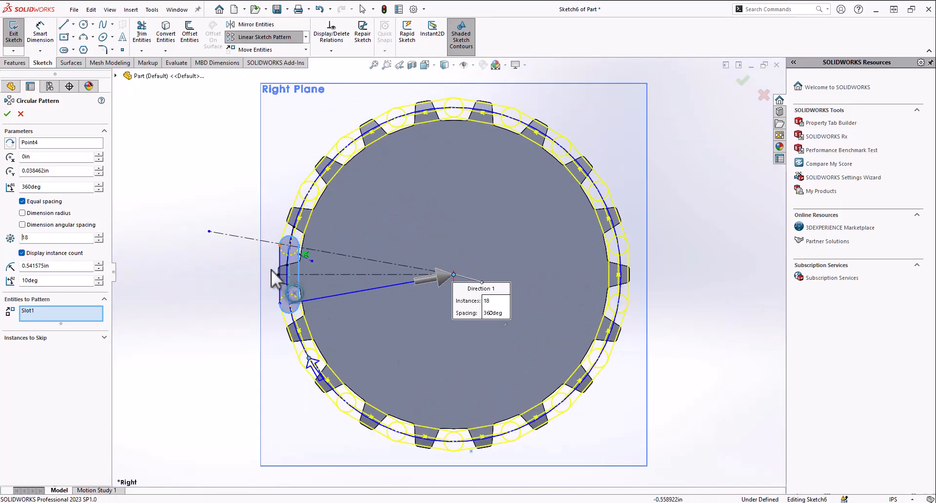
pyautogui.click(22, 115)
# Begin a boss extrusion of the slot sketch from the sketch plane with a Blind end condition.
pyautogui.scroll(-3, 322, 310)
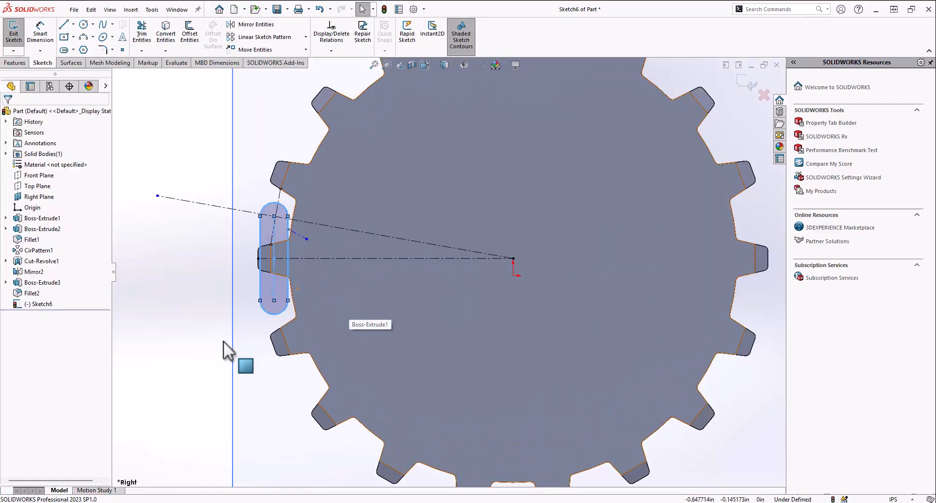
pyautogui.moveTo(271, 297); pyautogui.dragTo(359, 308, button='middle')
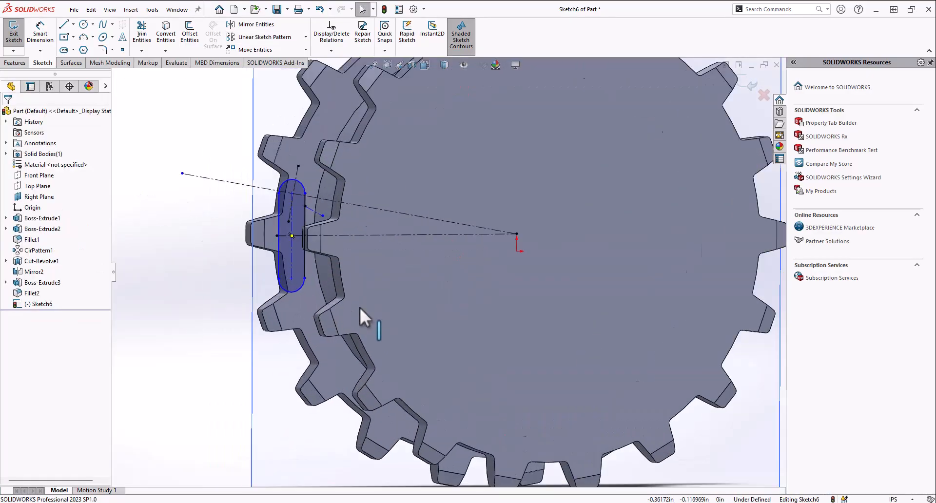
pyautogui.click(13, 33)
pyautogui.click(17, 31)
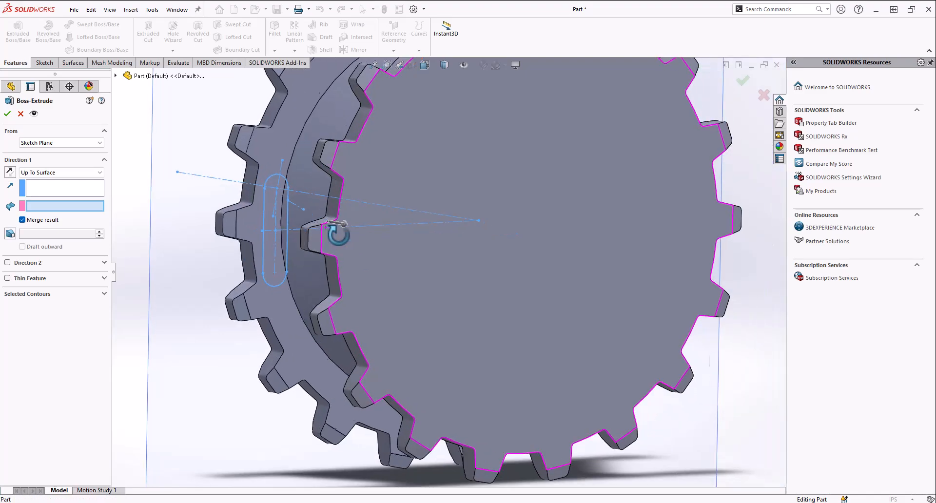
pyautogui.click(61, 173)
pyautogui.click(39, 180)
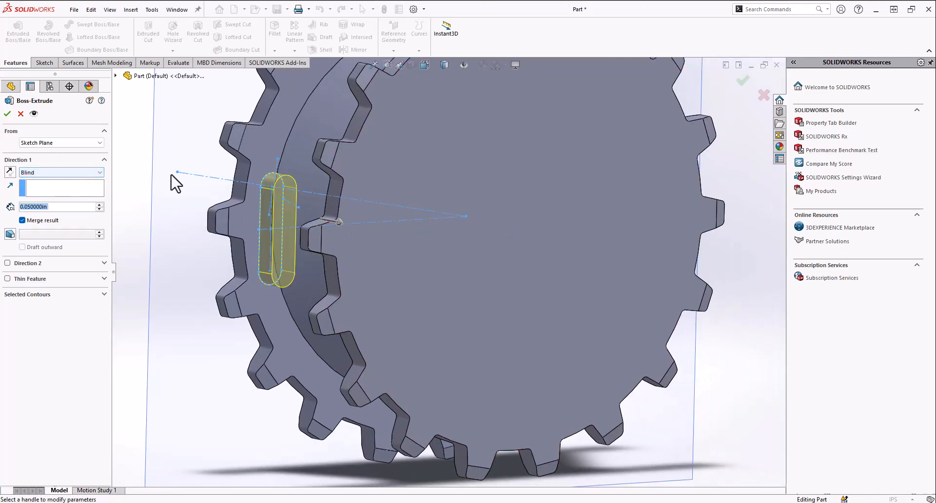
# Extrude the slot 0.26 in past the adjacent sprocket as a separate body, without merging the result.
pyautogui.click(435, 66)
pyautogui.click(280, 339)
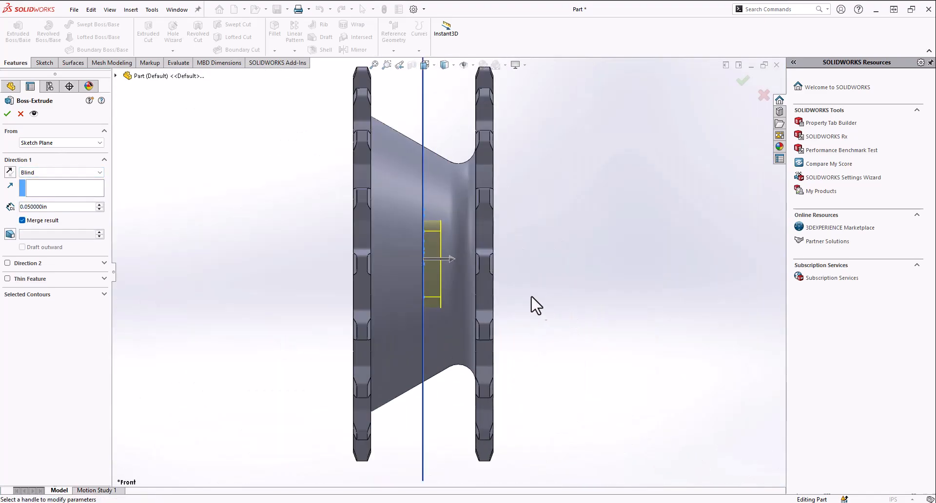
pyautogui.scroll(-3, 542, 310)
pyautogui.scroll(2, 372, 239)
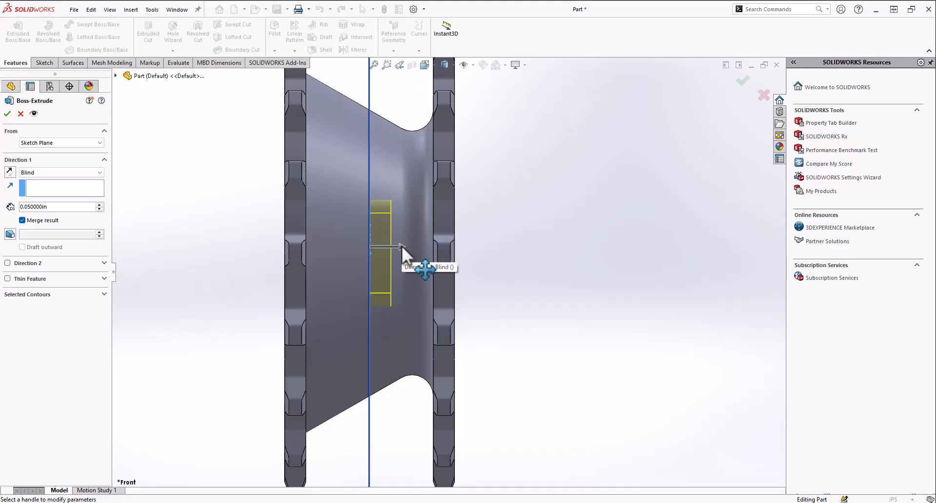
pyautogui.moveTo(401, 246); pyautogui.dragTo(485, 257)
pyautogui.scroll(-3, 450, 263)
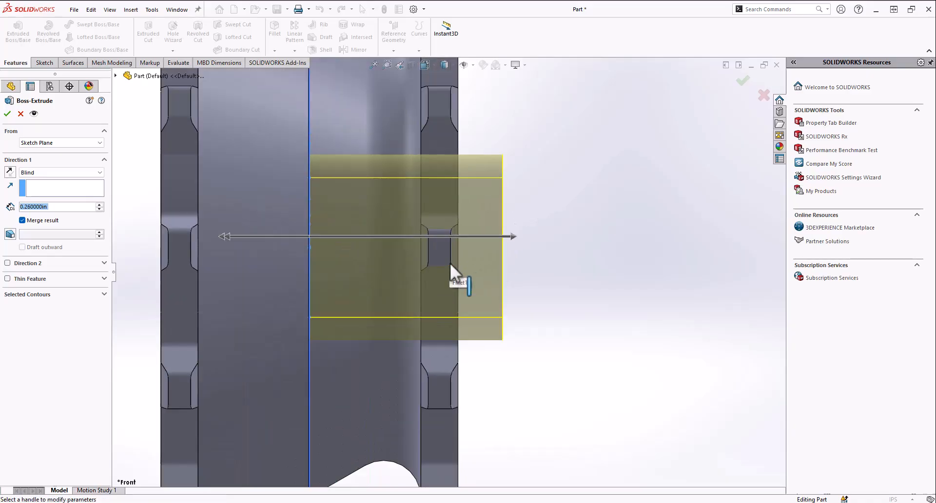
pyautogui.scroll(3, 480, 263)
pyautogui.scroll(-3, 473, 274)
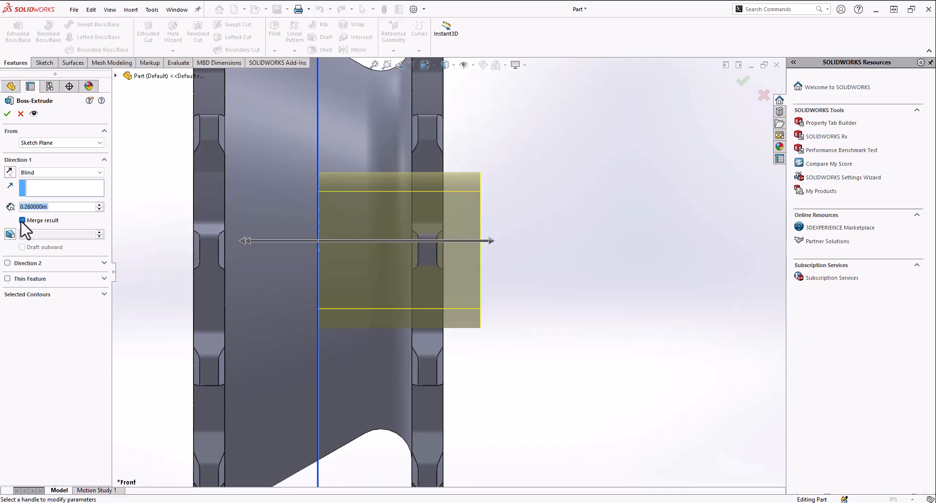
pyautogui.click(8, 113)
# Start a new sketch on the flat outer face of the extruded slot body.
pyautogui.moveTo(387, 305); pyautogui.dragTo(433, 376, button='middle')
pyautogui.scroll(-3, 456, 246)
pyautogui.scroll(2, 456, 251)
pyautogui.moveTo(455, 261); pyautogui.dragTo(483, 271, button='middle')
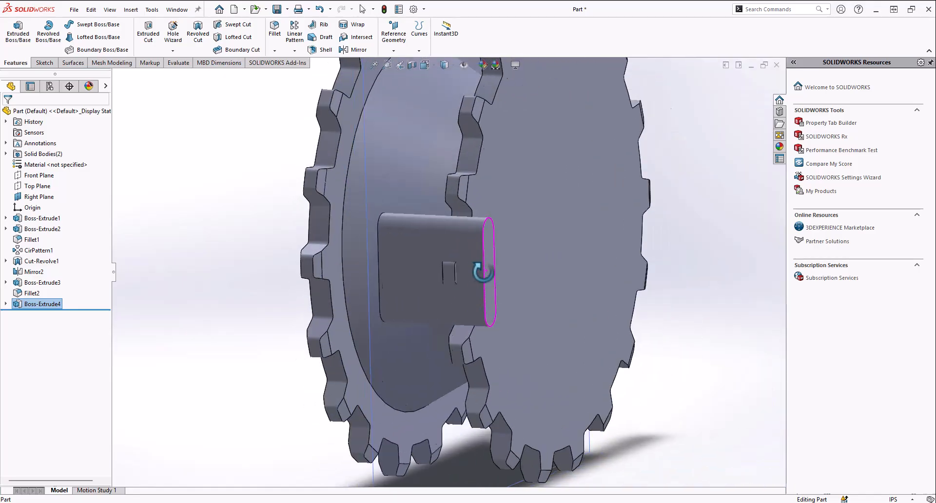
pyautogui.click(458, 290)
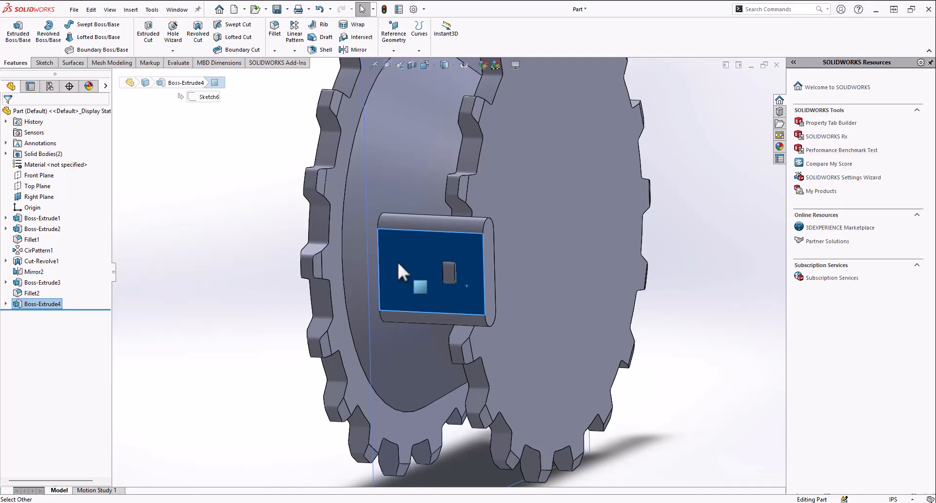
pyautogui.click(471, 233)
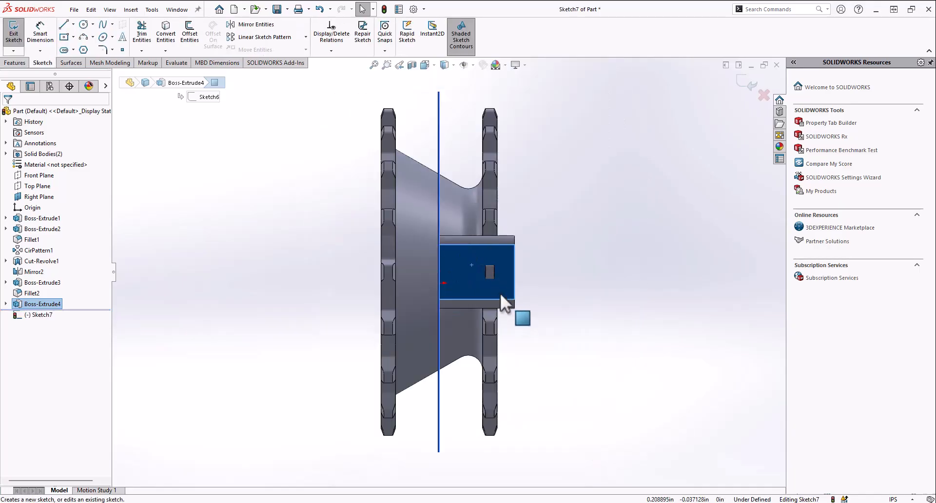
# Draw a horizontal centerline 0.26 in long across the middle of the flat face, from edge to edge.
pyautogui.click(64, 38)
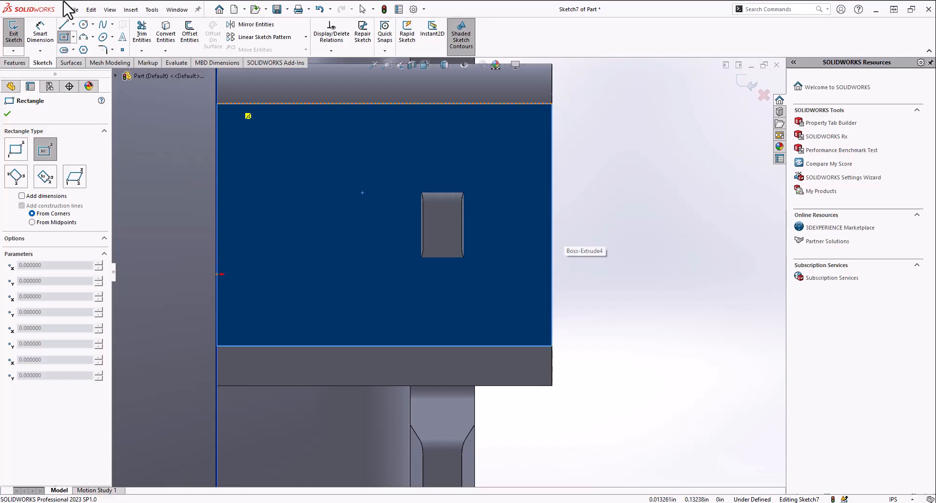
pyautogui.click(63, 24)
pyautogui.scroll(1, 544, 248)
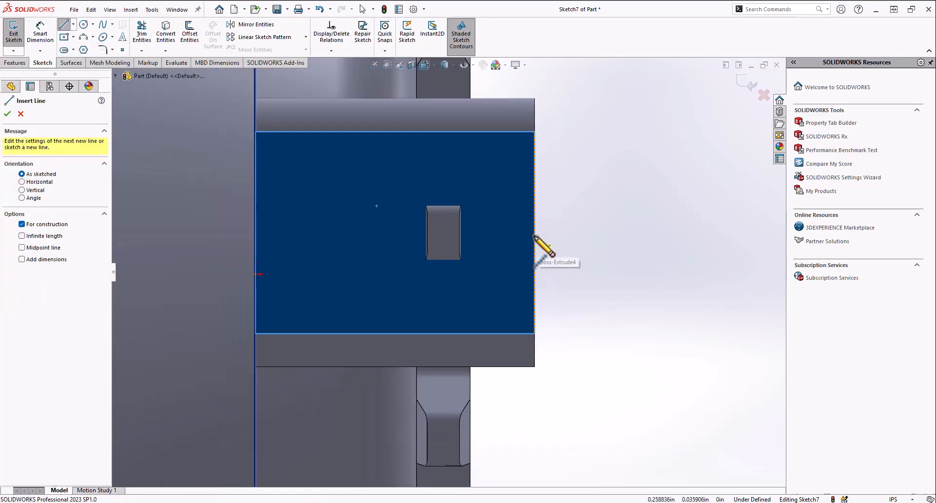
pyautogui.click(535, 233)
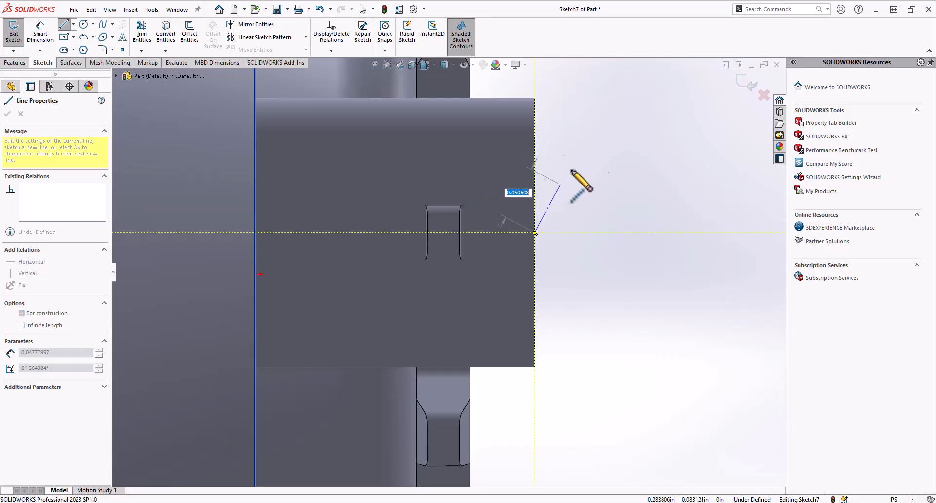
pyautogui.click(255, 233)
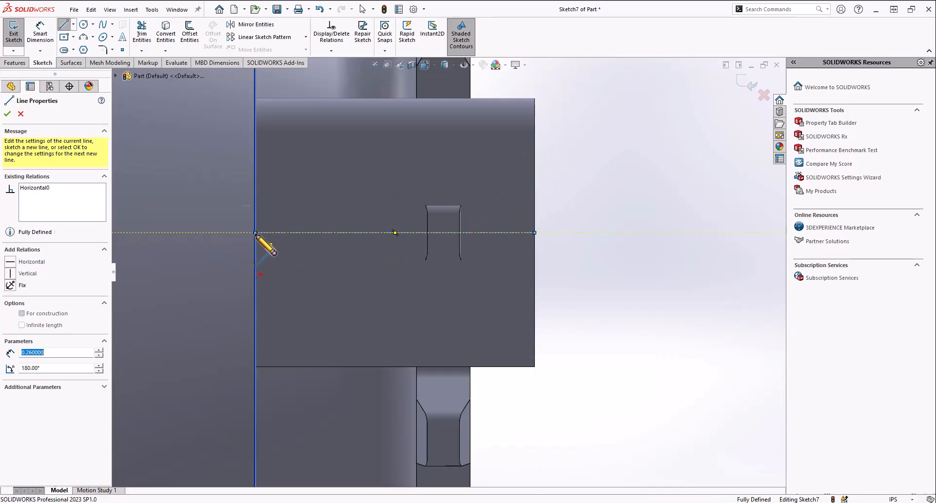
pyautogui.press('Escape')
# Draw a vertical centerline from the middle of a tooth above down to the horizontal centerline.
pyautogui.click(63, 37)
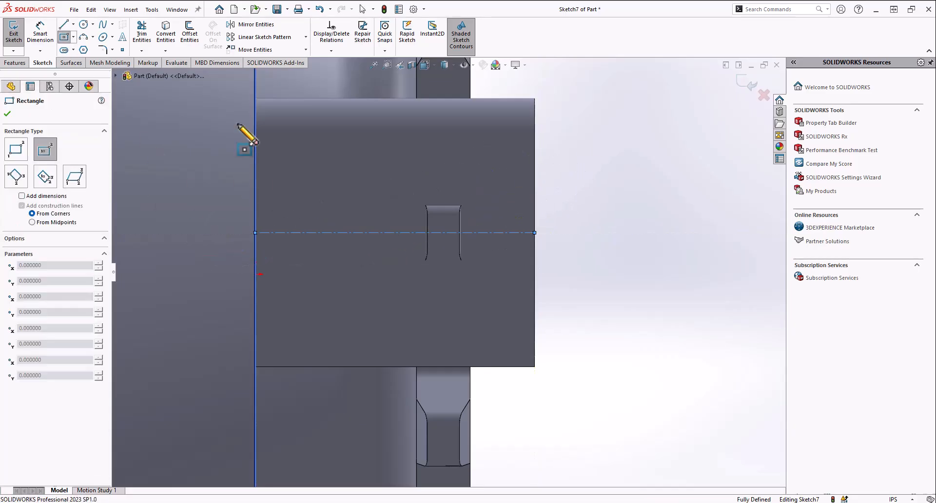
pyautogui.click(64, 24)
pyautogui.scroll(6, 443, 166)
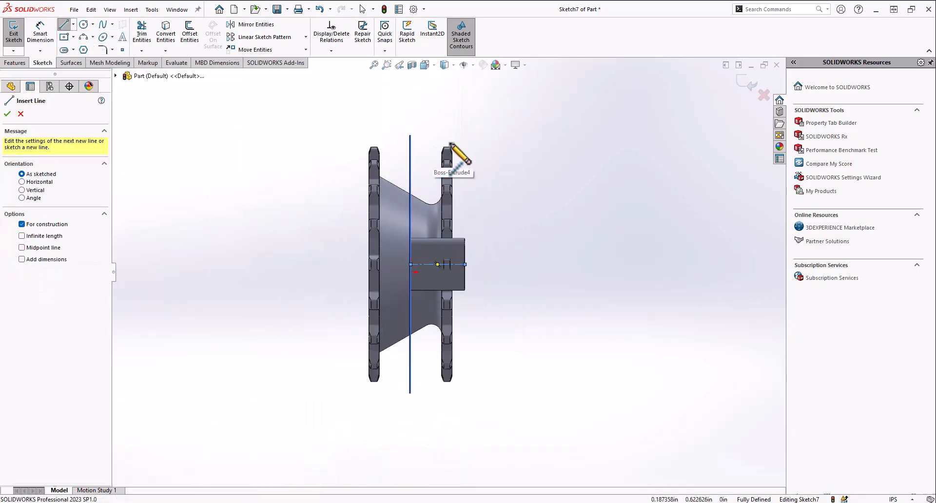
pyautogui.scroll(-4, 448, 149)
pyautogui.click(443, 164)
pyautogui.scroll(4, 449, 428)
pyautogui.scroll(-8, 455, 386)
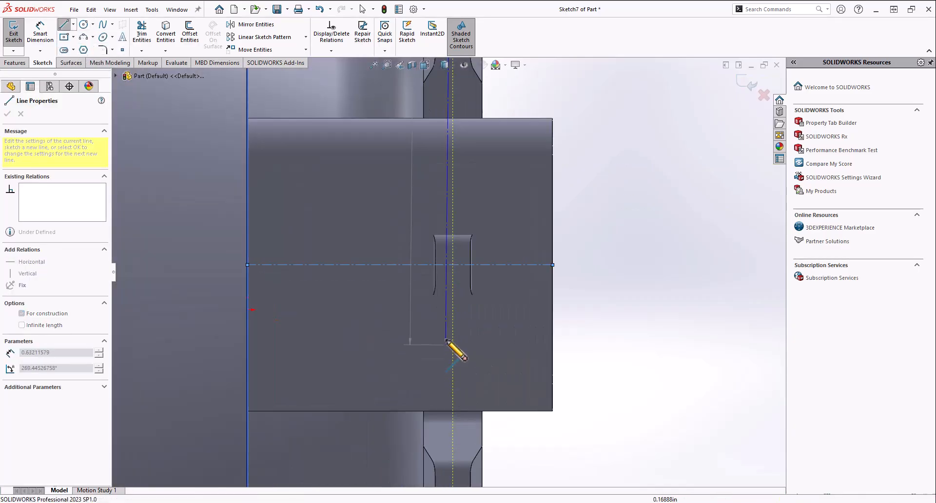
pyautogui.click(454, 264)
pyautogui.press('Escape')
# Draw a center rectangle about 0.06 in wide and 0.09 in high, centered where the two centerlines meet over the tooth.
pyautogui.click(64, 37)
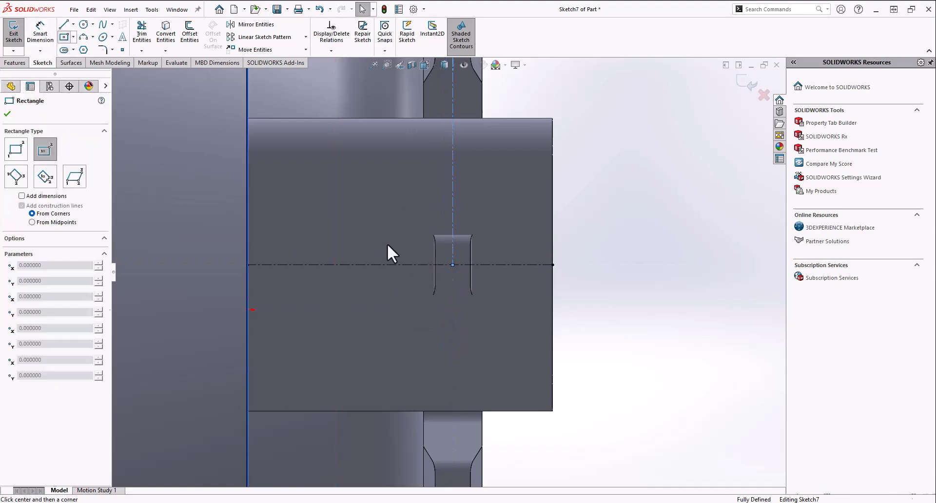
pyautogui.click(453, 264)
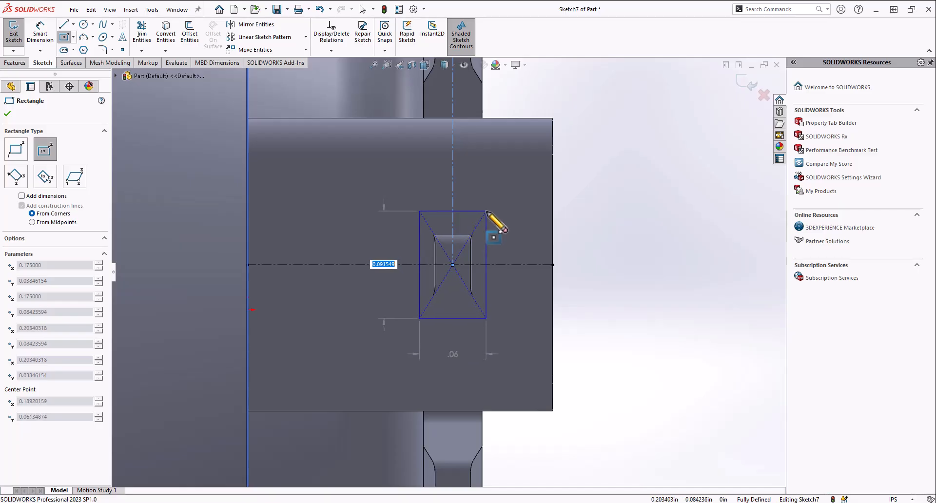
pyautogui.click(486, 211)
# Draw a construction line from the rectangle's upper-right corner to the sprocket edge above and make it vertical.
pyautogui.click(74, 24)
pyautogui.click(73, 49)
pyautogui.scroll(3, 458, 274)
pyautogui.scroll(-2, 481, 239)
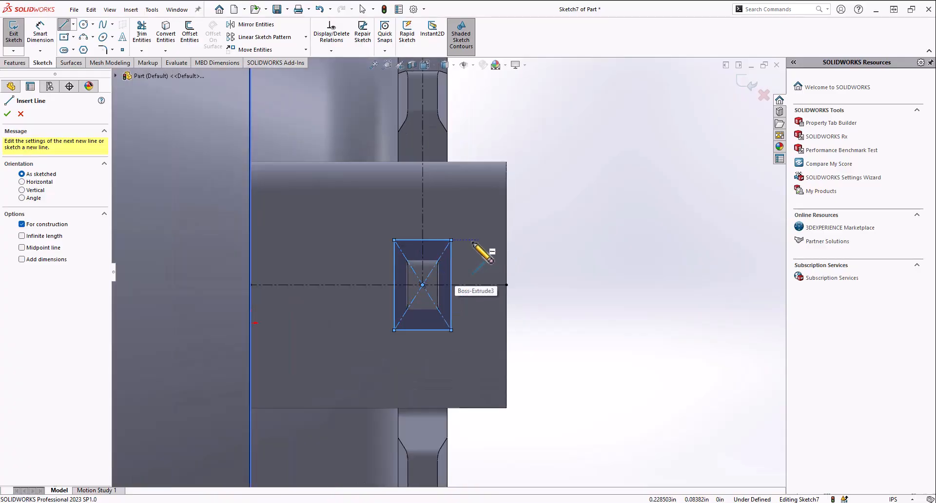
pyautogui.click(451, 240)
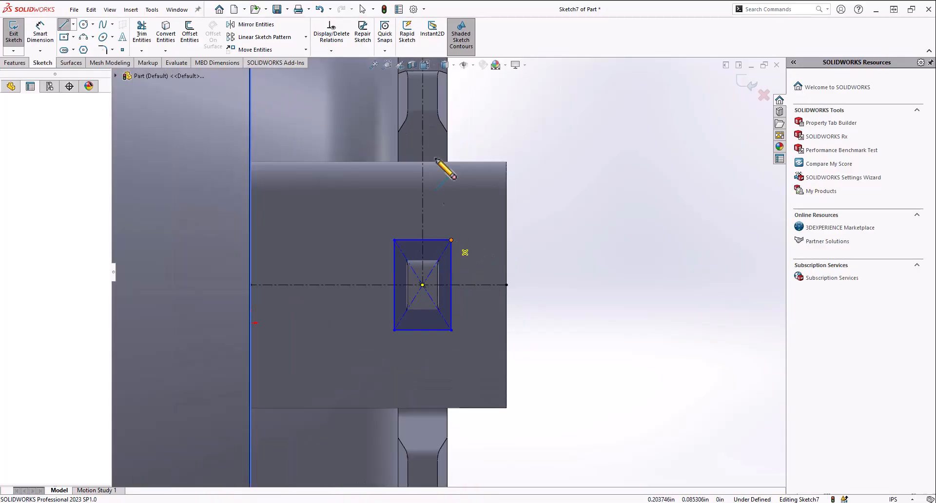
pyautogui.click(447, 116)
pyautogui.press('Escape')
pyautogui.click(449, 217)
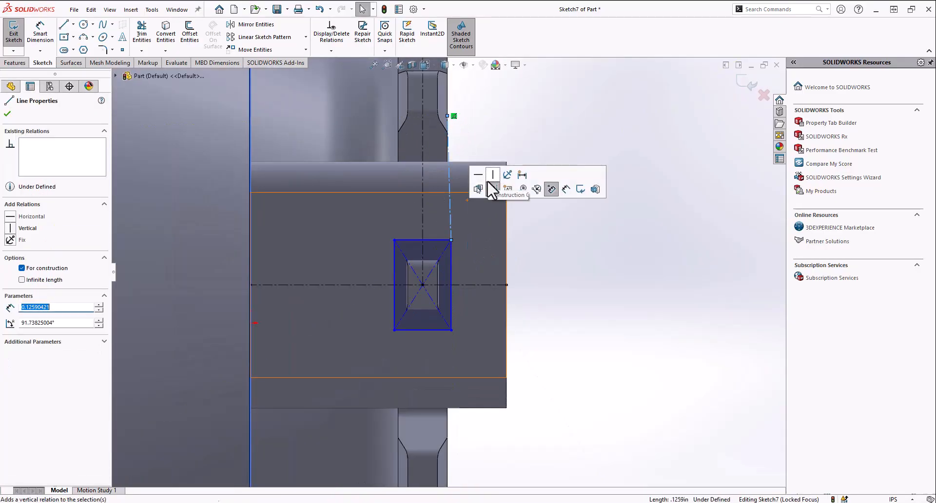
pyautogui.click(492, 177)
# Delete the vertical construction line rising from the rectangle's upper-right corner.
pyautogui.moveTo(443, 266); pyautogui.dragTo(444, 229, button='middle')
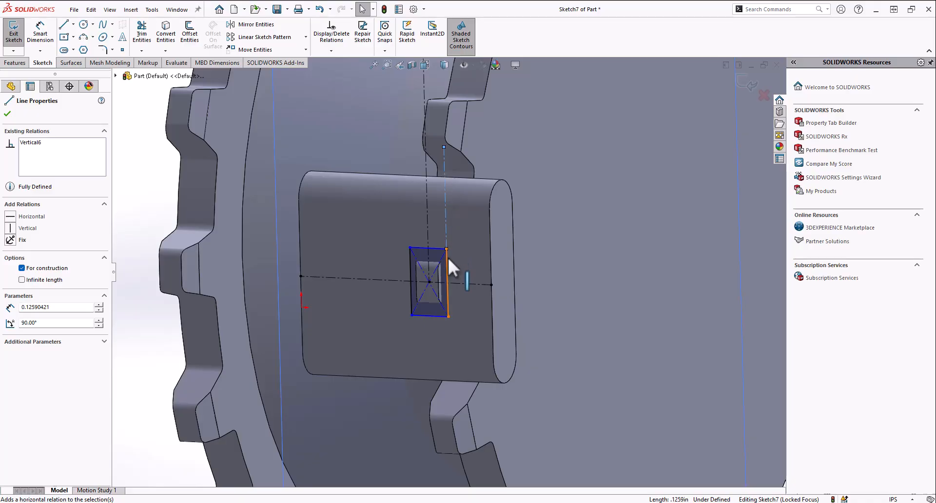
pyautogui.scroll(-4, 447, 251)
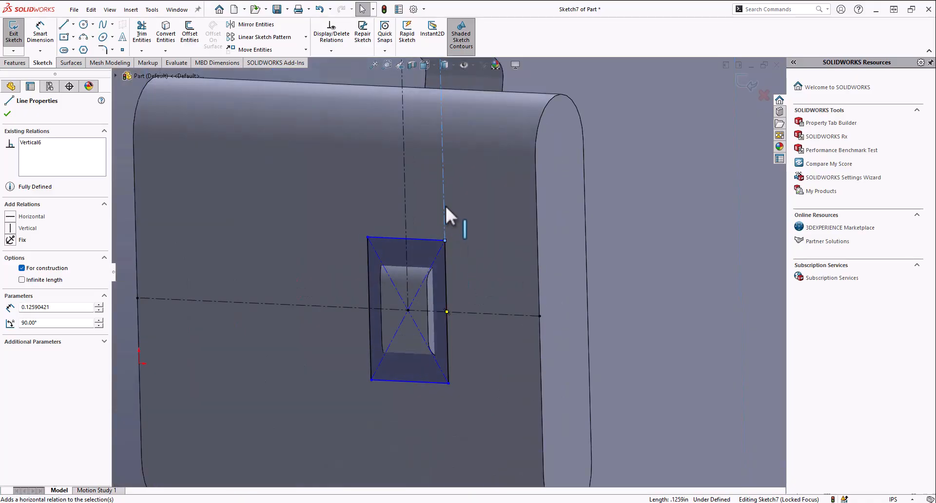
pyautogui.press('Delete')
pyautogui.scroll(2, 496, 291)
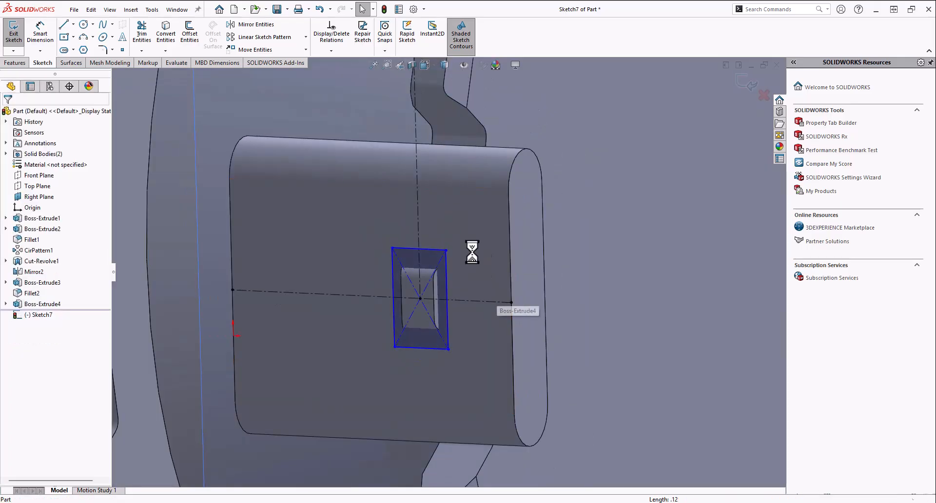
# From the front view, draw a vertical centerline in line with the sprocket's outer edge, ending just above the rectangle's upper-right corner.
pyautogui.click(425, 65)
pyautogui.click(351, 332)
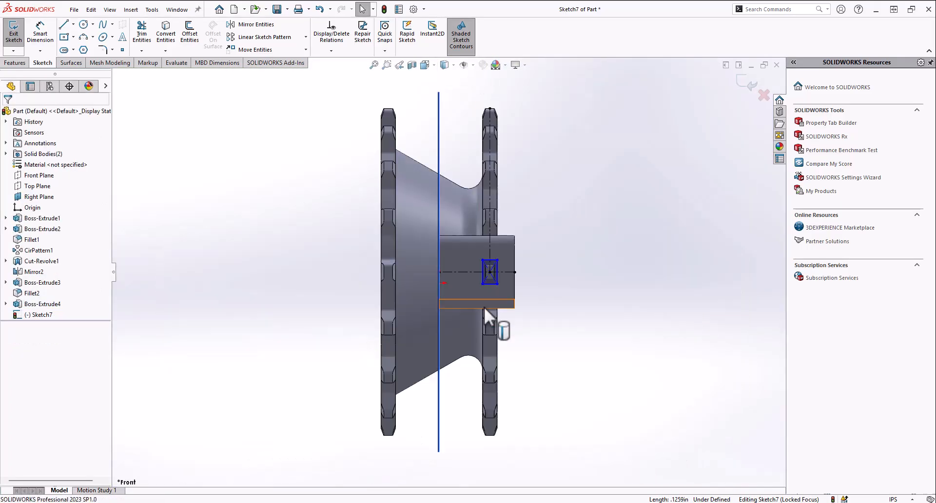
pyautogui.scroll(-5, 487, 269)
pyautogui.scroll(-5, 492, 258)
pyautogui.scroll(3, 505, 253)
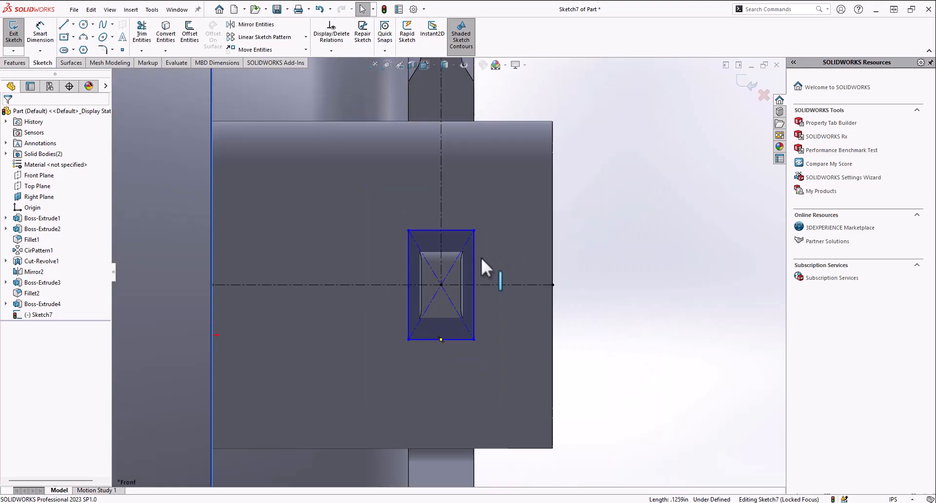
pyautogui.click(74, 24)
pyautogui.click(86, 47)
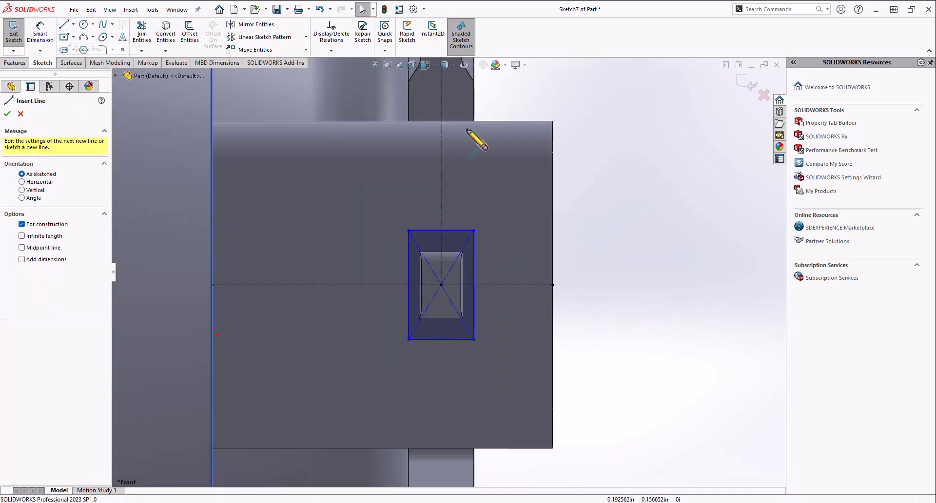
pyautogui.click(474, 107)
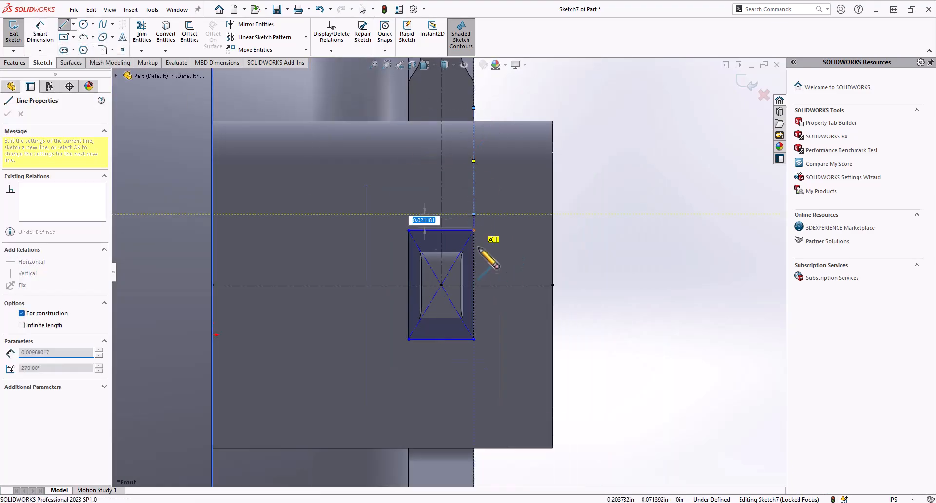
pyautogui.click(474, 214)
pyautogui.press('Escape')
pyautogui.click(475, 250)
pyautogui.press('Escape')
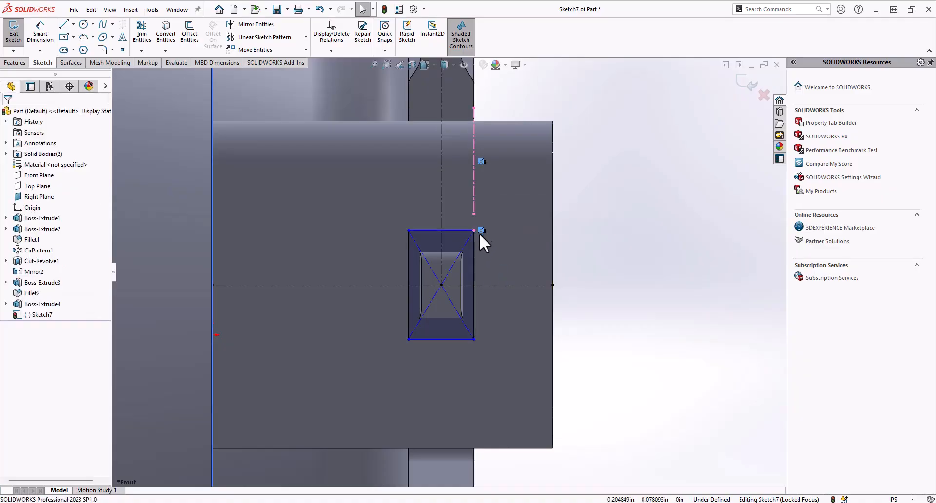
# Stretch the rectangle about its center to about 0.056 in wide and raise its top edge toward the reference centerline's lower end.
pyautogui.click(475, 251)
pyautogui.moveTo(482, 251); pyautogui.dragTo(478, 250)
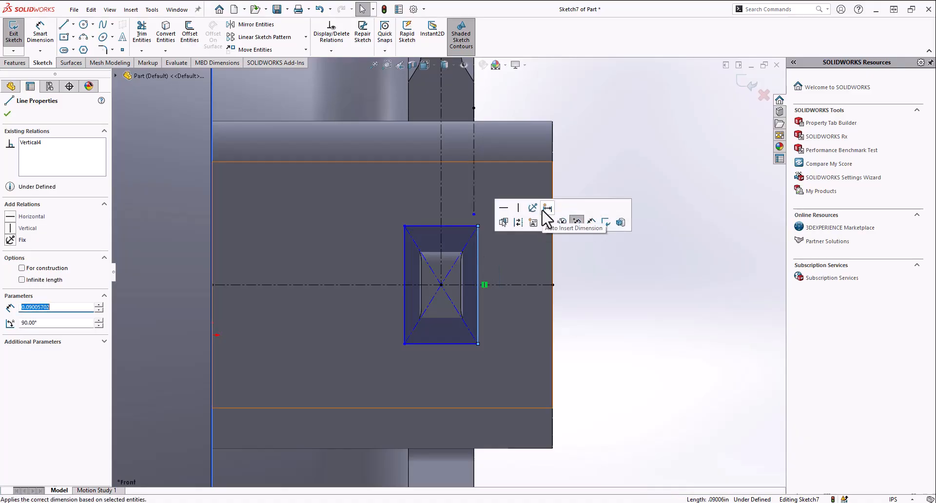
pyautogui.click(656, 375)
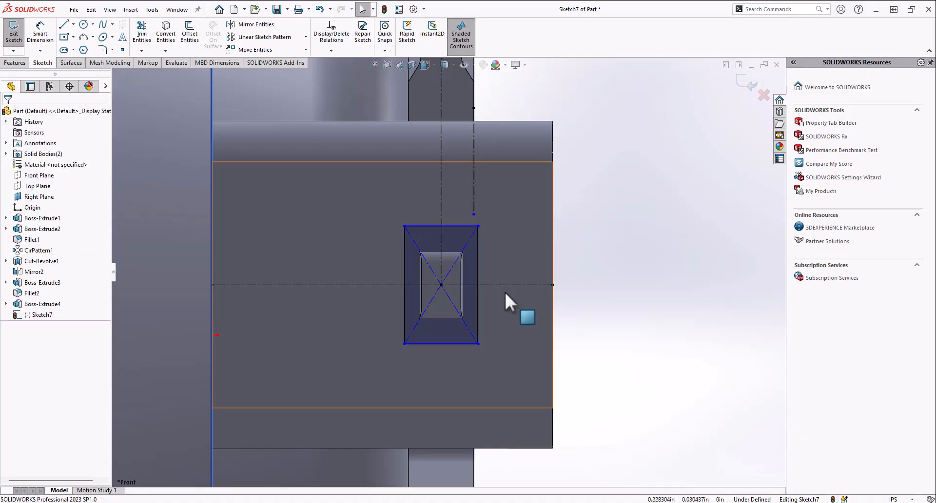
pyautogui.moveTo(452, 231)
pyautogui.mouseDown()
pyautogui.moveTo(452, 257)
pyautogui.moveTo(439, 189)
pyautogui.moveTo(444, 239)
pyautogui.moveTo(446, 210)
pyautogui.moveTo(445, 220)
pyautogui.mouseUp()
# Examine the rectangle from several angles to check its clearance around the sprocket tooth inside the slot body.
pyautogui.moveTo(445, 221)
pyautogui.mouseDown(button='middle')
pyautogui.moveTo(282, 189)
pyautogui.moveTo(452, 232)
pyautogui.mouseUp(button='middle')
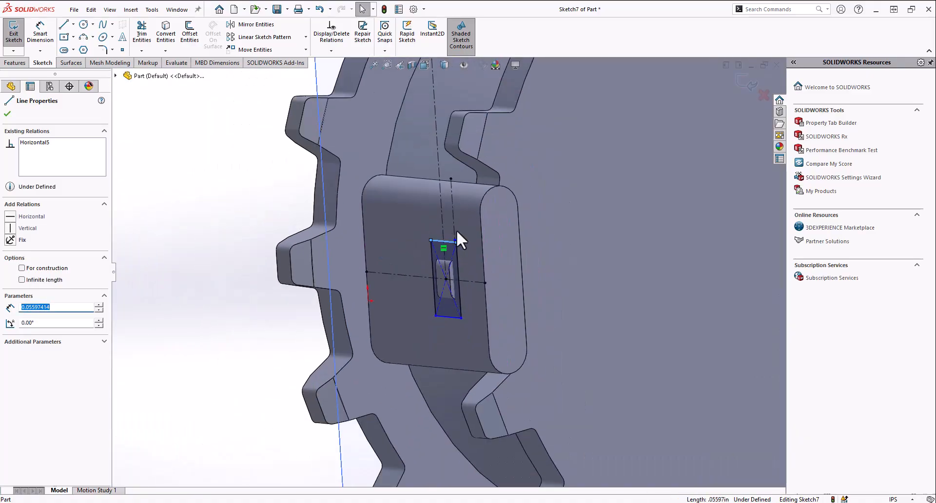
pyautogui.moveTo(476, 199)
pyautogui.mouseDown(button='middle')
pyautogui.moveTo(387, 192)
pyautogui.moveTo(451, 251)
pyautogui.moveTo(486, 242)
pyautogui.moveTo(453, 224)
pyautogui.moveTo(433, 238)
pyautogui.mouseUp(button='middle')
pyautogui.scroll(-7, 538, 258)
pyautogui.scroll(3, 475, 234)
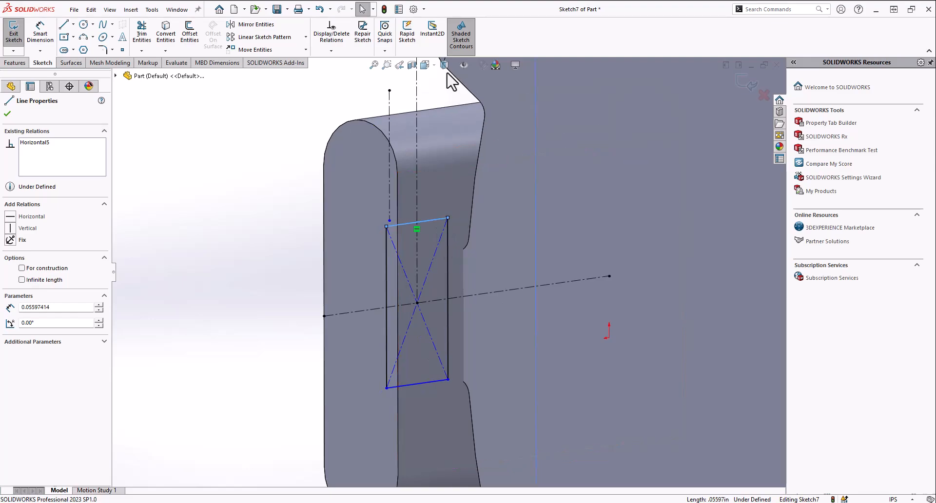
pyautogui.click(429, 65)
pyautogui.click(355, 341)
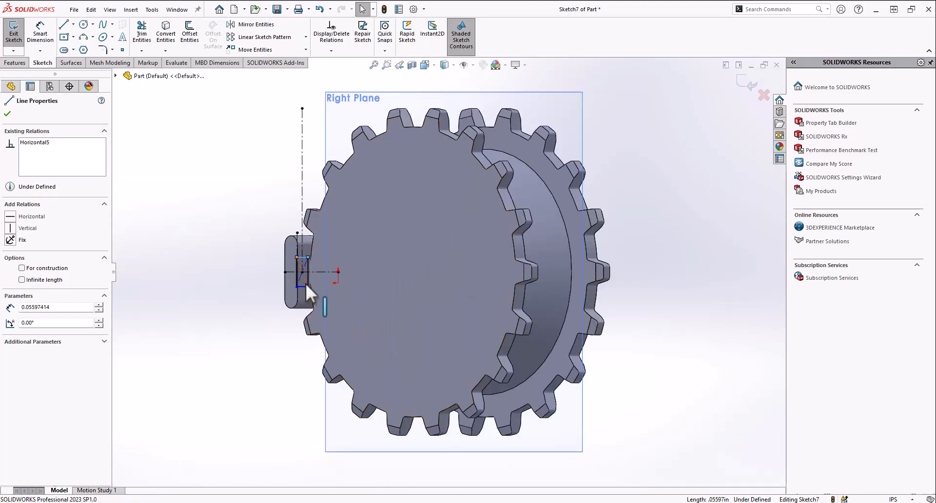
pyautogui.scroll(-8, 352, 239)
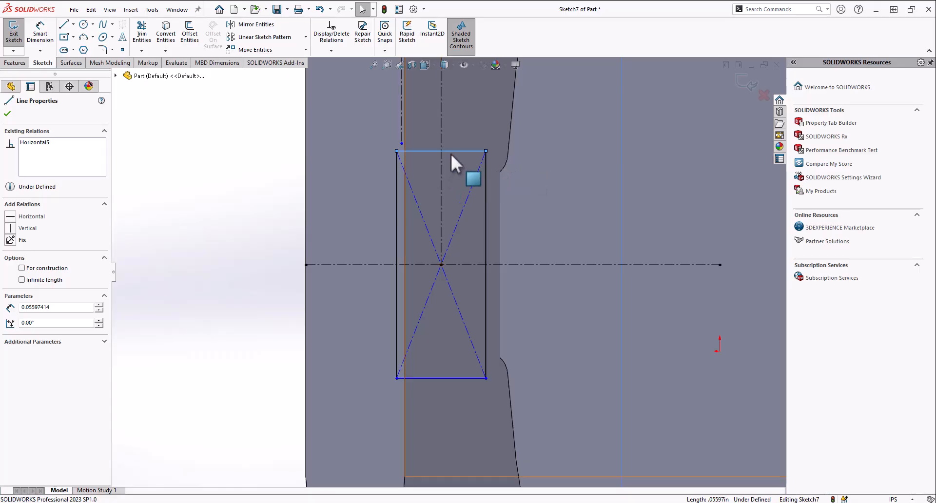
pyautogui.moveTo(456, 149)
pyautogui.mouseDown(button='middle')
pyautogui.moveTo(474, 178)
pyautogui.moveTo(418, 236)
pyautogui.moveTo(460, 211)
pyautogui.moveTo(425, 152)
pyautogui.mouseUp(button='middle')
pyautogui.click(424, 64)
pyautogui.click(341, 327)
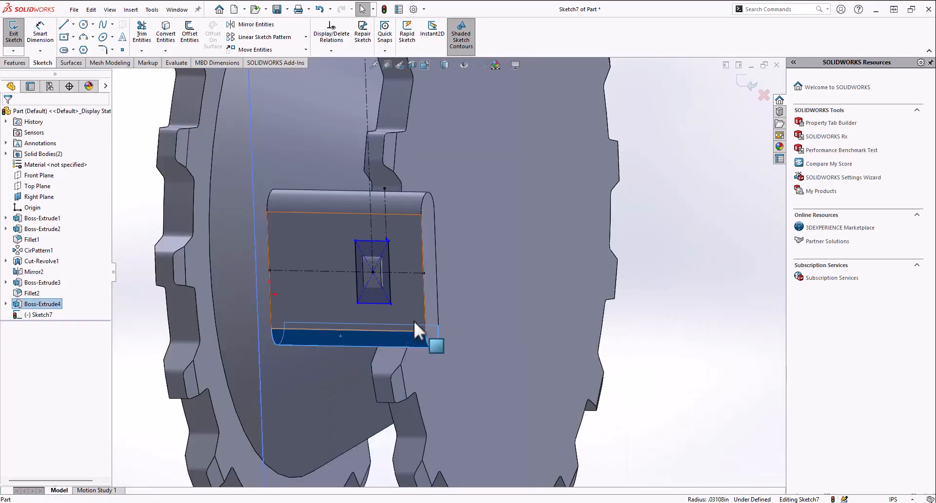
pyautogui.click(427, 64)
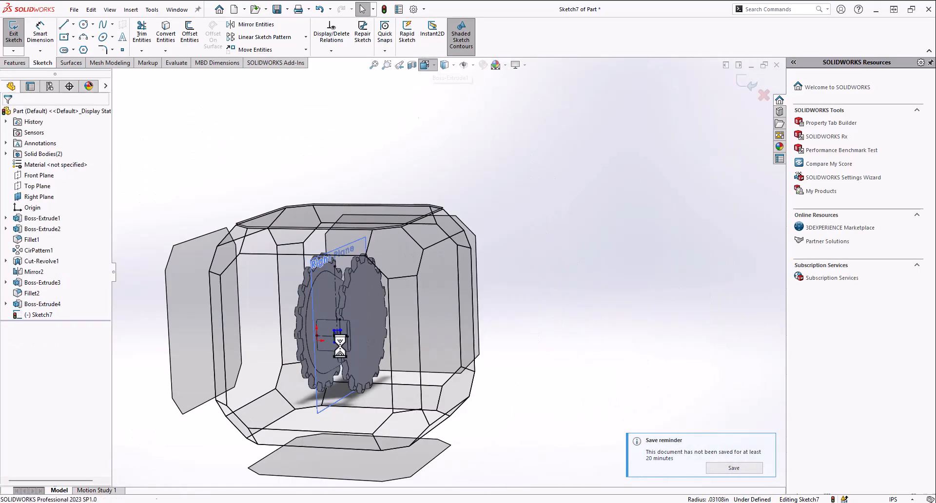
pyautogui.click(345, 342)
pyautogui.scroll(-2, 502, 277)
pyautogui.scroll(-3, 501, 279)
pyautogui.moveTo(483, 232); pyautogui.dragTo(469, 215, button='middle')
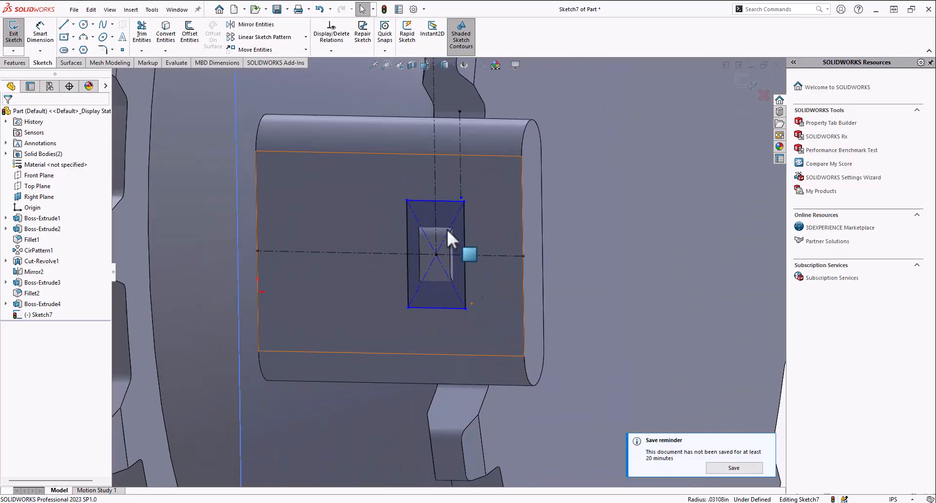
# Apply a Fix relation to the rectangle's top edge to lock its size and position.
pyautogui.rightClick(444, 198)
pyautogui.rightClick(425, 201)
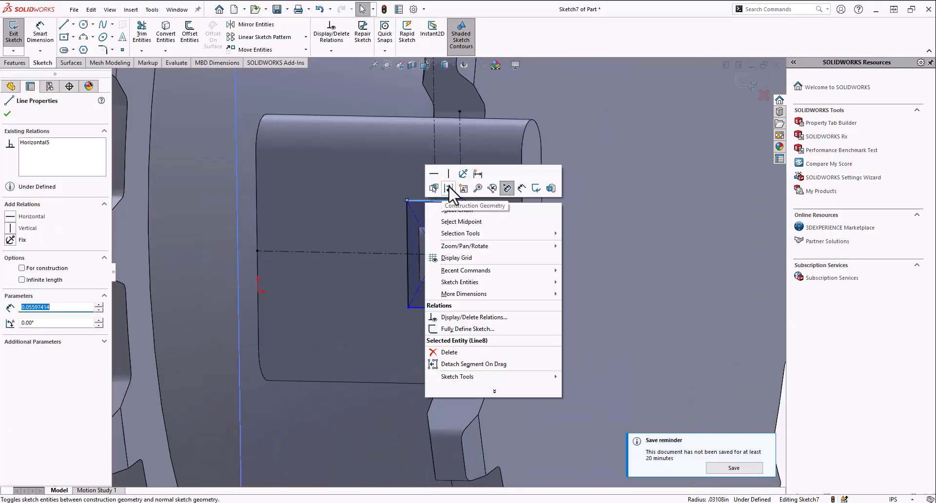
pyautogui.click(449, 187)
pyautogui.rightClick(420, 206)
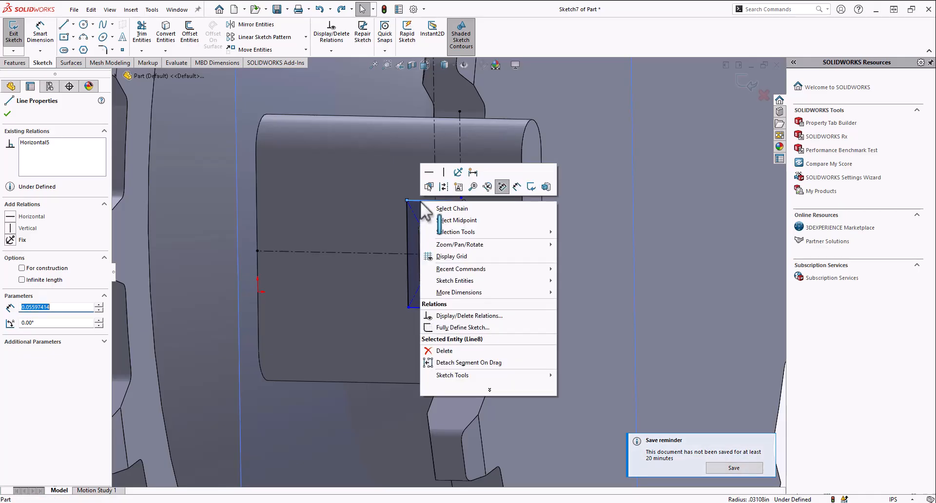
pyautogui.click(451, 183)
pyautogui.scroll(3, 461, 273)
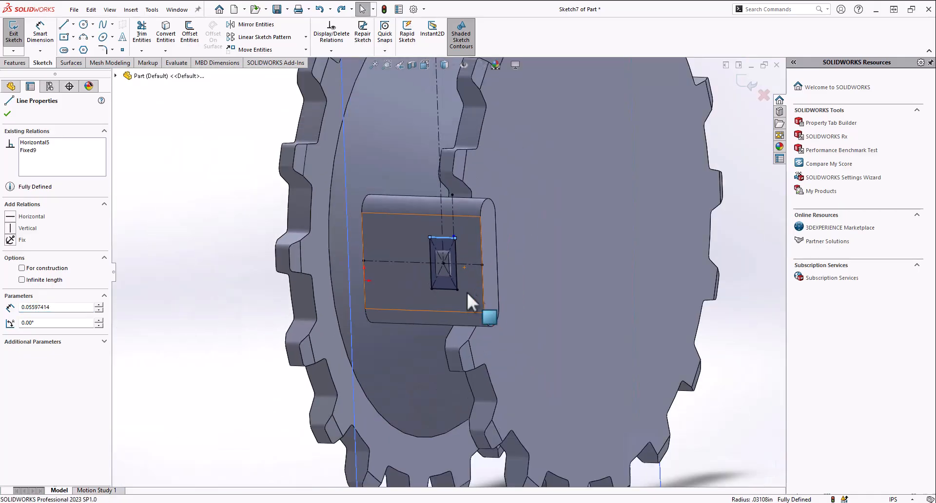
# Cut-extrude the rectangle blind 0.26 in, turning off automatic body selection and limiting the cut to the slot body.
pyautogui.click(13, 35)
pyautogui.click(150, 42)
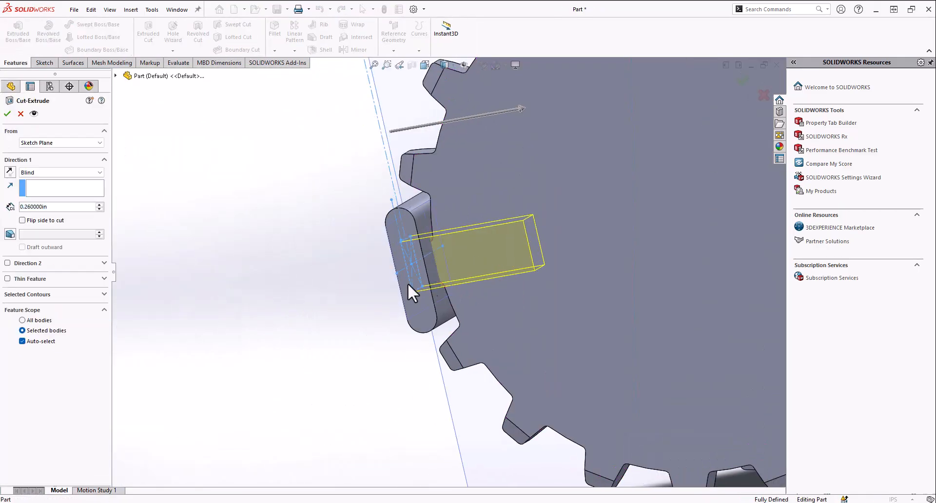
pyautogui.moveTo(405, 221)
pyautogui.mouseDown(button='middle')
pyautogui.moveTo(431, 225)
pyautogui.moveTo(396, 235)
pyautogui.mouseUp(button='middle')
pyautogui.click(41, 342)
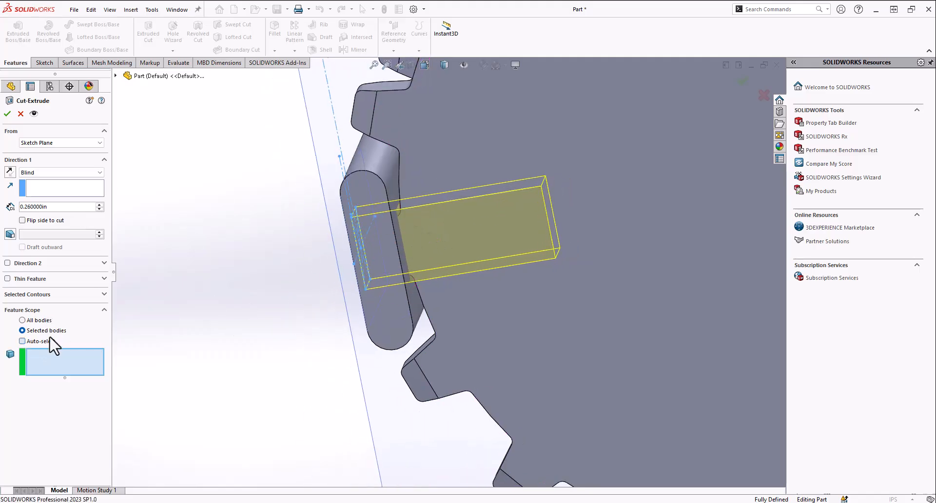
pyautogui.click(379, 187)
pyautogui.moveTo(379, 186); pyautogui.dragTo(288, 256, button='middle')
pyautogui.click(7, 114)
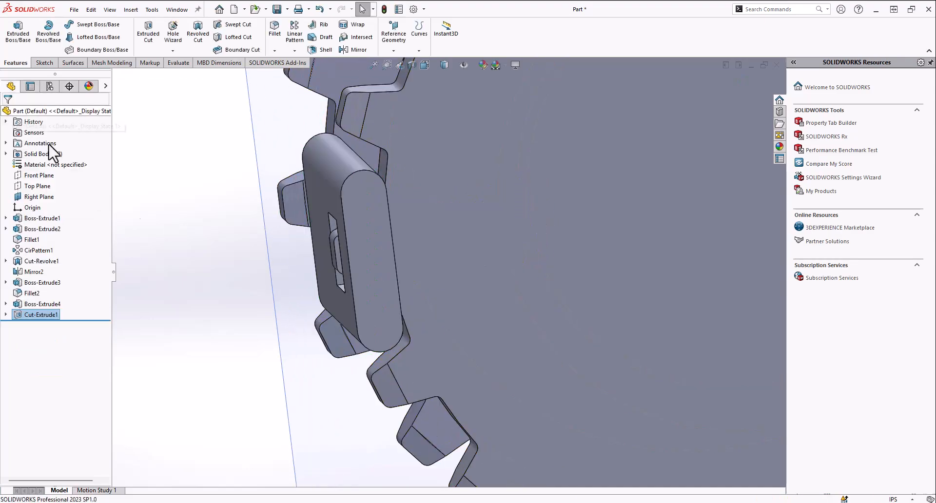
# Start a symmetric fillet on one lower inner corner edge of the rectangular hole and set its radius to 0.0125 in.
pyautogui.scroll(-3, 393, 271)
pyautogui.moveTo(361, 263); pyautogui.dragTo(359, 215, button='middle')
pyautogui.scroll(-5, 359, 306)
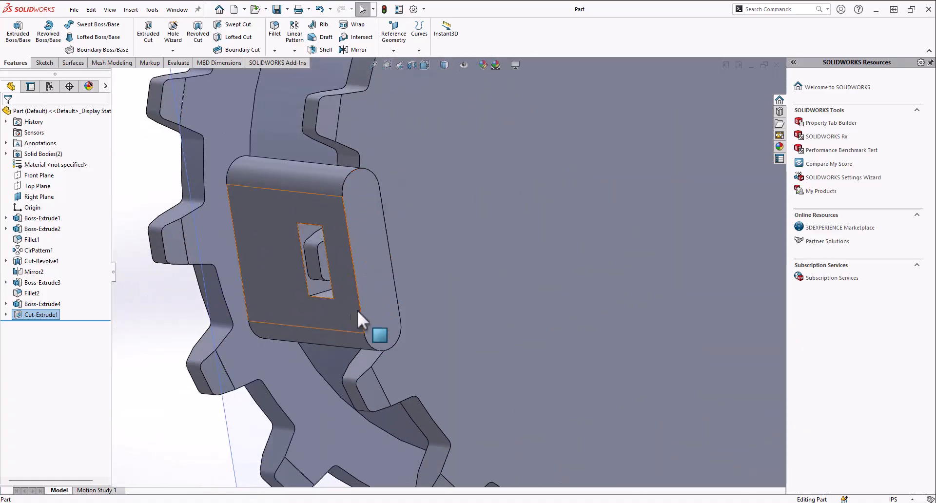
pyautogui.scroll(-2, 373, 275)
pyautogui.click(276, 35)
pyautogui.click(302, 254)
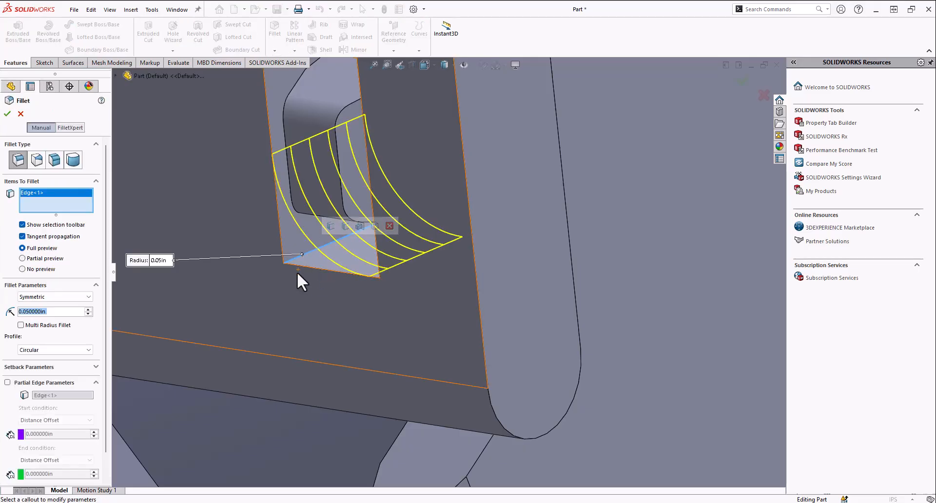
pyautogui.moveTo(298, 272); pyautogui.dragTo(309, 284, button='middle')
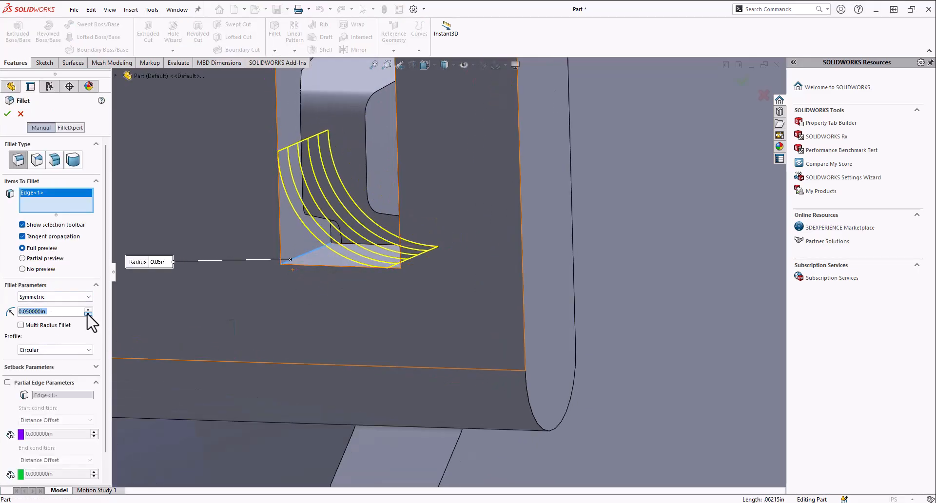
pyautogui.write('12')
pyautogui.press('Return')
pyautogui.write('.0125')
pyautogui.press('Return')
# Add the hole's other three inner corner edges to the fillet, apply it, and save the part.
pyautogui.moveTo(411, 253); pyautogui.dragTo(363, 319, button='middle')
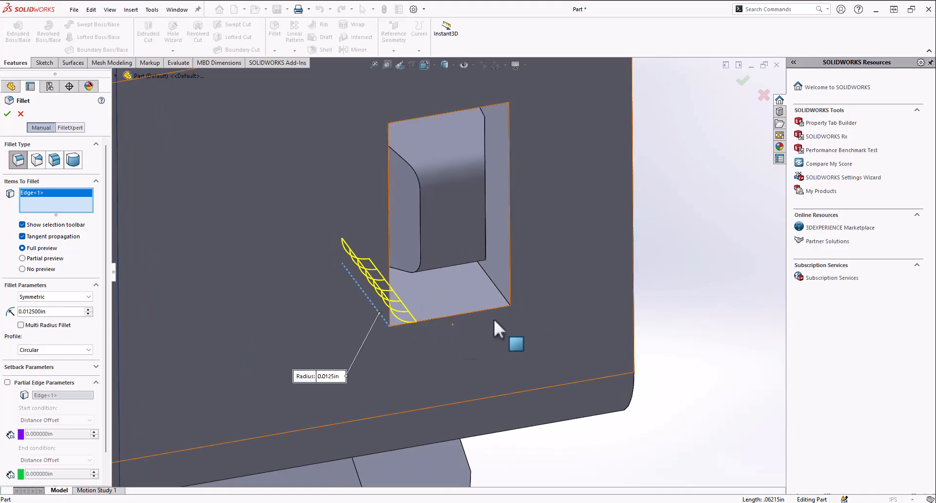
pyautogui.click(500, 292)
pyautogui.moveTo(440, 296); pyautogui.dragTo(398, 186, button='middle')
pyautogui.click(463, 162)
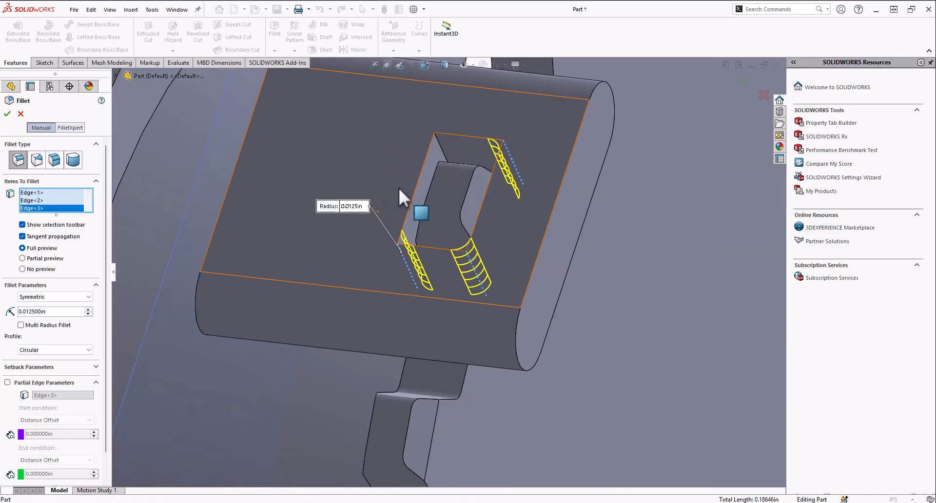
pyautogui.click(440, 151)
pyautogui.moveTo(441, 148); pyautogui.dragTo(447, 170, button='middle')
pyautogui.click(7, 113)
pyautogui.hotkey('ctrl', 's')
pyautogui.scroll(2, 422, 253)
pyautogui.scroll(-3, 447, 171)
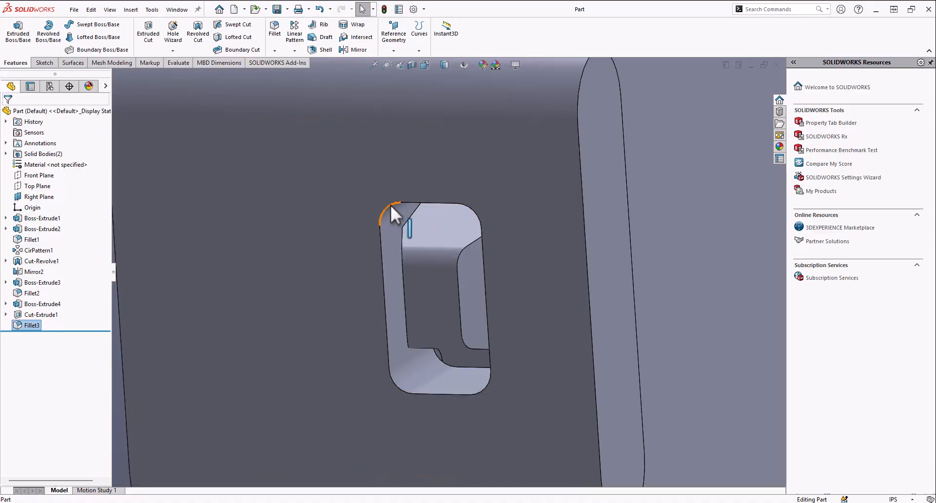
pyautogui.scroll(5, 491, 263)
pyautogui.moveTo(492, 263); pyautogui.dragTo(451, 286, button='middle')
pyautogui.scroll(2, 446, 304)
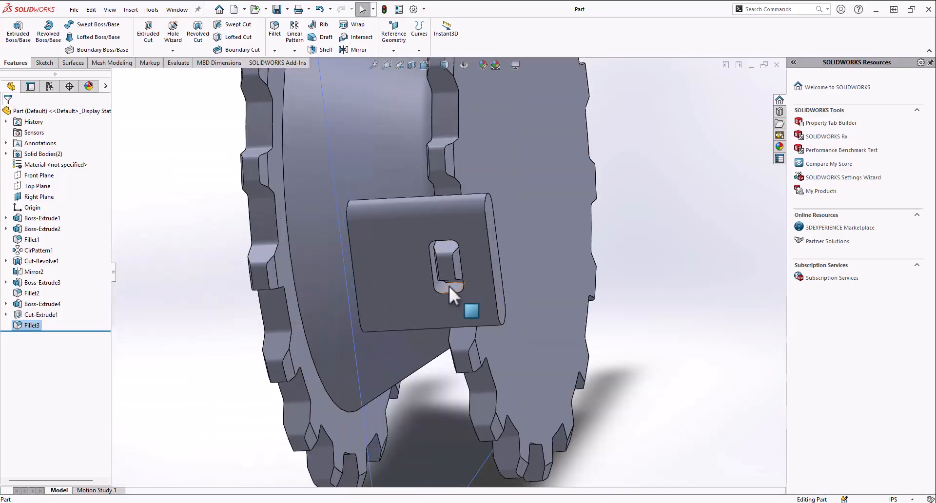
# Start a new sketch on the flat front face of the chain link.
pyautogui.moveTo(466, 220); pyautogui.dragTo(430, 237, button='middle')
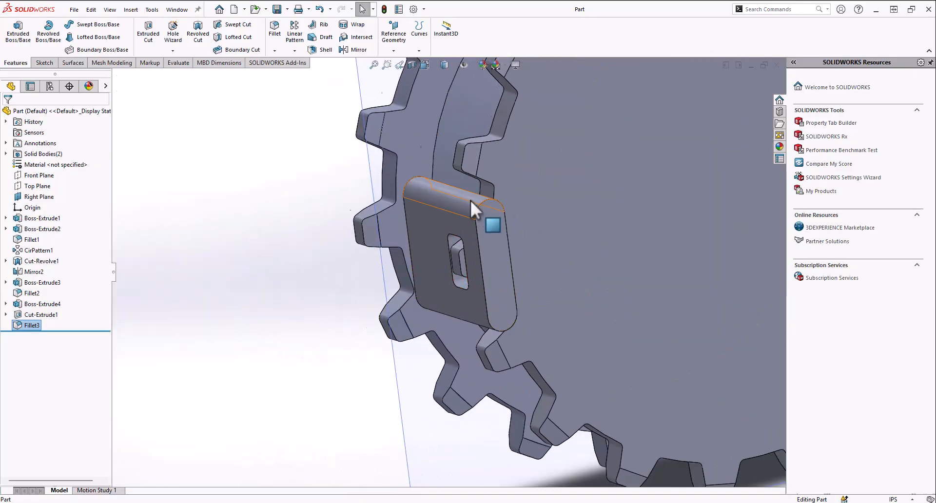
pyautogui.moveTo(470, 200); pyautogui.dragTo(457, 53, button='middle')
pyautogui.click(432, 65)
pyautogui.click(300, 338)
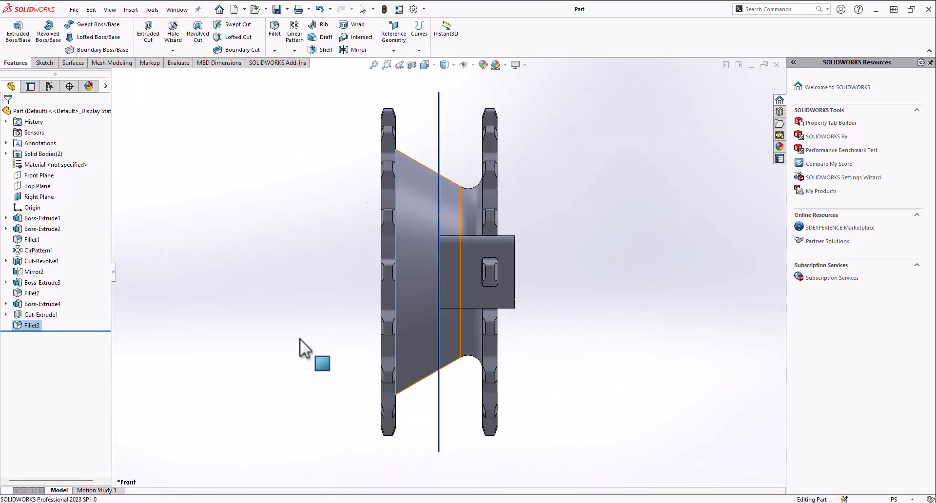
pyautogui.click(396, 255)
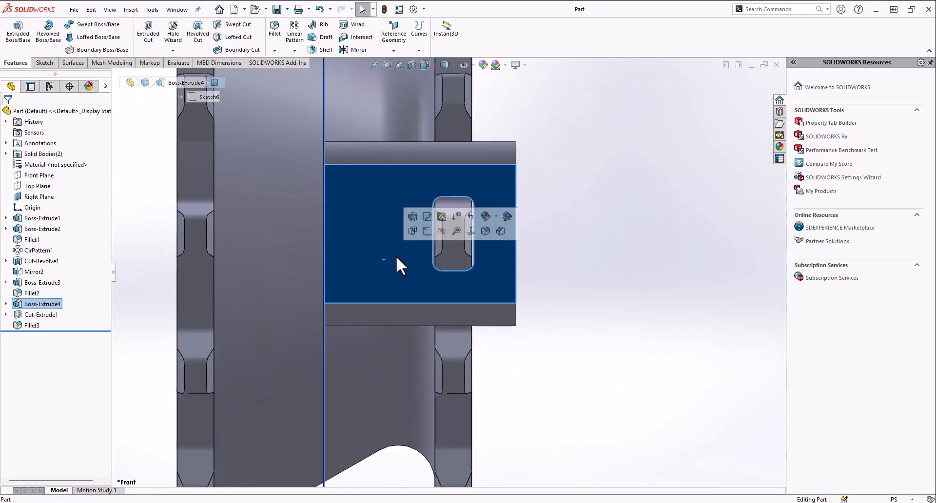
pyautogui.click(426, 234)
pyautogui.scroll(-1, 446, 323)
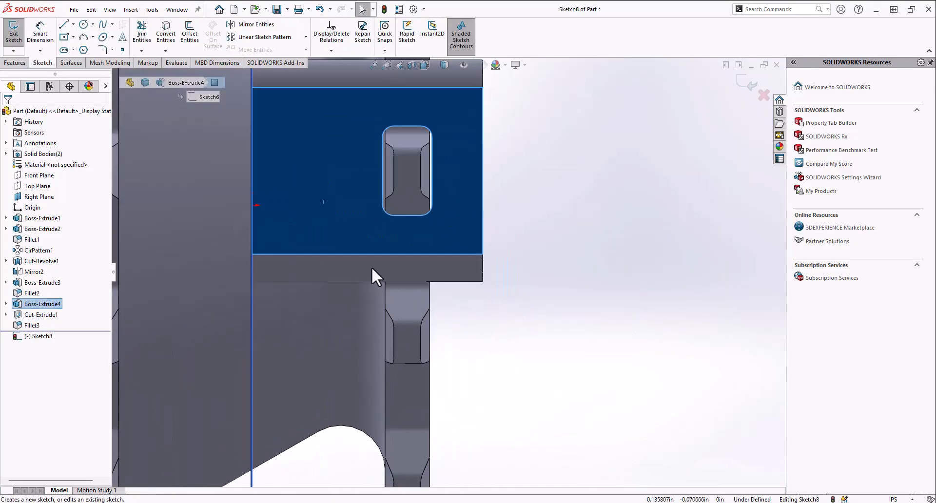
# Draw a closed four-line rectangle about 0.06 in wide and 0.063 in high from the link's left edge, straddling its lower edge.
pyautogui.click(64, 37)
pyautogui.click(63, 24)
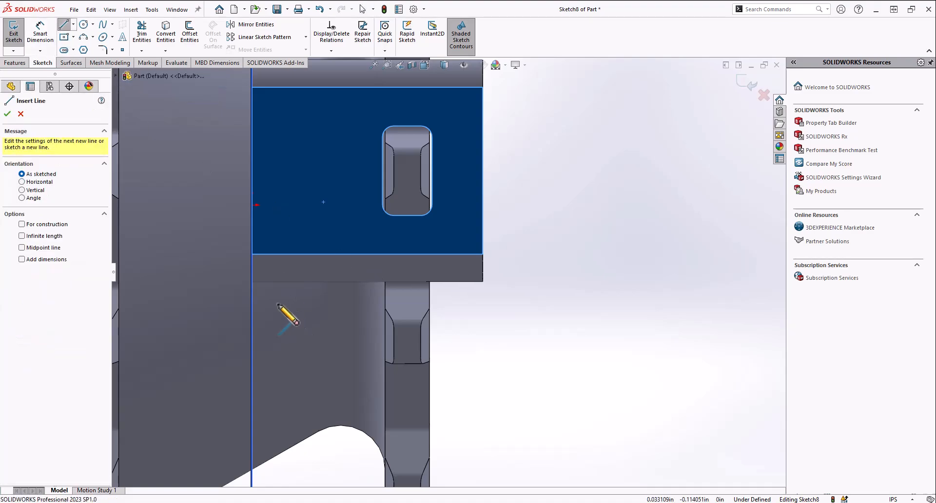
pyautogui.click(252, 297)
pyautogui.click(306, 297)
pyautogui.click(305, 241)
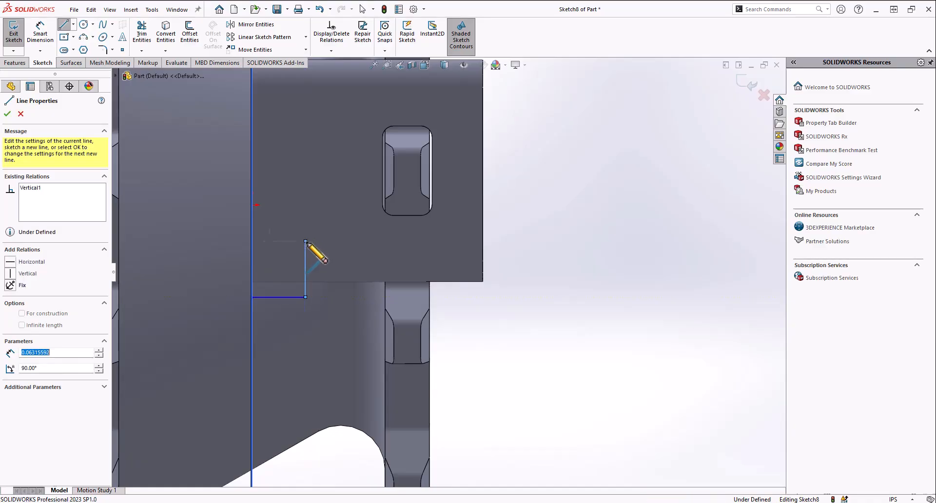
pyautogui.click(252, 241)
pyautogui.click(40, 33)
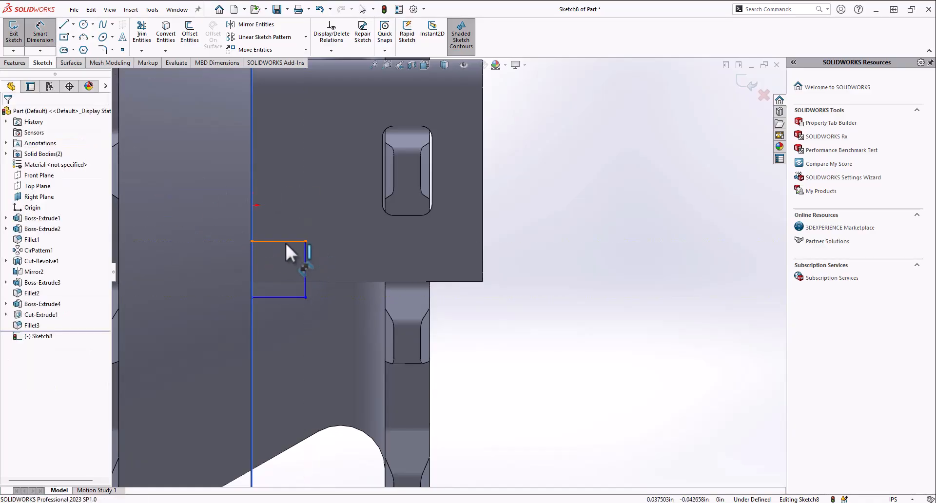
pyautogui.click(64, 25)
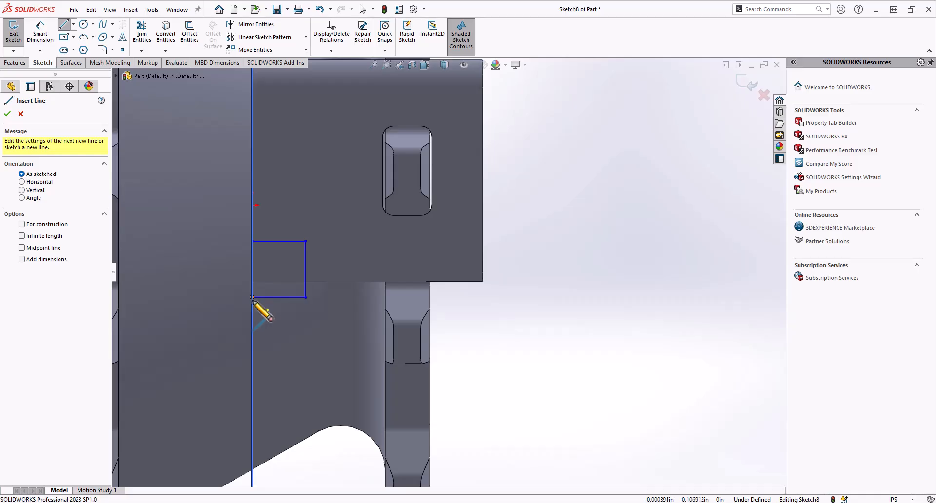
pyautogui.click(252, 298)
pyautogui.click(252, 241)
pyautogui.press('Escape')
# Dimension the rectangle's upper edge 0.05 in above the link's lower edge.
pyautogui.click(46, 37)
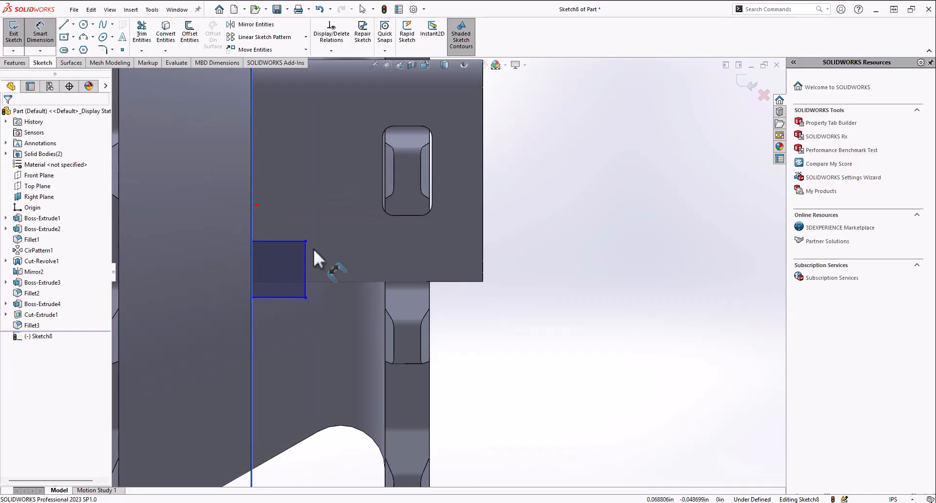
pyautogui.click(281, 241)
pyautogui.click(325, 281)
pyautogui.click(228, 264)
pyautogui.write('.05')
pyautogui.press('Return')
pyautogui.scroll(-1, 385, 273)
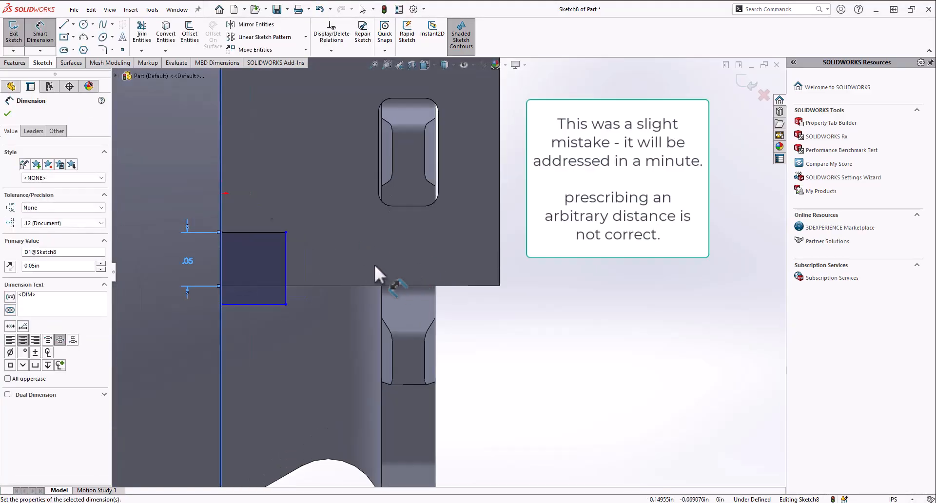
# Draw a second corner rectangle about 0.114 by 0.068 in across the link's lower edge, level with the first rectangle and spaced to its right.
pyautogui.click(73, 37)
pyautogui.click(84, 45)
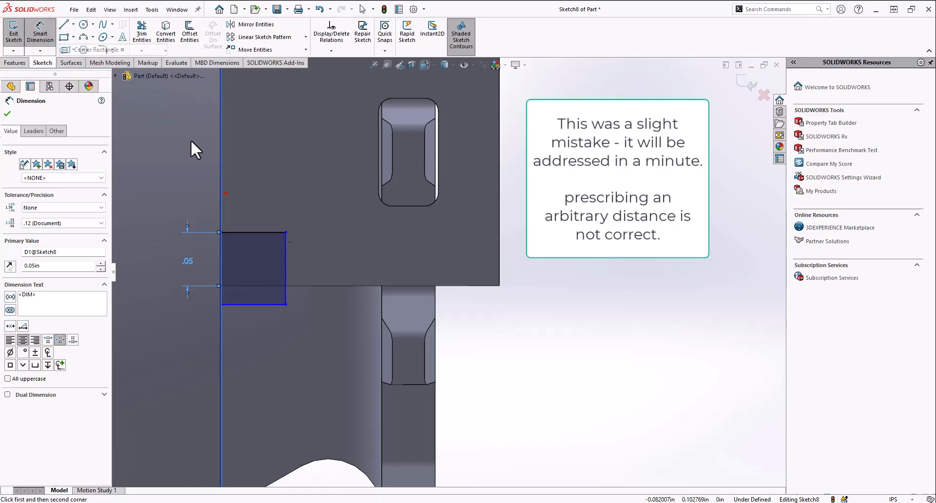
pyautogui.click(348, 232)
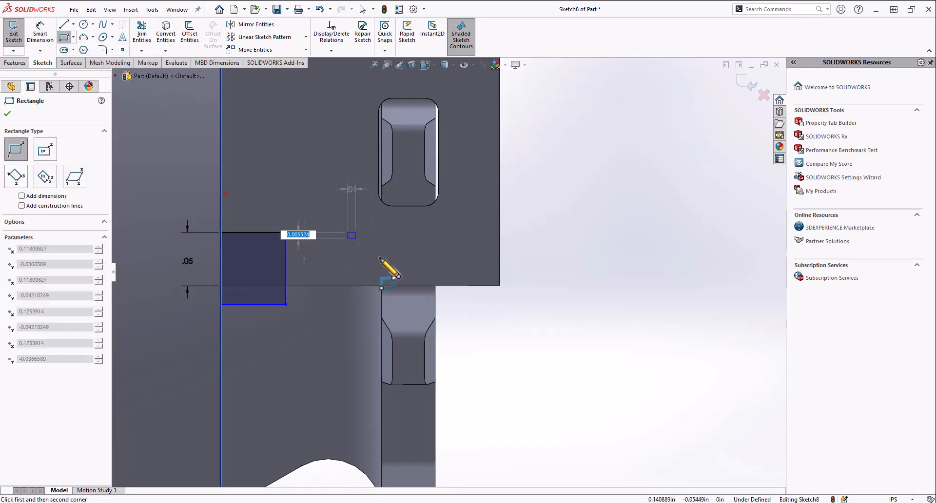
pyautogui.click(470, 304)
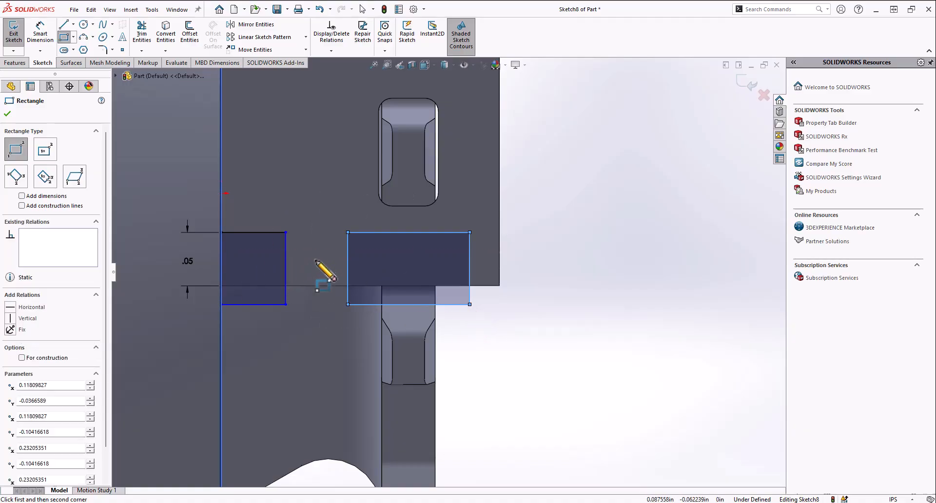
pyautogui.press('Escape')
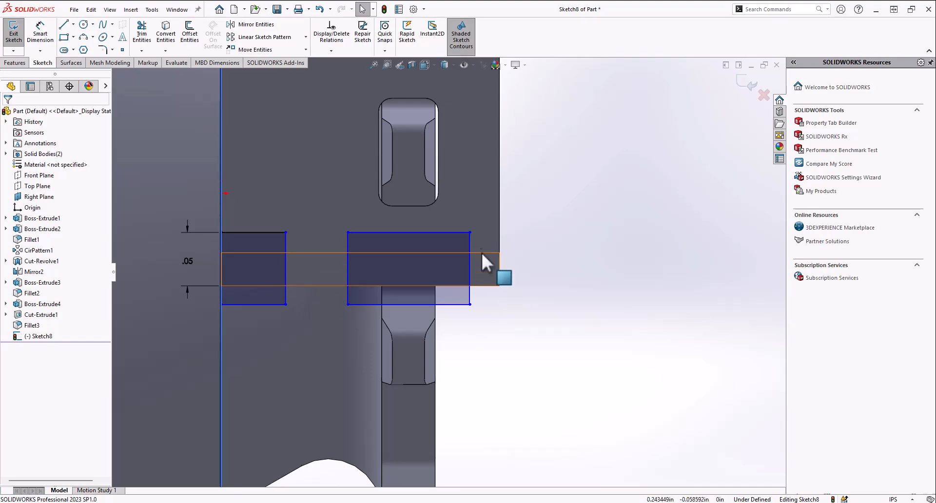
pyautogui.scroll(2, 488, 265)
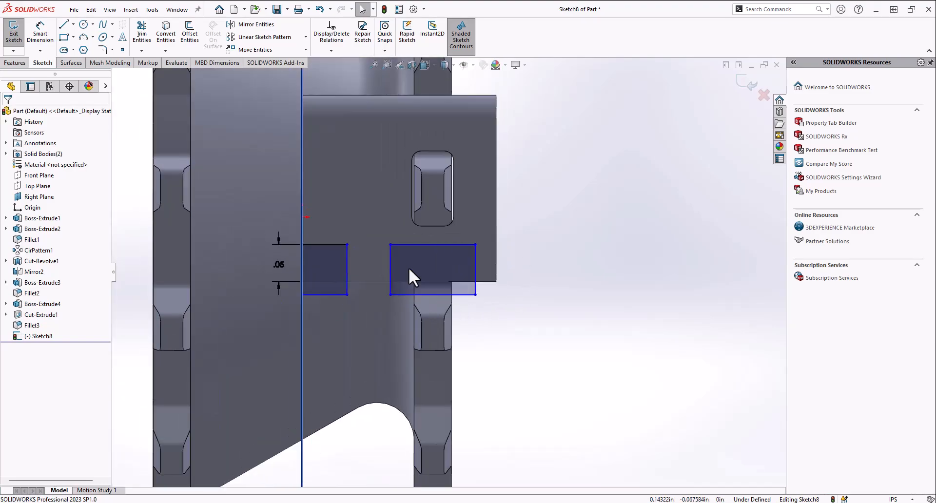
pyautogui.click(73, 37)
pyautogui.click(103, 60)
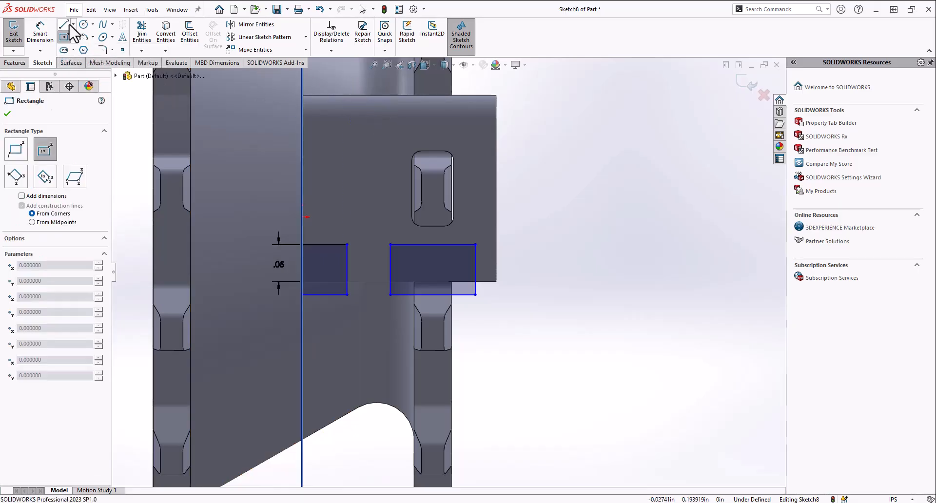
pyautogui.press('Escape')
pyautogui.moveTo(613, 385); pyautogui.dragTo(272, 210)
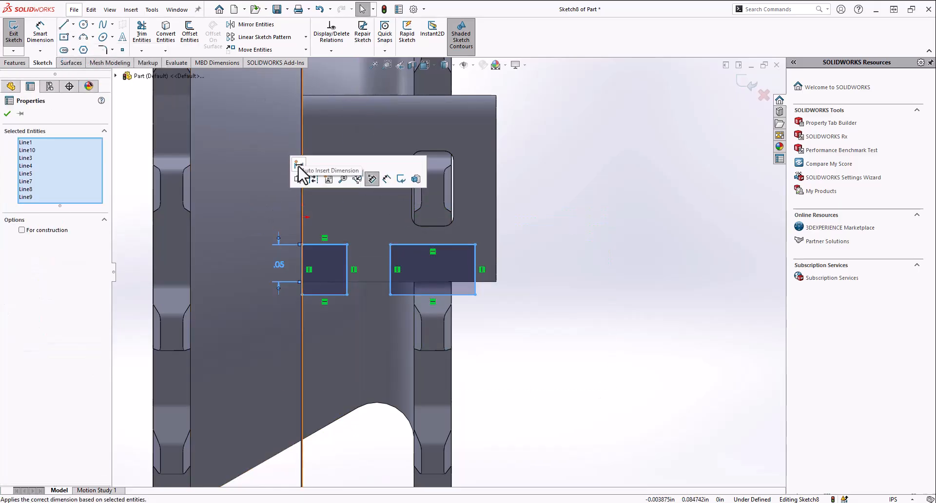
pyautogui.click(562, 347)
# Fix both lower rectangles in place, delete the 0.05 in dimension, and save the part.
pyautogui.click(423, 266)
pyautogui.keyDown('ctrl'); pyautogui.click(315, 269); pyautogui.keyUp('ctrl')
pyautogui.click(416, 227)
pyautogui.click(276, 265)
pyautogui.press('Delete')
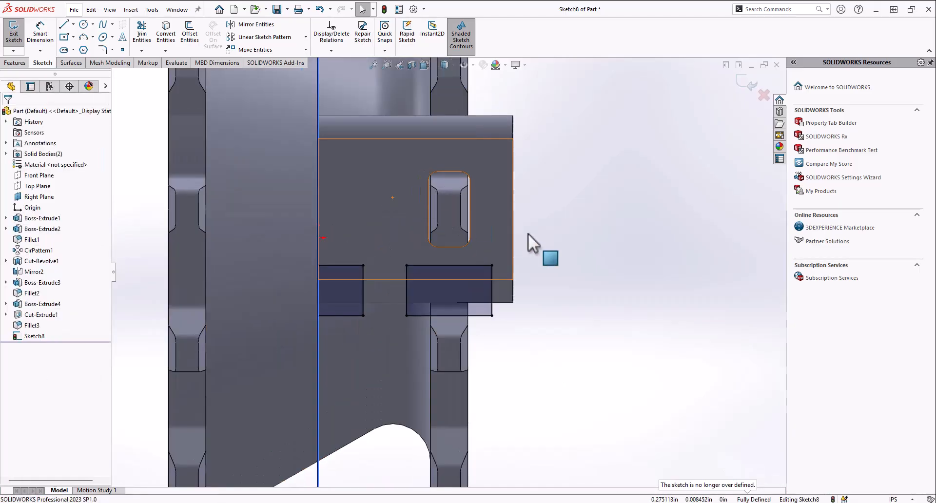
pyautogui.hotkey('ctrl', 's')
pyautogui.scroll(-1, 515, 223)
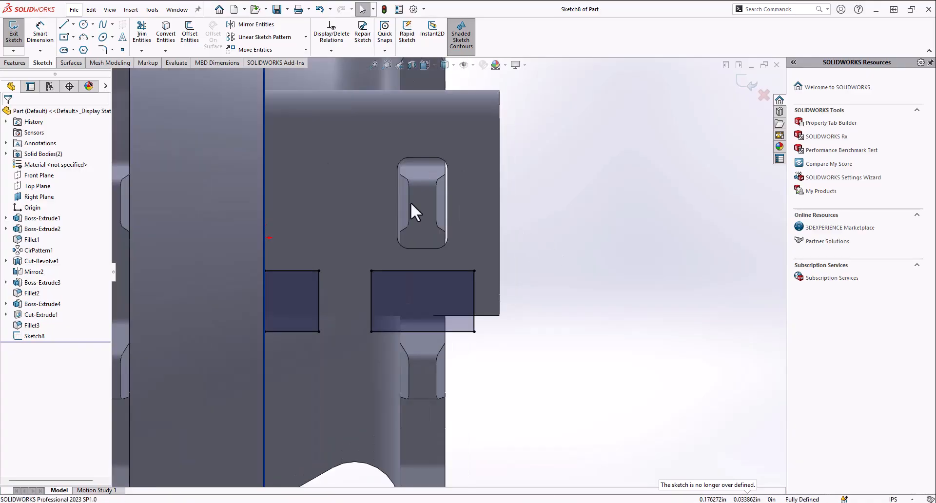
pyautogui.click(73, 25)
pyautogui.click(90, 45)
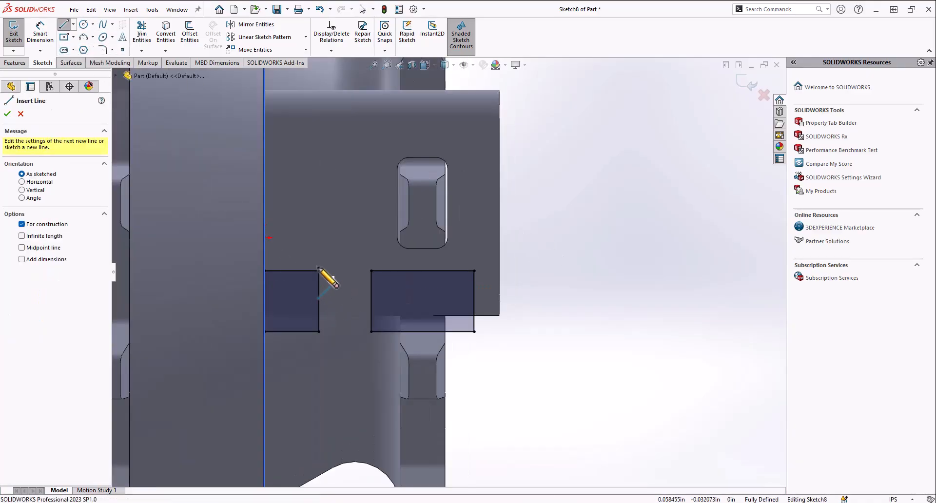
pyautogui.click(318, 271)
pyautogui.press('Escape')
# Draw a three-point corner rectangle about 0.06 in wide across the link's upper edge, with its left side aligned to the first rectangle's right side.
pyautogui.click(73, 37)
pyautogui.click(76, 73)
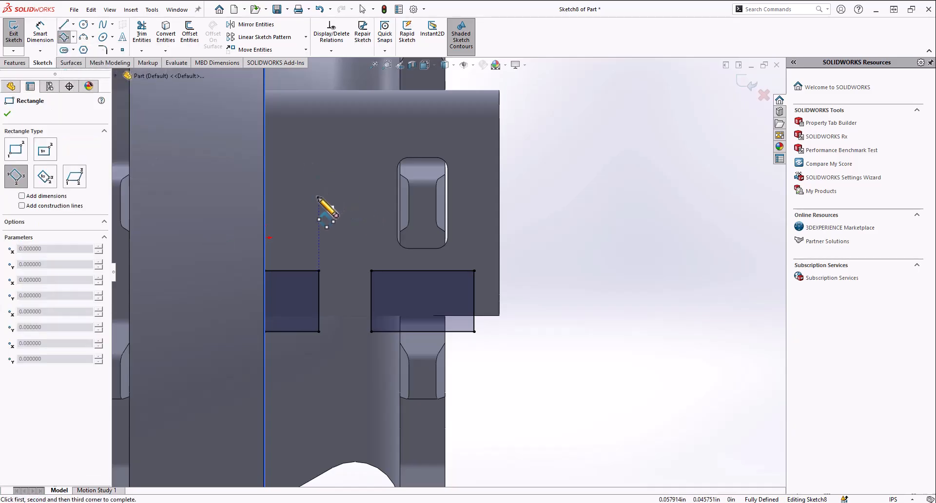
pyautogui.click(319, 137)
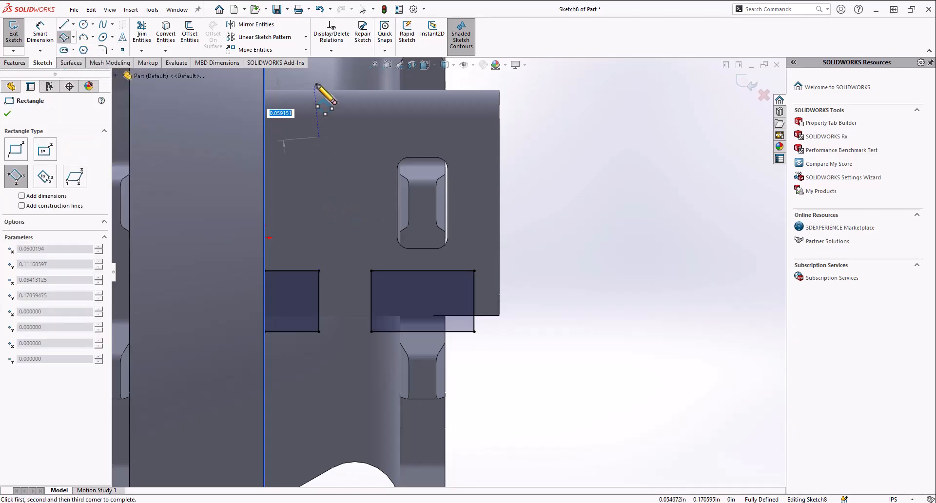
pyautogui.click(318, 80)
pyautogui.click(369, 119)
pyautogui.press('Escape')
# Make the upper rectangle's right side collinear with the left side of the wider lower rectangle.
pyautogui.click(369, 119)
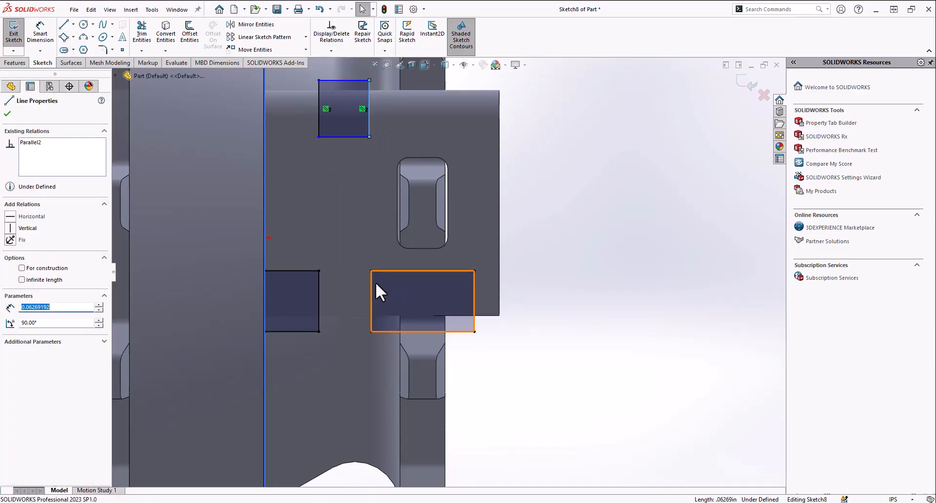
pyautogui.keyDown('ctrl'); pyautogui.click(371, 287); pyautogui.keyUp('ctrl')
pyautogui.click(424, 245)
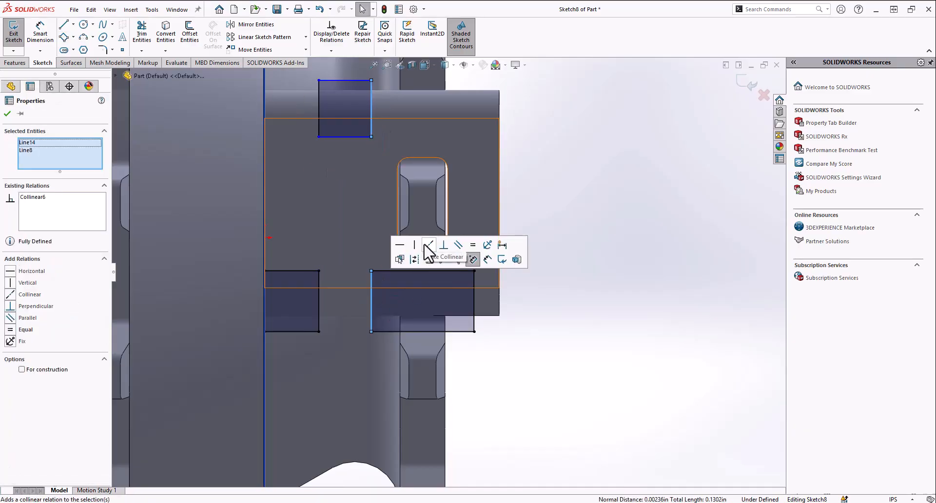
pyautogui.click(590, 382)
pyautogui.scroll(2, 466, 273)
pyautogui.scroll(-1, 405, 185)
pyautogui.scroll(-2, 405, 186)
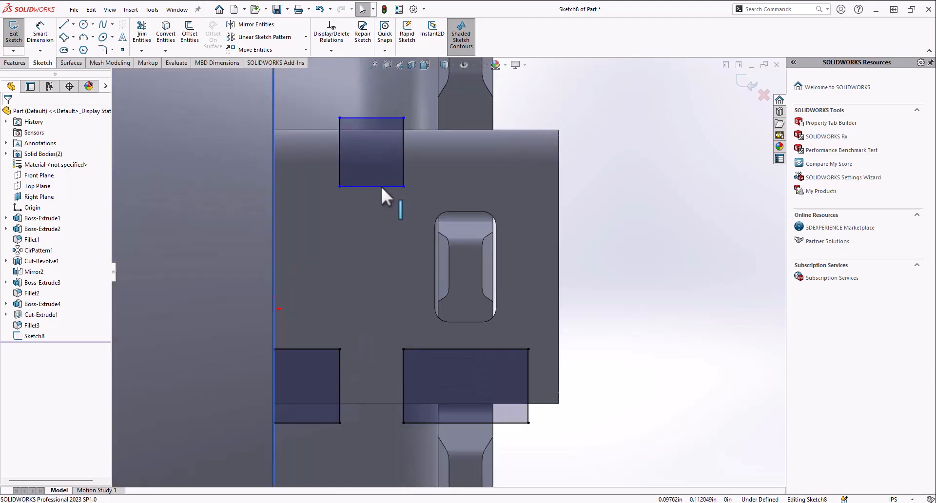
# Delete the rectangle drawn across the link's upper edge.
pyautogui.click(384, 187)
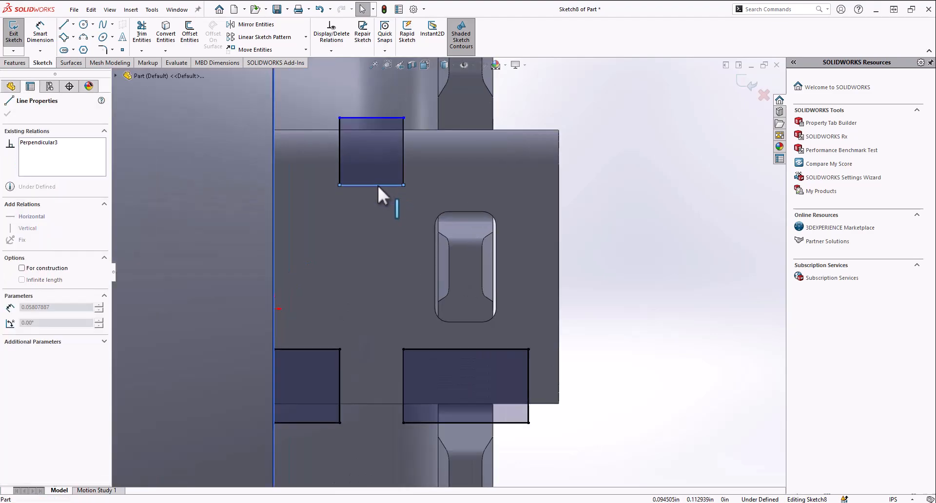
pyautogui.scroll(2, 445, 270)
pyautogui.scroll(2, 522, 343)
pyautogui.scroll(-2, 510, 335)
pyautogui.click(510, 335)
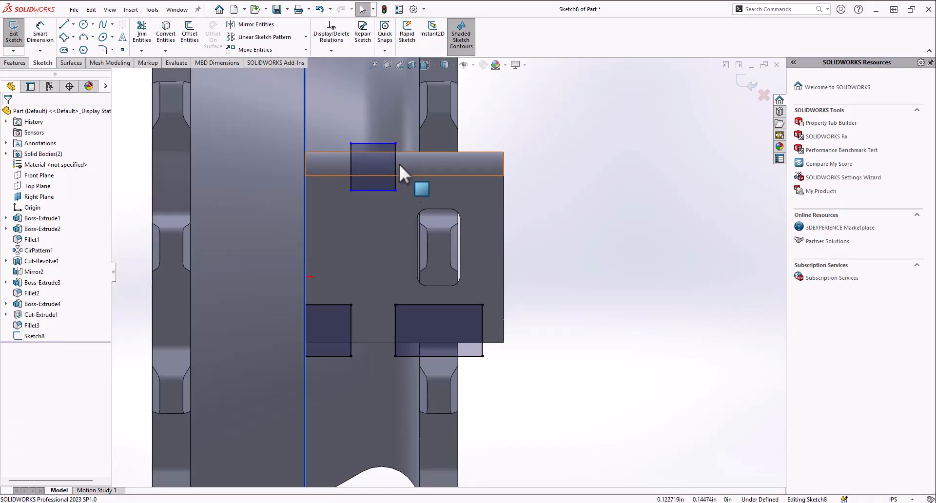
pyautogui.click(376, 177)
pyautogui.press('Delete')
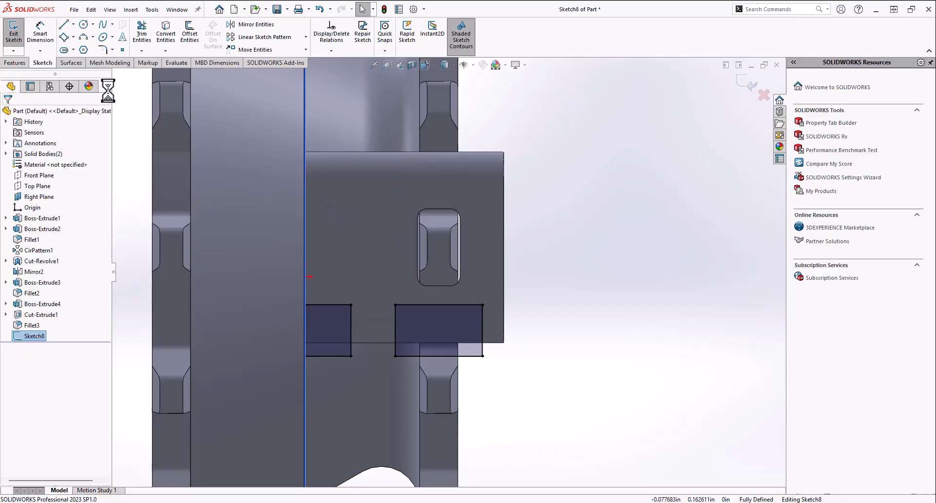
# Draw a horizontal centerline joining the facing upper corners of the two lower rectangles.
pyautogui.scroll(-1, 437, 252)
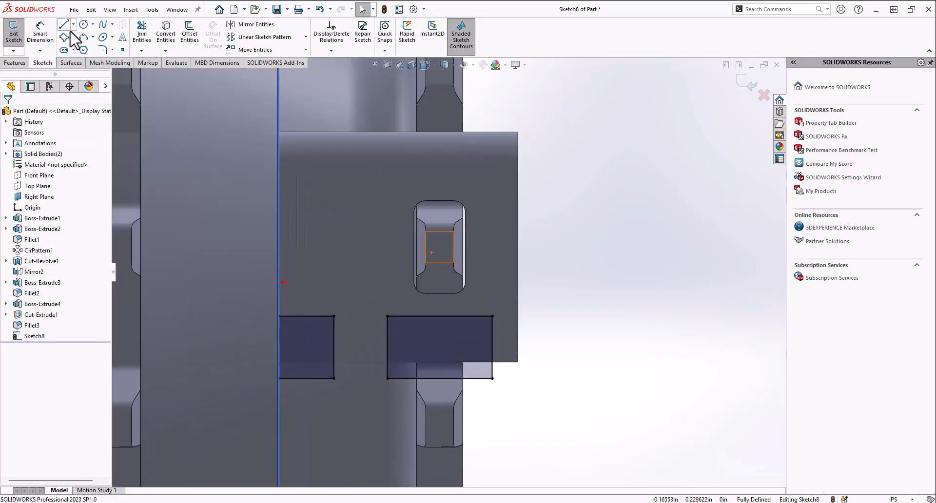
pyautogui.click(63, 24)
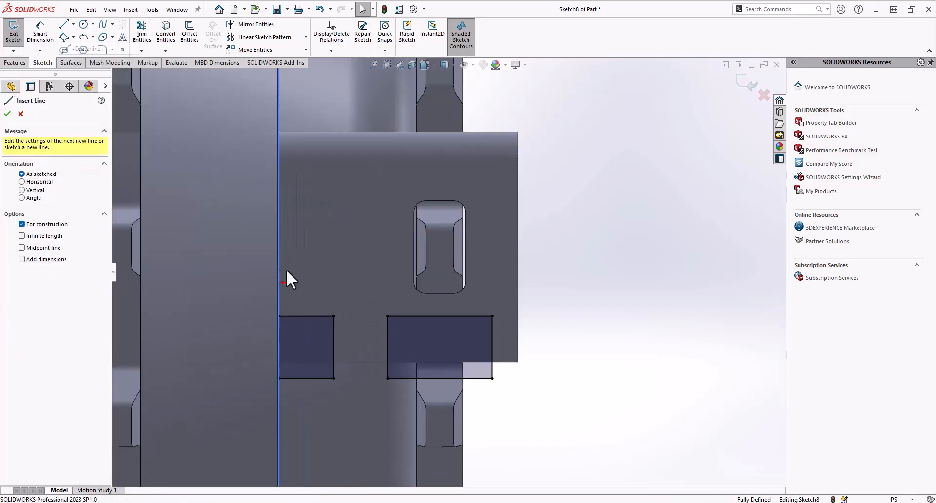
pyautogui.click(388, 316)
pyautogui.press('Escape')
# Draw a vertical centerline from the horizontal centerline's midpoint up past the link's upper edge.
pyautogui.click(74, 24)
pyautogui.click(88, 46)
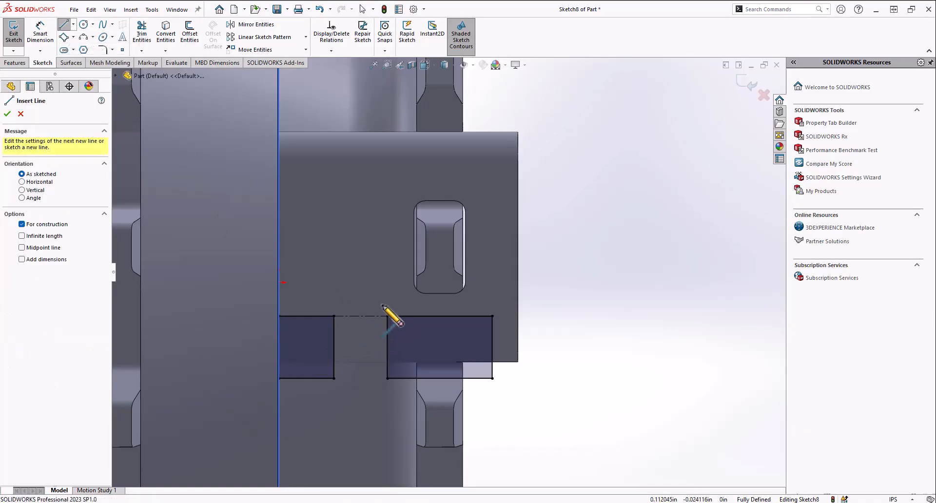
pyautogui.click(360, 316)
pyautogui.click(361, 104)
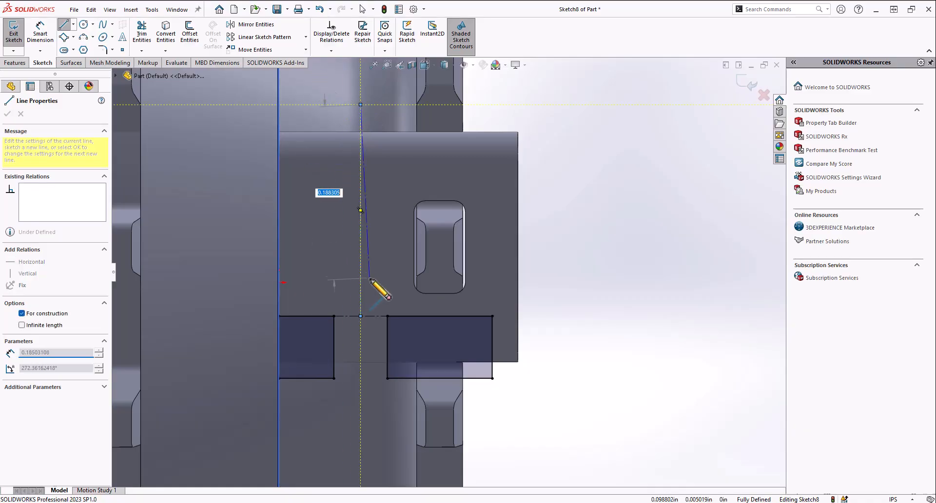
pyautogui.press('Escape')
pyautogui.scroll(-1, 392, 298)
pyautogui.scroll(4, 425, 270)
pyautogui.scroll(-3, 426, 270)
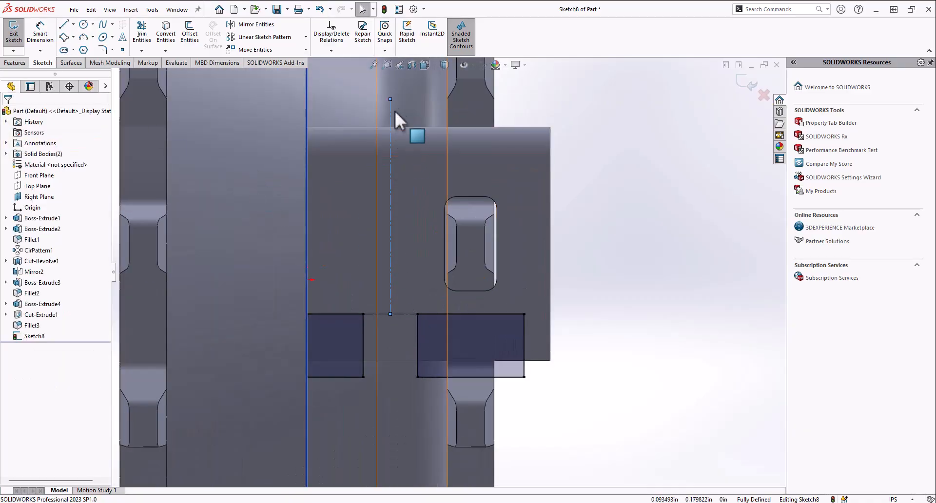
# Draw a center rectangle on the vertical centerline near the link's upper edge, about 0.066 in wide and 0.39 in tall.
pyautogui.click(73, 37)
pyautogui.click(81, 61)
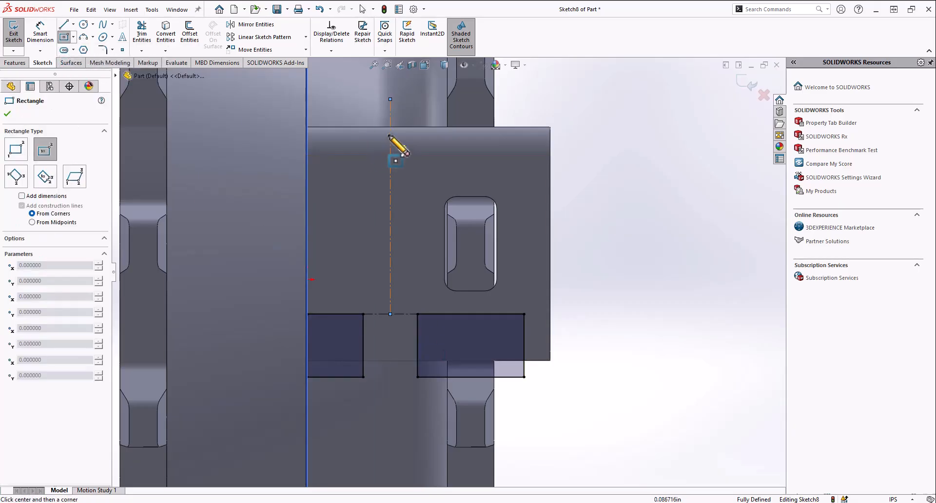
pyautogui.click(390, 127)
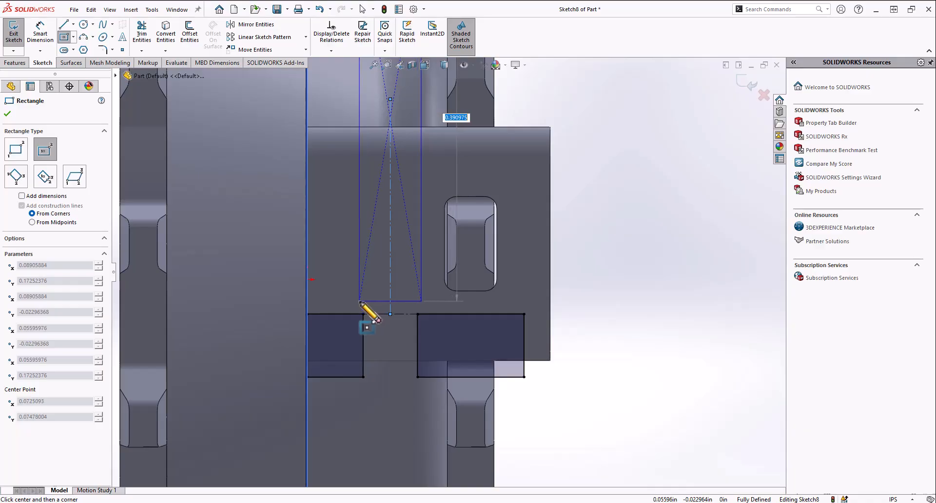
pyautogui.click(360, 301)
pyautogui.scroll(-5, 356, 331)
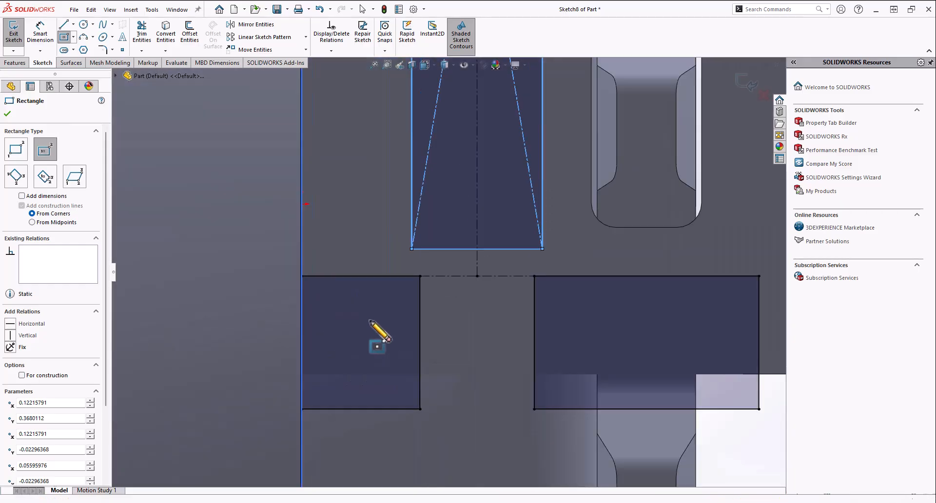
pyautogui.click(73, 24)
pyautogui.click(83, 56)
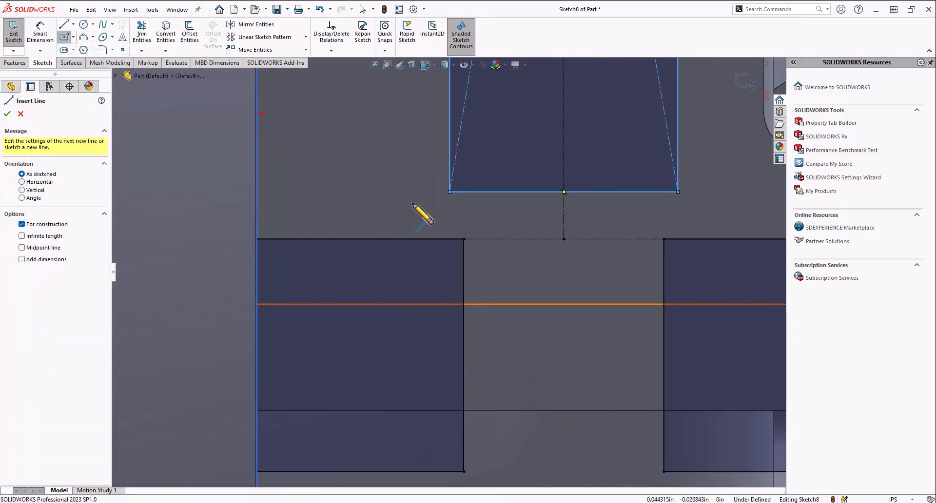
pyautogui.click(451, 211)
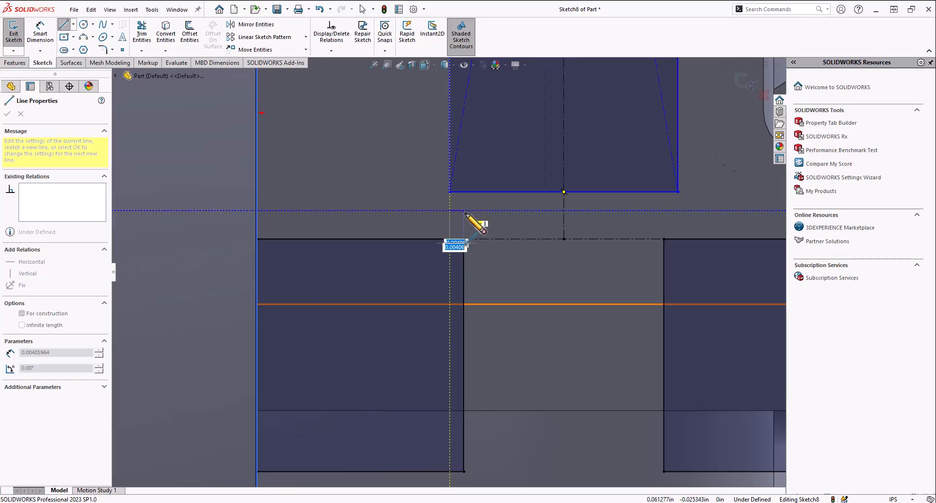
pyautogui.scroll(6, 468, 213)
pyautogui.press('Escape')
# Move the new rectangle's center point down the vertical centerline onto the link's upper edge.
pyautogui.scroll(3, 539, 195)
pyautogui.scroll(-2, 539, 179)
pyautogui.scroll(3, 489, 180)
pyautogui.scroll(-2, 489, 180)
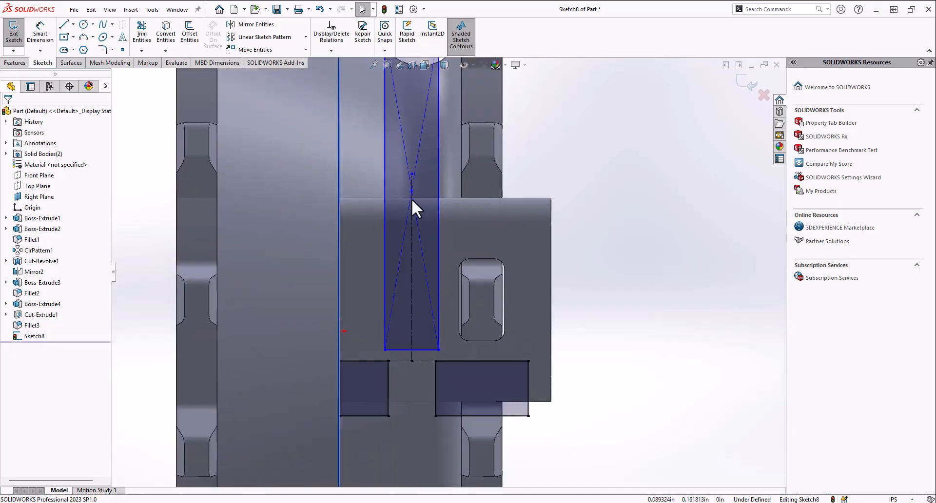
pyautogui.moveTo(412, 191); pyautogui.dragTo(411, 198)
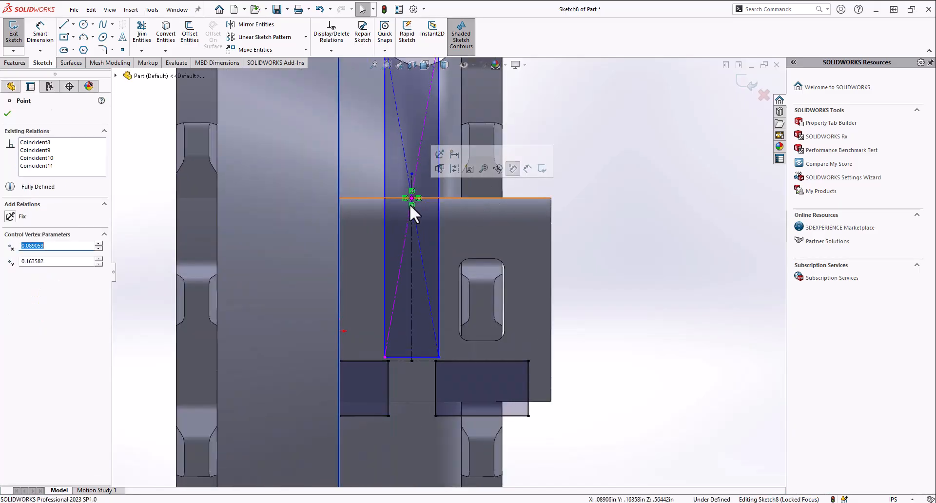
# Dimension the rectangle's lower side to the link's upper edge at 0.05 in.
pyautogui.click(40, 35)
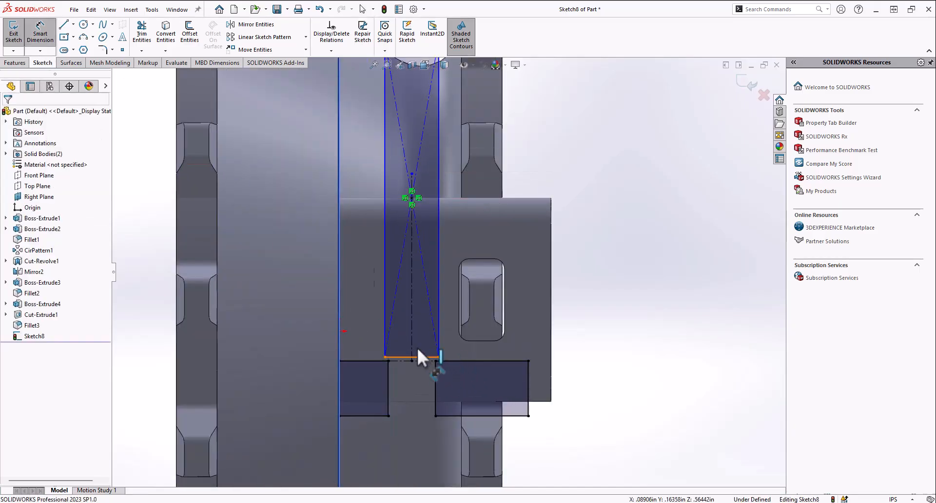
pyautogui.click(419, 356)
pyautogui.click(354, 198)
pyautogui.click(289, 237)
pyautogui.write('.05')
pyautogui.press('Return')
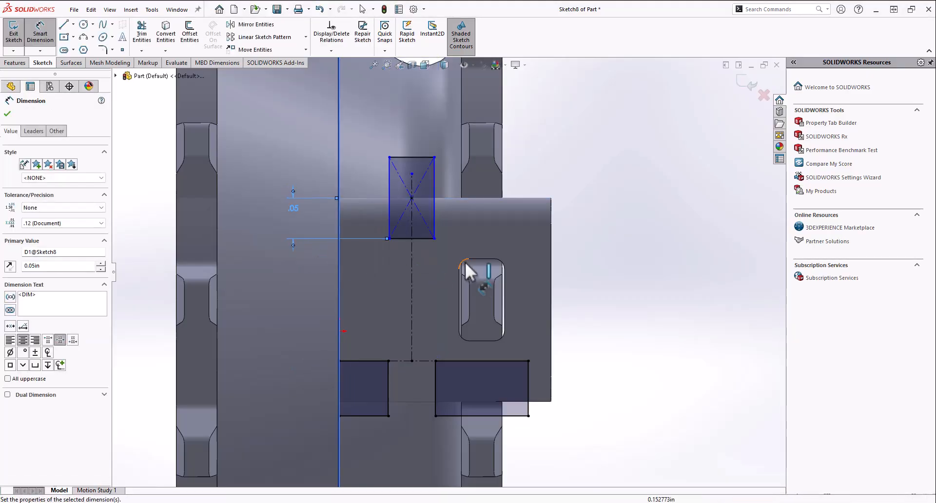
# Draw a vertical centerline between the upper rectangle's lower-left corner and the top side of the narrower lower rectangle.
pyautogui.scroll(2, 477, 293)
pyautogui.scroll(-2, 519, 320)
pyautogui.press('Escape')
pyautogui.click(73, 24)
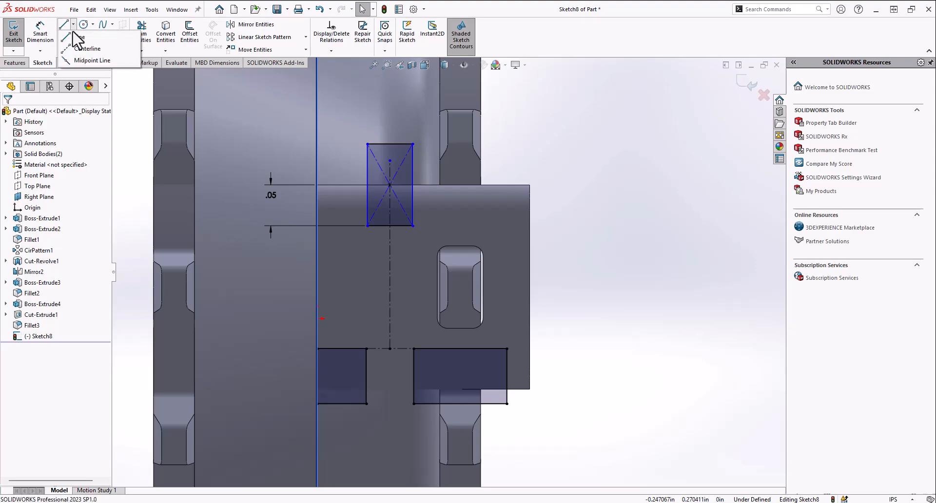
pyautogui.click(90, 47)
pyautogui.click(360, 349)
pyautogui.press('Escape')
# Make that centerline collinear with the upper rectangle's left side and shift it slightly inside the narrower lower rectangle's right side.
pyautogui.click(366, 247)
pyautogui.keyDown('ctrl'); pyautogui.click(367, 205); pyautogui.keyUp('ctrl')
pyautogui.click(417, 169)
pyautogui.click(367, 322)
pyautogui.moveTo(357, 323); pyautogui.dragTo(362, 322)
pyautogui.scroll(-1, 519, 388)
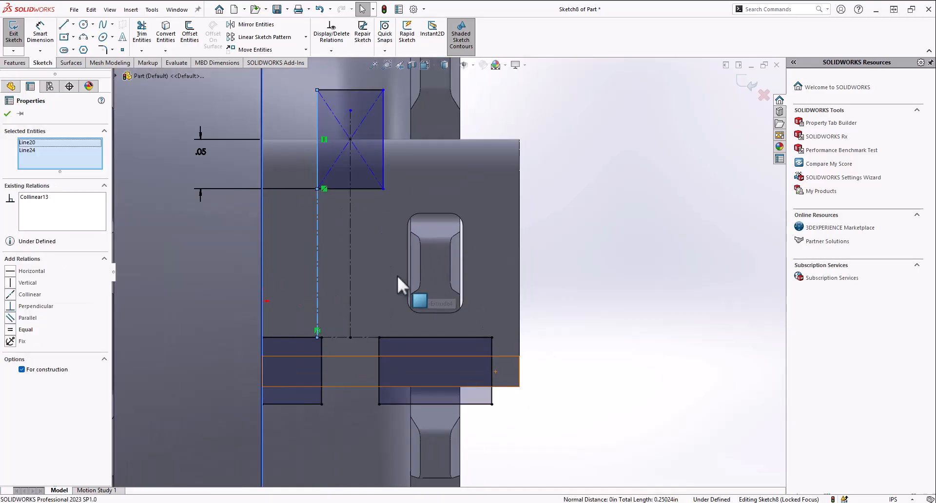
# Sketch a rectangle from lines across the link's upper-right corner, about 0.094 in wide and level with the existing upper rectangle.
pyautogui.click(64, 24)
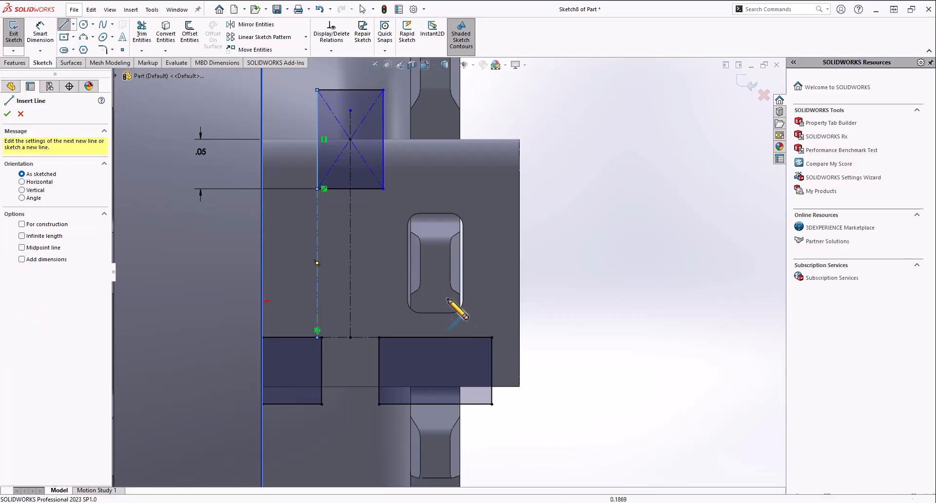
pyautogui.click(485, 189)
pyautogui.click(485, 90)
pyautogui.click(577, 90)
pyautogui.click(577, 189)
pyautogui.click(485, 189)
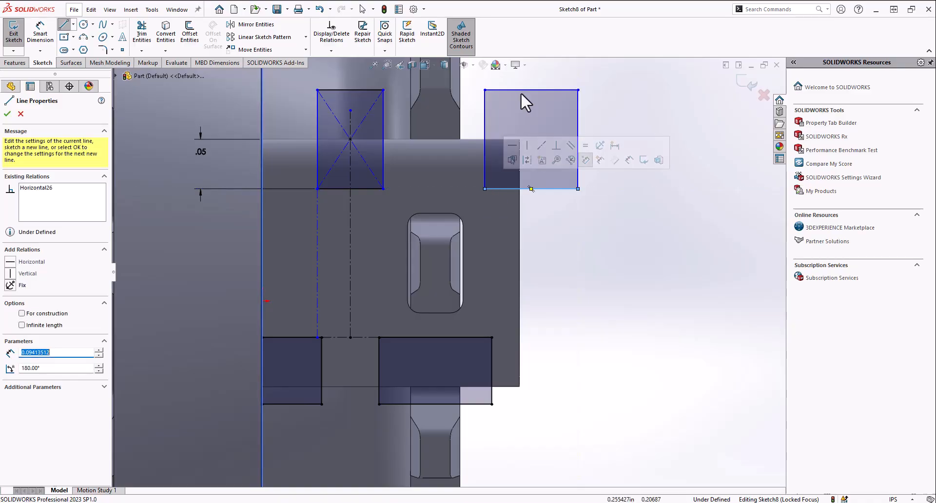
pyautogui.press('Escape')
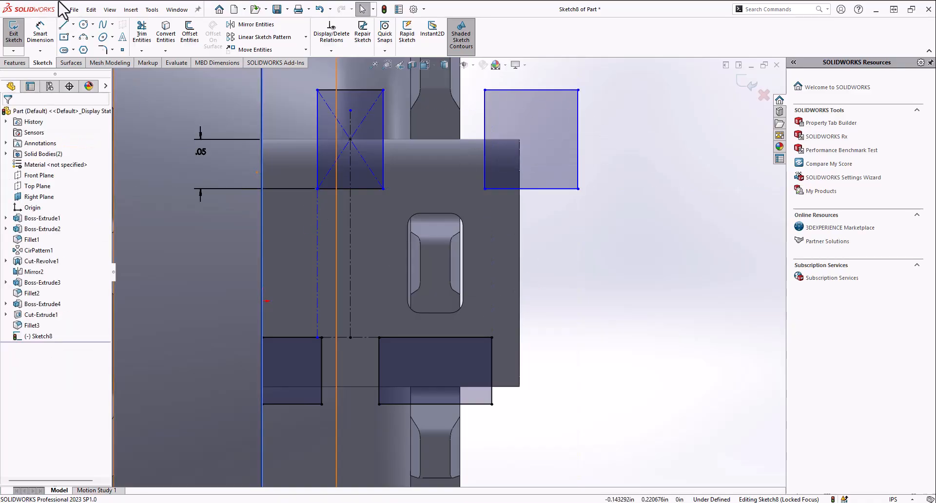
# Draw a vertical centerline about 0.15 in long from the new rectangle's lower-left corner to the wider lower rectangle's top side.
pyautogui.click(73, 24)
pyautogui.click(80, 47)
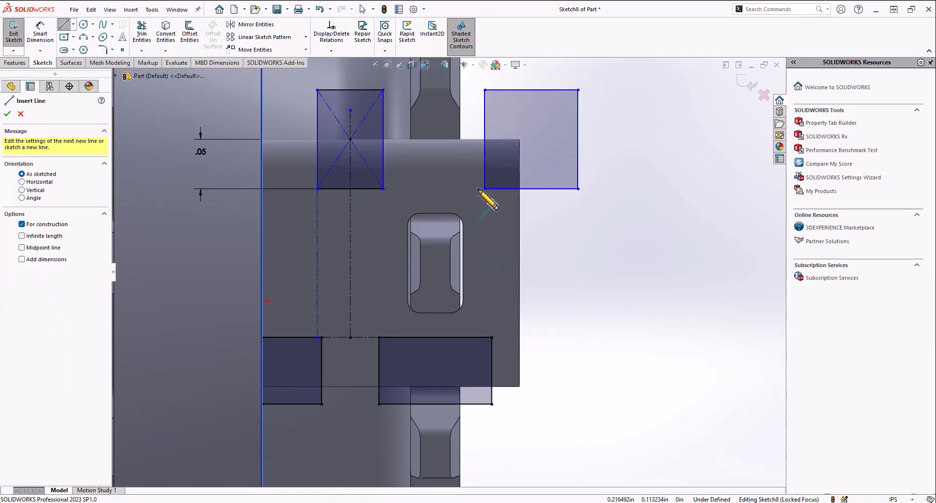
pyautogui.click(484, 189)
pyautogui.click(486, 338)
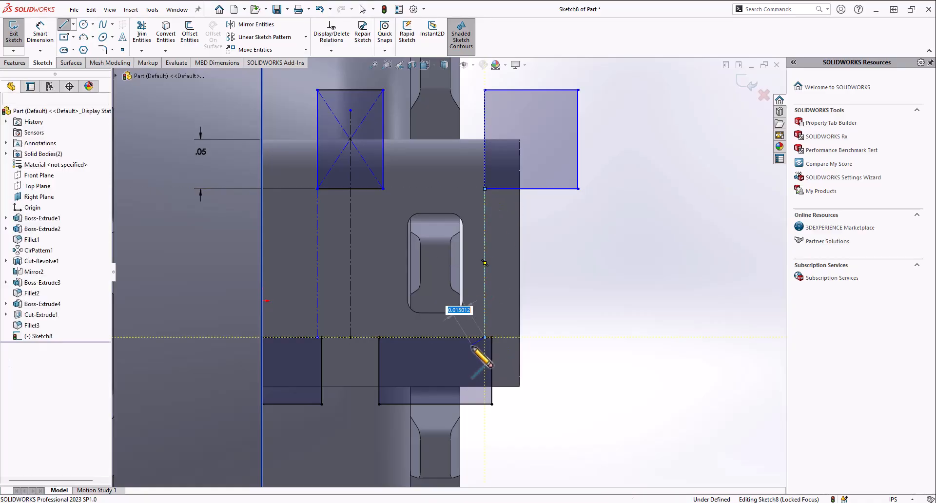
pyautogui.press('Escape')
pyautogui.scroll(-7, 485, 357)
pyautogui.click(483, 268)
pyautogui.scroll(5, 454, 318)
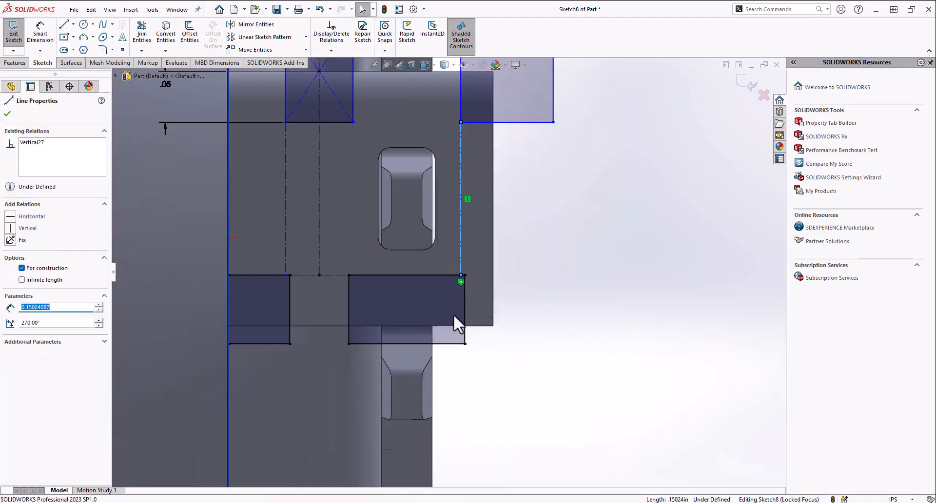
pyautogui.scroll(-3, 428, 208)
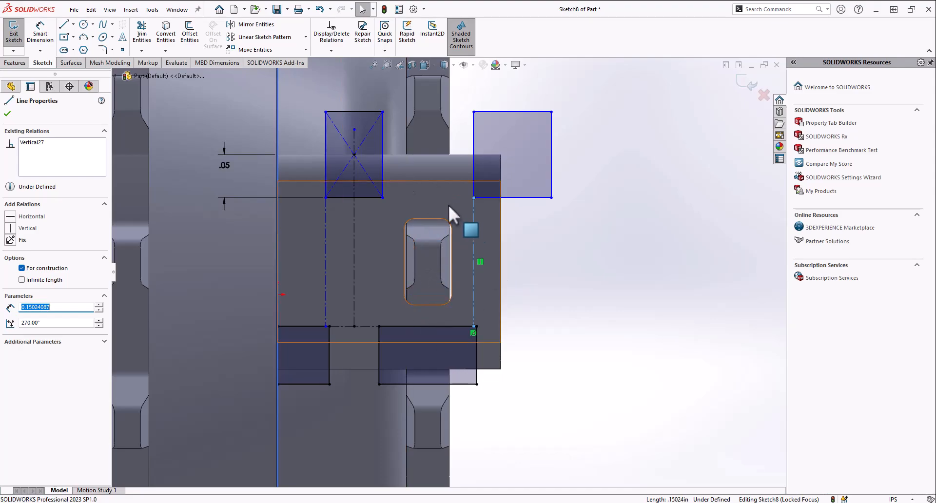
# Fix both vertical sides of the first upper rectangle and the left side of the upper-right rectangle.
pyautogui.click(325, 171)
pyautogui.keyDown('ctrl'); pyautogui.click(382, 174); pyautogui.keyUp('ctrl')
pyautogui.keyDown('ctrl'); pyautogui.click(472, 175); pyautogui.keyUp('ctrl')
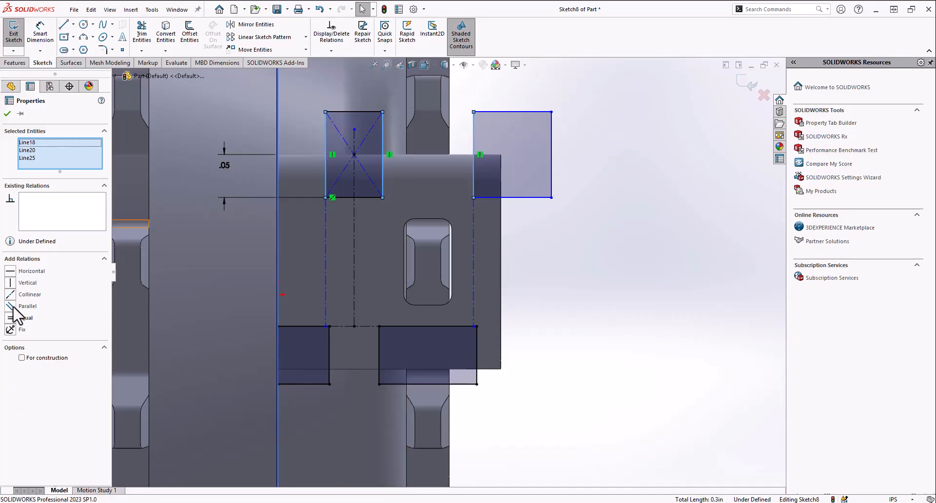
pyautogui.click(553, 203)
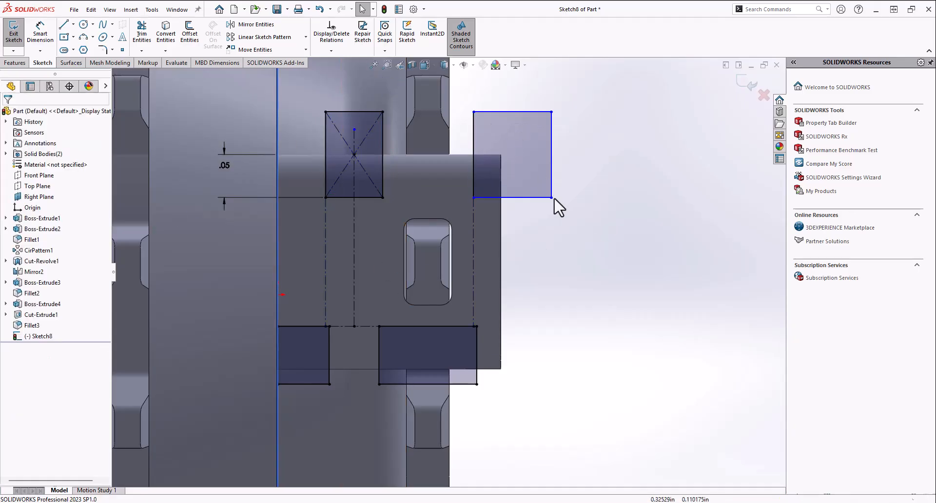
# Make the bottom sides of the two upper rectangles collinear and shrink the right one by moving its upper-right corner inward.
pyautogui.click(496, 198)
pyautogui.keyDown('ctrl'); pyautogui.click(358, 197); pyautogui.keyUp('ctrl')
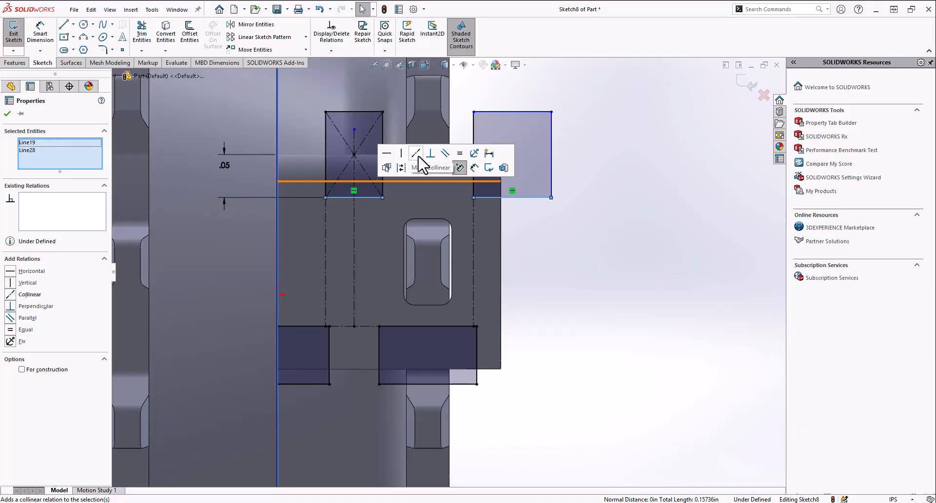
pyautogui.click(421, 164)
pyautogui.moveTo(551, 112); pyautogui.dragTo(541, 129)
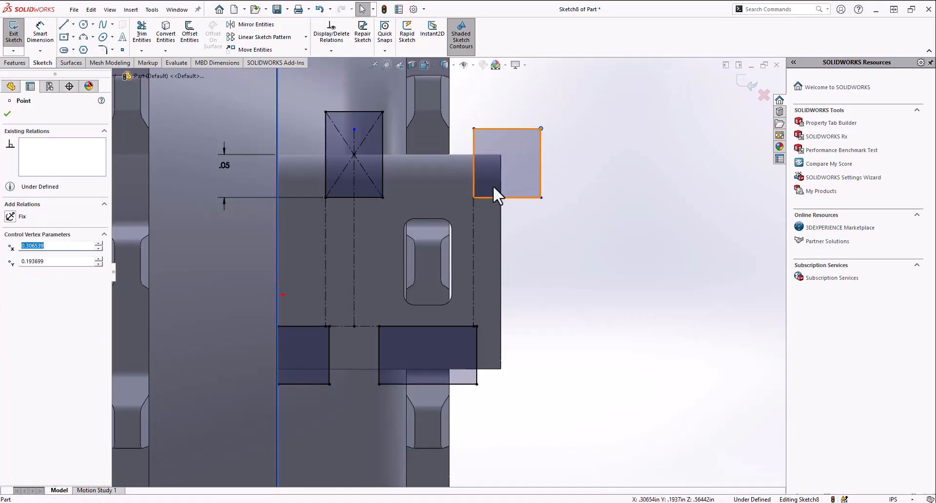
# Finish the sketch and cut-extrude its rectangles blind 0.26 in, limiting the feature scope to the chain link body.
pyautogui.click(14, 32)
pyautogui.click(148, 34)
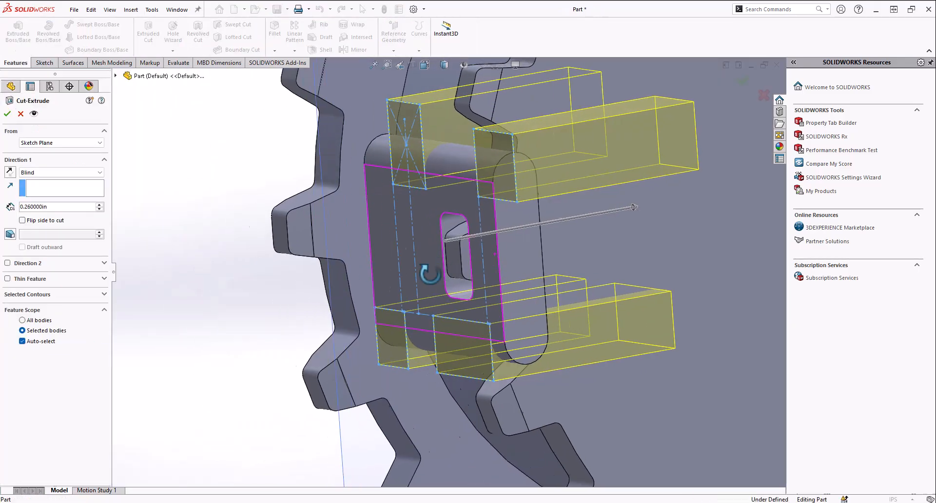
pyautogui.click(53, 341)
pyautogui.click(522, 227)
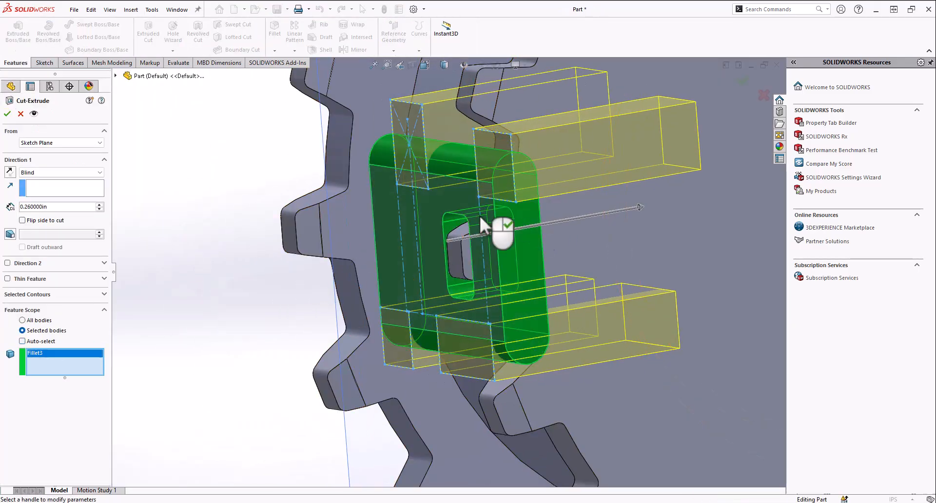
pyautogui.click(8, 114)
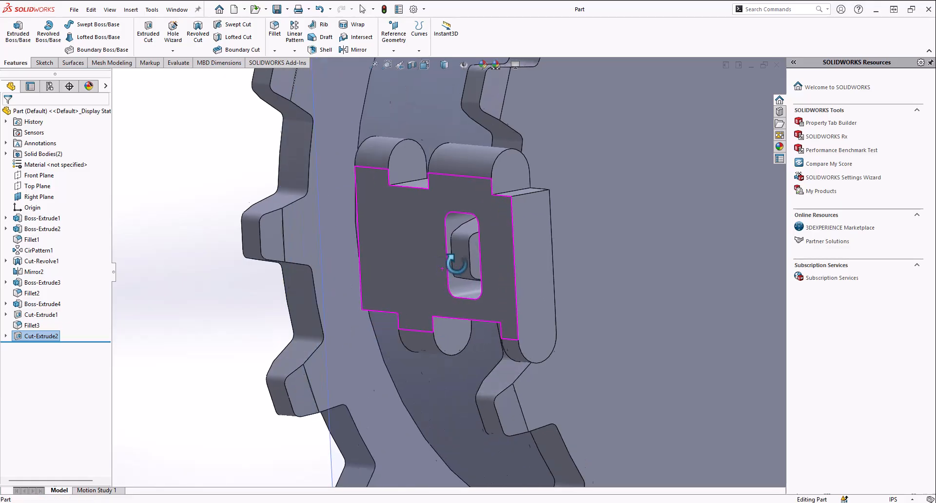
# Examine the notches cut into the link's upper and lower edges from several angles.
pyautogui.moveTo(495, 253); pyautogui.dragTo(476, 287, button='middle')
pyautogui.scroll(3, 476, 293)
pyautogui.scroll(-7, 449, 288)
pyautogui.moveTo(440, 261); pyautogui.dragTo(386, 160, button='middle')
pyautogui.scroll(-6, 363, 192)
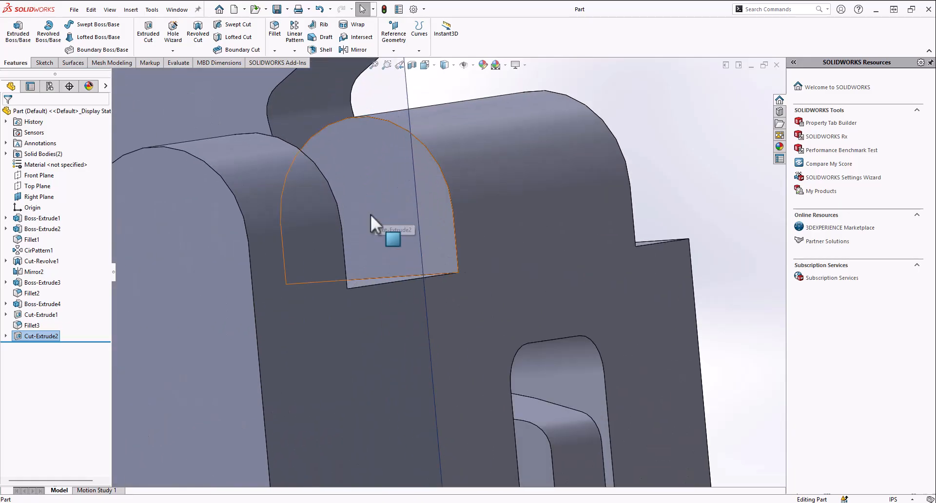
pyautogui.scroll(5, 444, 272)
pyautogui.scroll(-3, 413, 189)
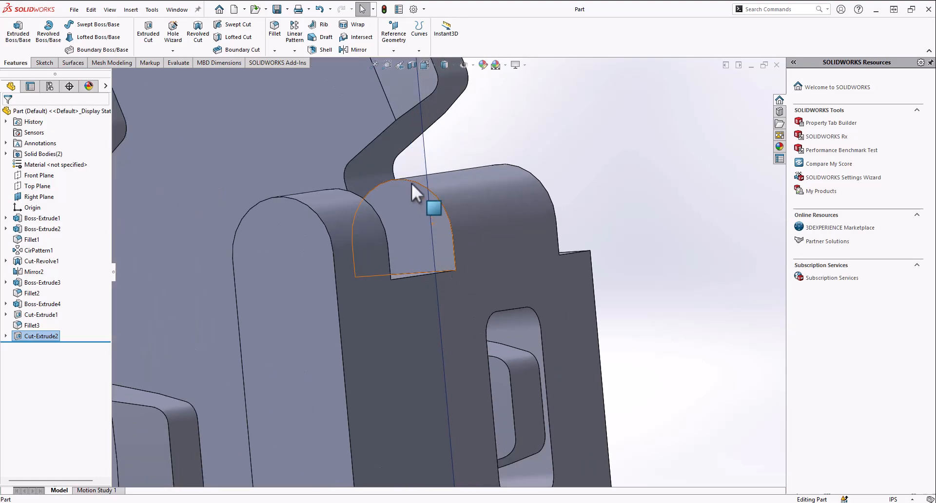
pyautogui.scroll(5, 446, 244)
pyautogui.scroll(-6, 454, 244)
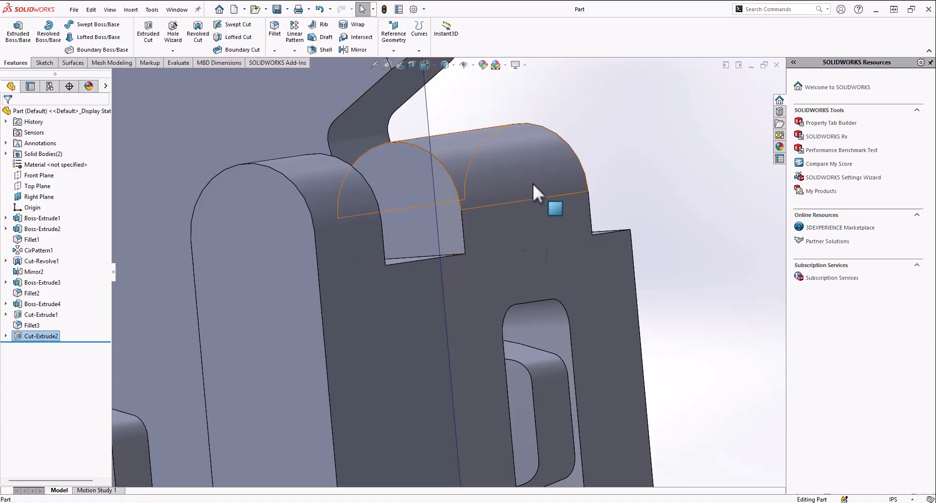
# Reopen the sketch of the notch cut for editing.
pyautogui.click(6, 337)
pyautogui.click(55, 347)
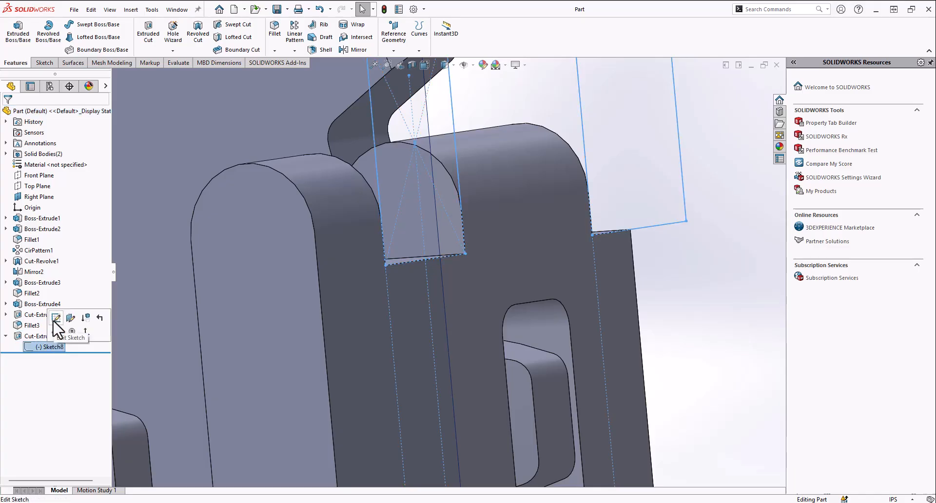
pyautogui.click(55, 319)
pyautogui.scroll(5, 361, 331)
# Inspect the sketched notch rectangles against the link and check the relations on the narrower lower rectangle's top and left sides.
pyautogui.doubleClick(484, 302)
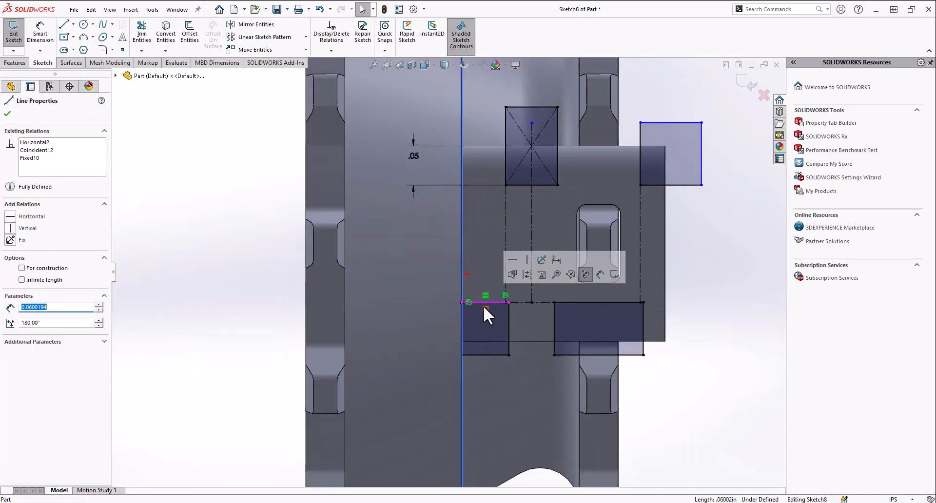
pyautogui.scroll(-3, 514, 302)
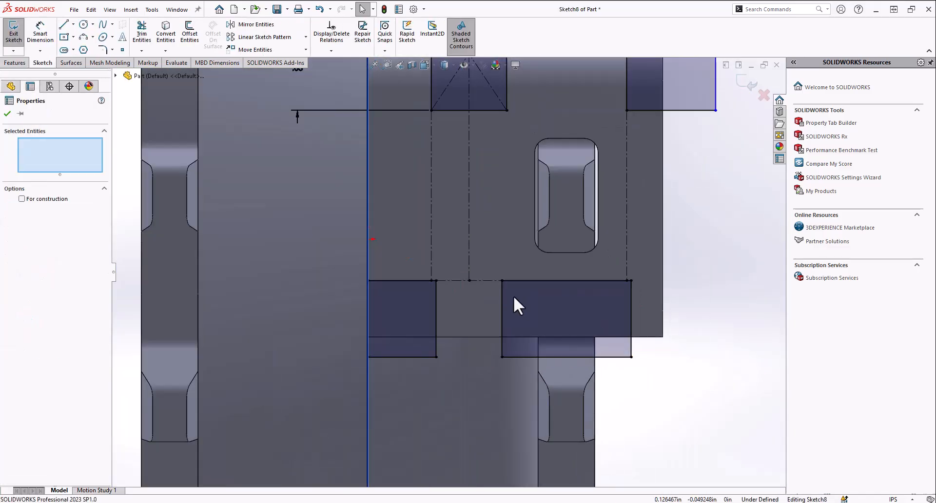
pyautogui.scroll(3, 513, 295)
pyautogui.moveTo(502, 299); pyautogui.dragTo(473, 266, button='middle')
pyautogui.scroll(-5, 454, 146)
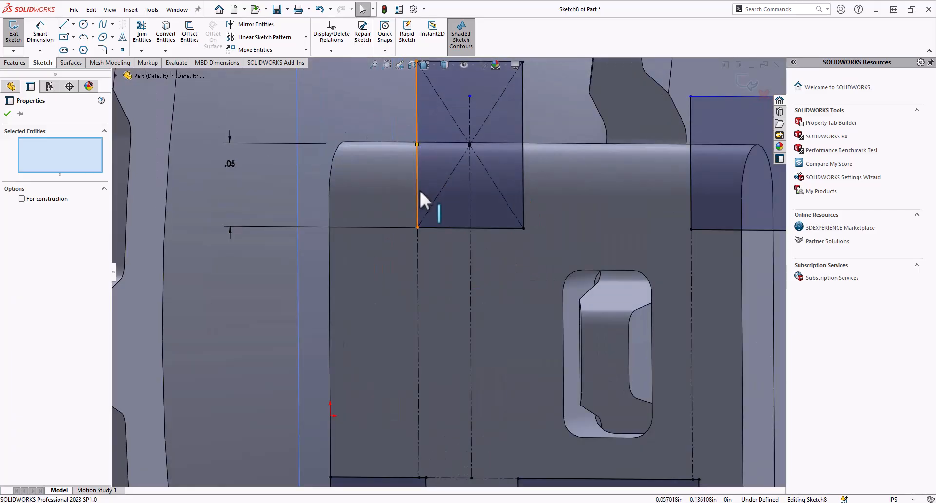
pyautogui.scroll(5, 420, 198)
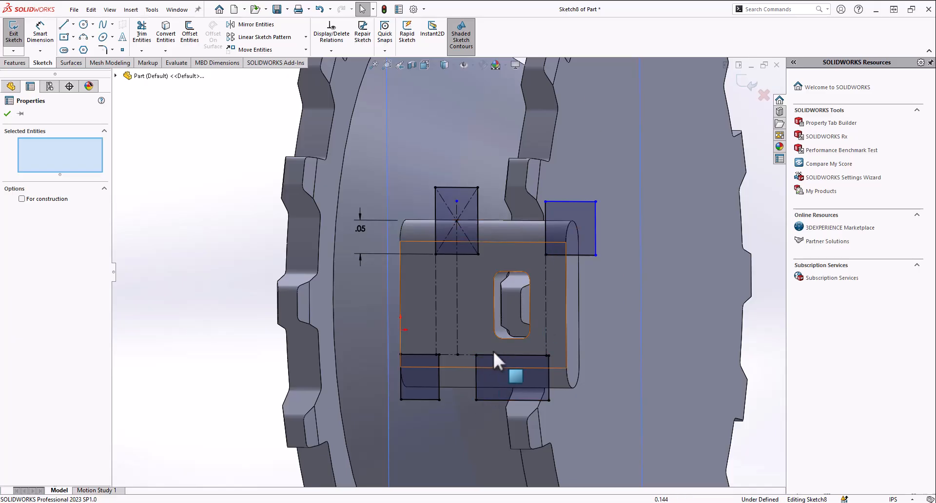
pyautogui.scroll(-1, 490, 382)
pyautogui.scroll(-2, 489, 380)
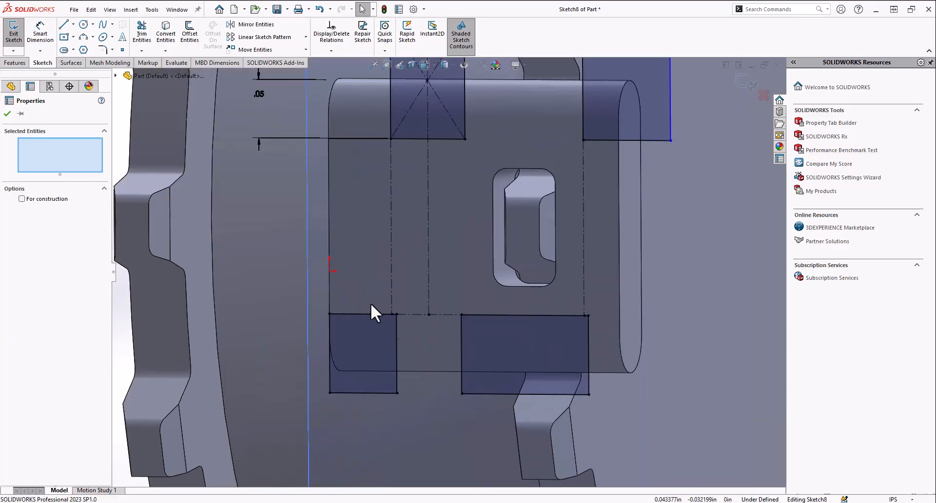
pyautogui.click(361, 314)
pyautogui.click(329, 321)
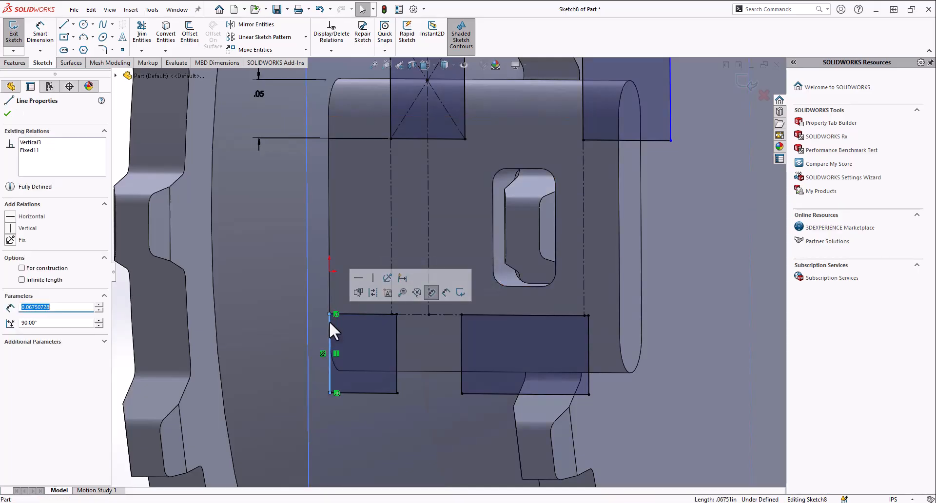
# Remove the horizontal relation from the narrower lower rectangle's top line.
pyautogui.click(327, 311)
pyautogui.click(346, 313)
pyautogui.press('Escape')
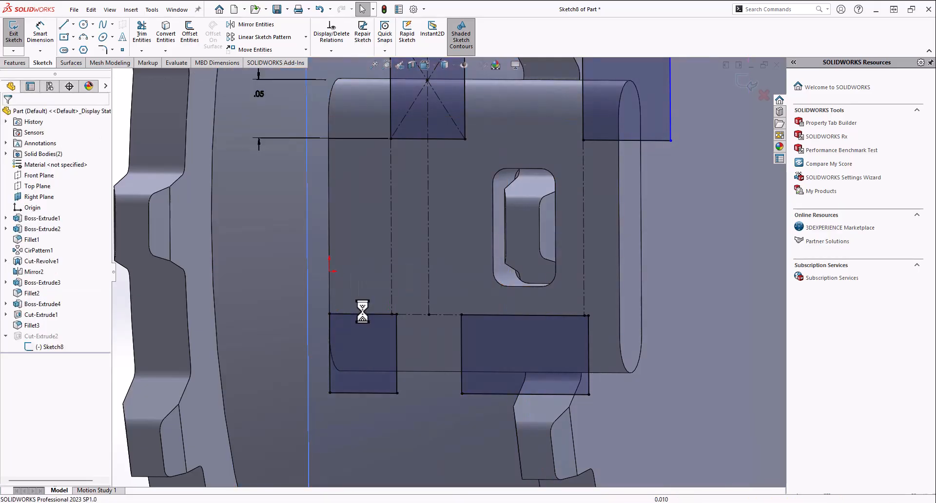
pyautogui.click(392, 314)
pyautogui.click(385, 314)
pyautogui.press('Escape')
pyautogui.click(382, 314)
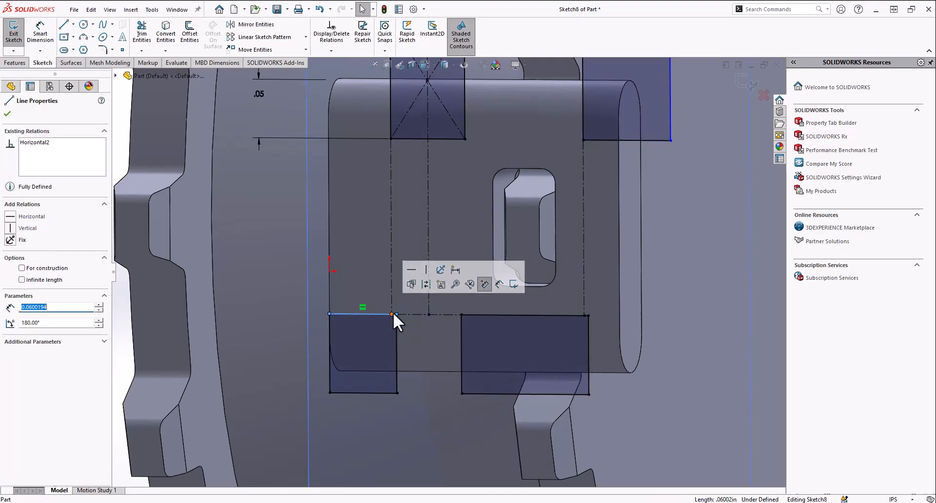
pyautogui.press('Escape')
pyautogui.moveTo(373, 314)
pyautogui.mouseDown()
pyautogui.moveTo(371, 288)
pyautogui.moveTo(383, 319)
pyautogui.mouseUp()
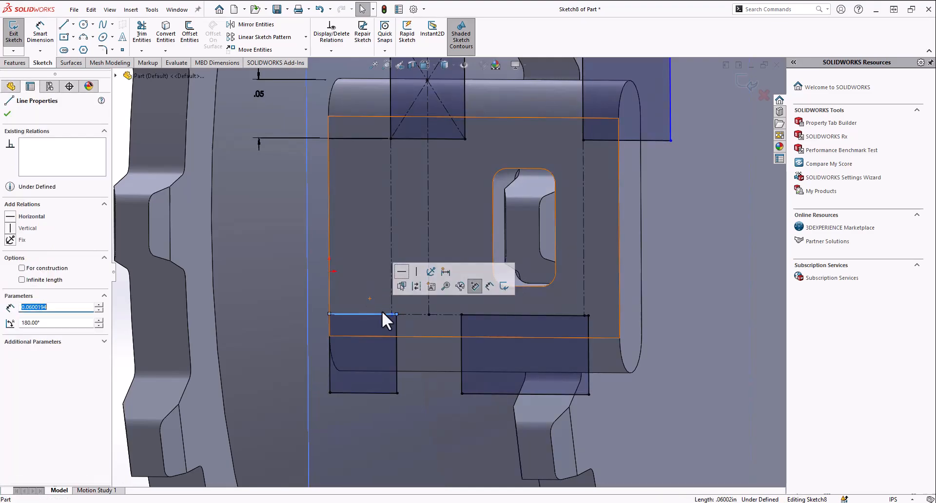
# Trim away the narrower lower rectangle's top line up to its corner with the construction line.
pyautogui.click(397, 314)
pyautogui.scroll(-5, 406, 287)
pyautogui.scroll(-5, 390, 275)
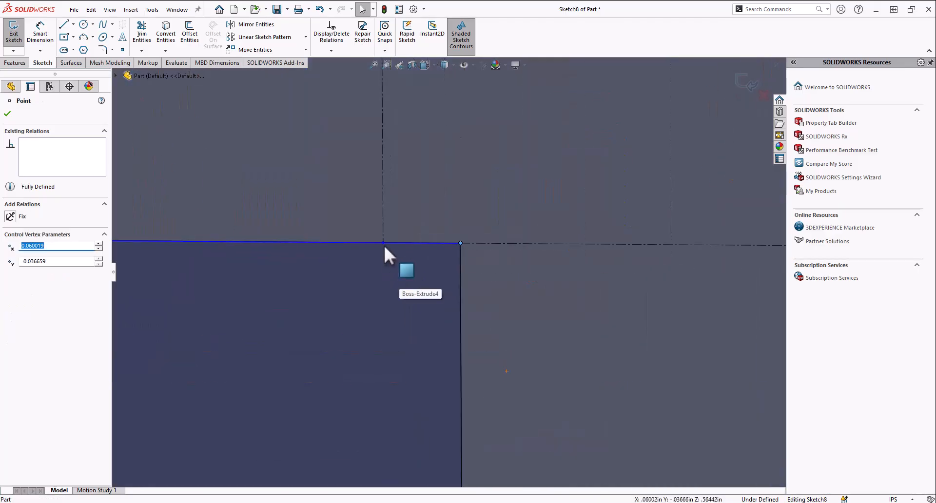
pyautogui.click(390, 241)
pyautogui.click(142, 32)
pyautogui.moveTo(383, 317)
pyautogui.mouseDown()
pyautogui.moveTo(400, 244)
pyautogui.moveTo(373, 258)
pyautogui.mouseUp()
pyautogui.scroll(10, 422, 283)
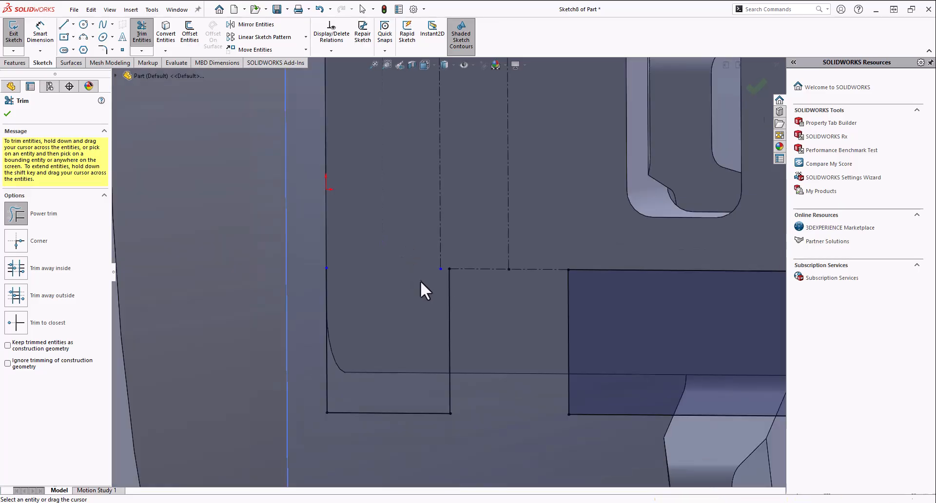
# Close the narrower lower rectangle with three new lines, raising its top edge about 0.015 in above the original corners.
pyautogui.click(63, 25)
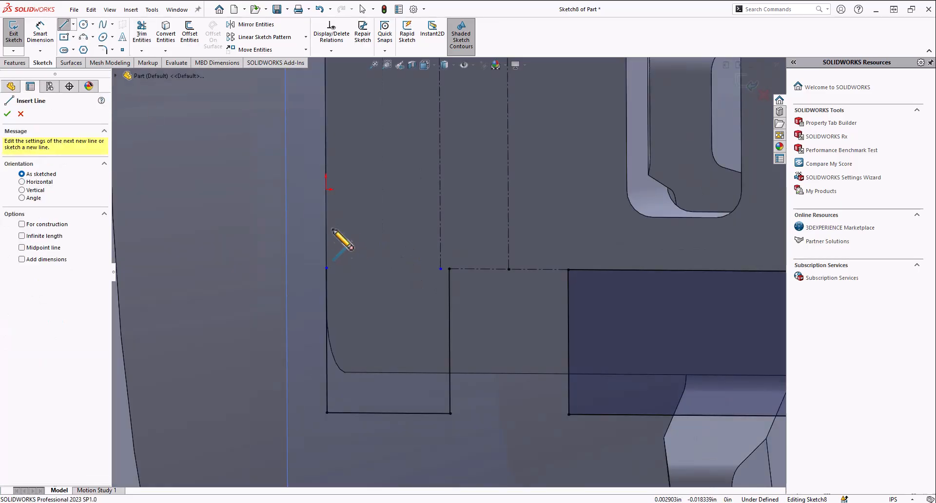
pyautogui.click(326, 268)
pyautogui.click(327, 236)
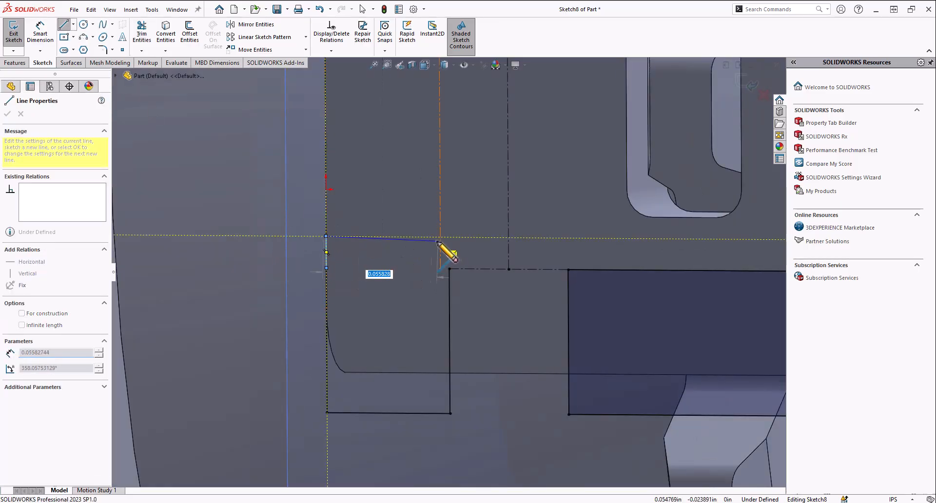
pyautogui.click(449, 238)
pyautogui.click(449, 267)
pyautogui.press('Escape')
# Replace the wider lower rectangle's top line with three connected lines that raise its top edge about 0.015 in.
pyautogui.scroll(-5, 447, 270)
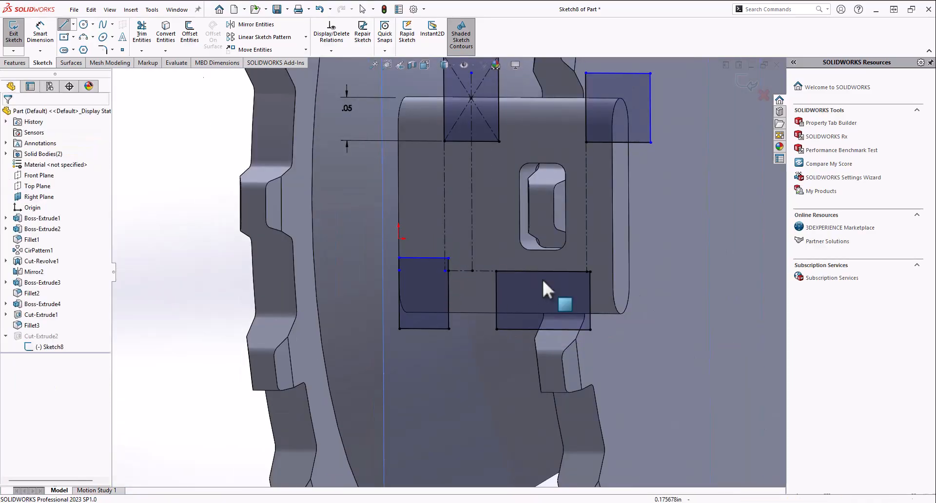
pyautogui.click(537, 272)
pyautogui.press('Delete')
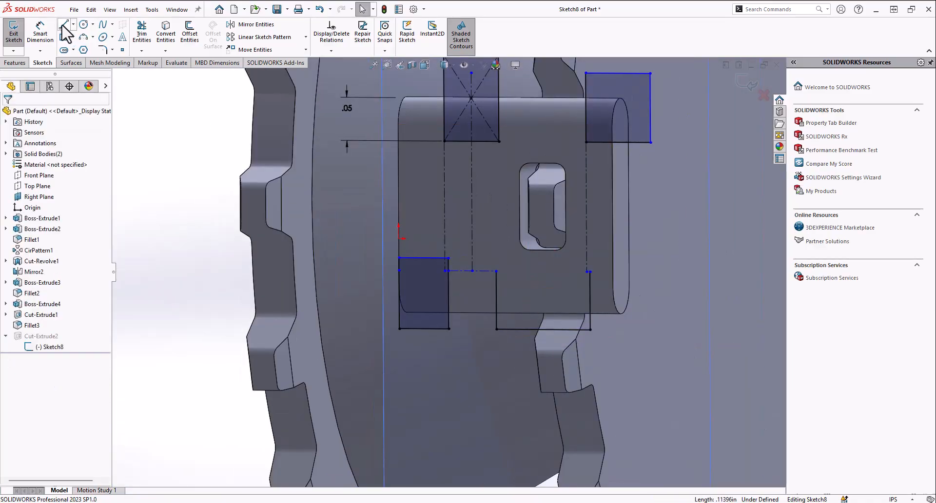
pyautogui.click(64, 25)
pyautogui.scroll(3, 484, 281)
pyautogui.click(495, 271)
pyautogui.click(506, 241)
pyautogui.click(670, 243)
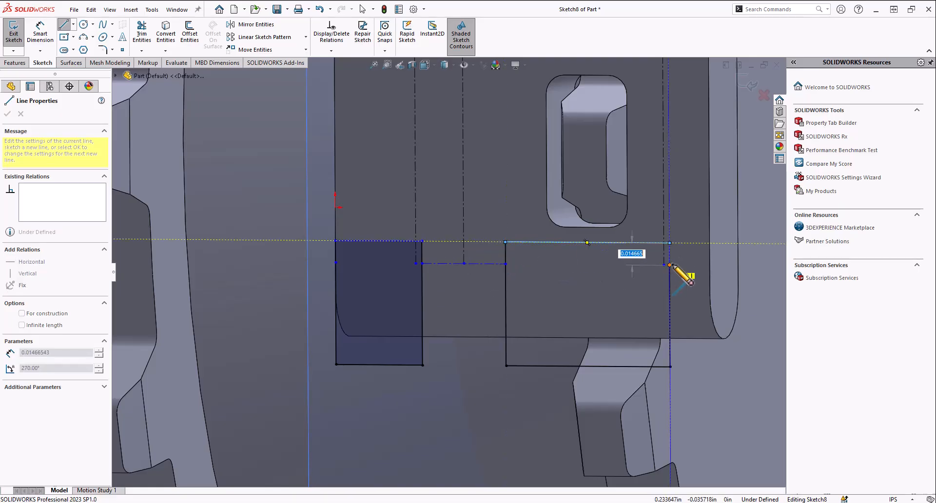
pyautogui.click(669, 264)
# Examine the raised lower rectangles against the link's rounded lower edge from an angle and from the front.
pyautogui.click(433, 63)
pyautogui.click(351, 331)
pyautogui.scroll(-8, 457, 297)
pyautogui.scroll(-2, 449, 271)
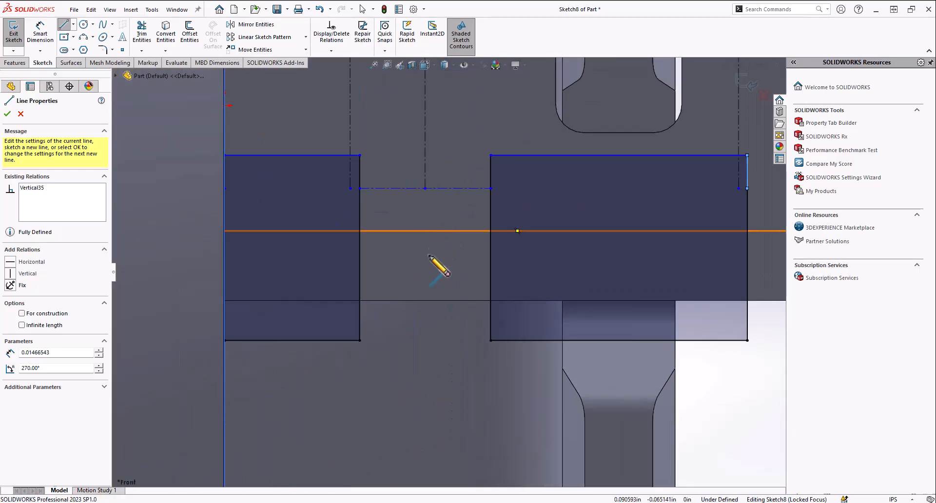
pyautogui.moveTo(443, 246); pyautogui.dragTo(378, 250, button='middle')
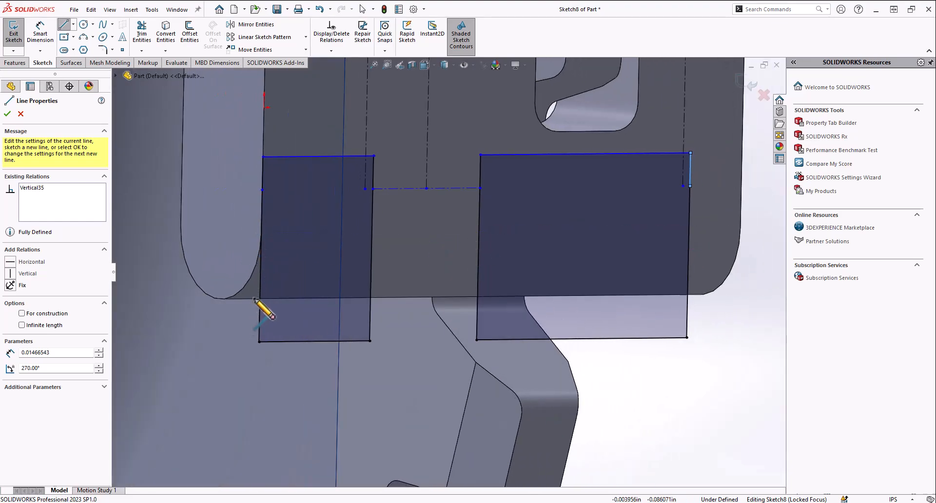
pyautogui.click(429, 233)
pyautogui.press('Escape')
pyautogui.scroll(1, 431, 244)
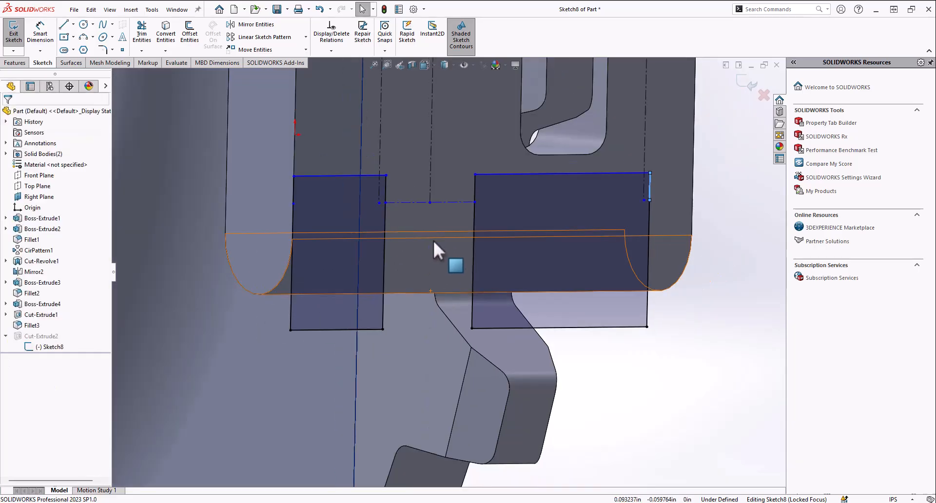
pyautogui.moveTo(432, 239); pyautogui.dragTo(447, 233, button='middle')
pyautogui.click(423, 66)
pyautogui.click(418, 331)
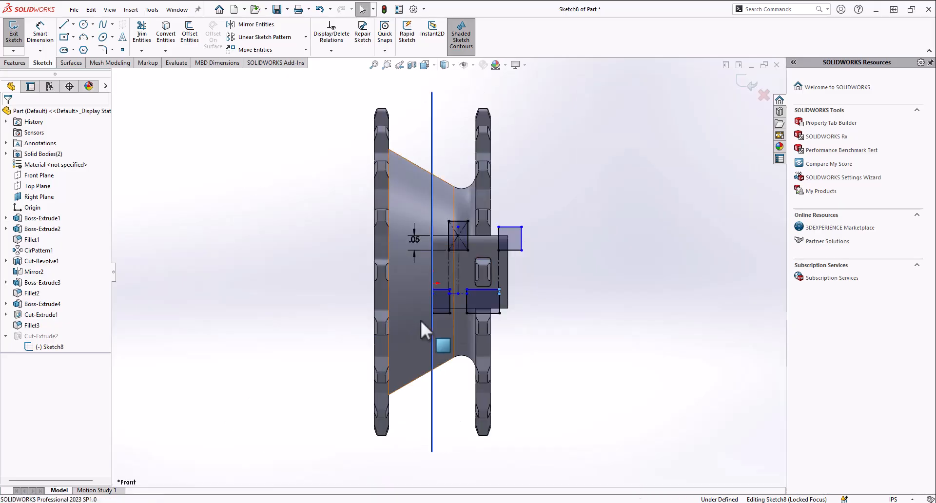
pyautogui.scroll(-6, 416, 329)
pyautogui.click(73, 24)
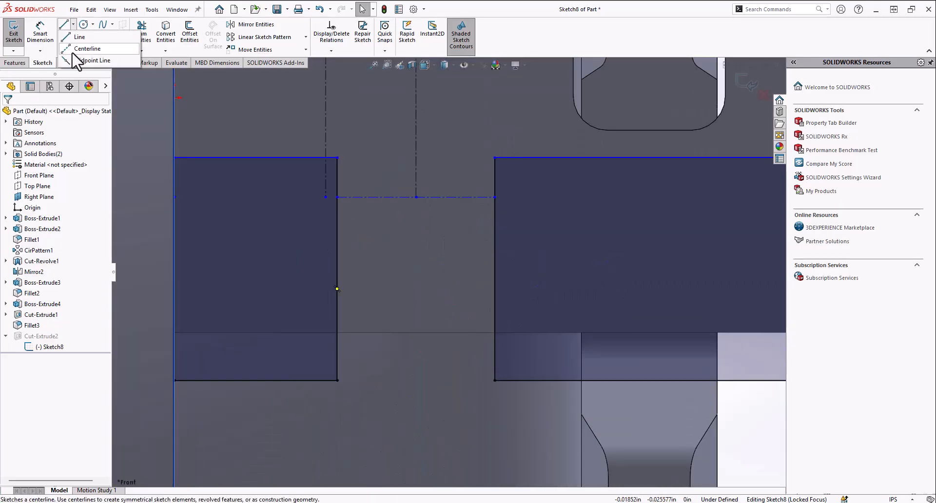
pyautogui.click(86, 59)
pyautogui.scroll(3, 656, 261)
pyautogui.click(640, 259)
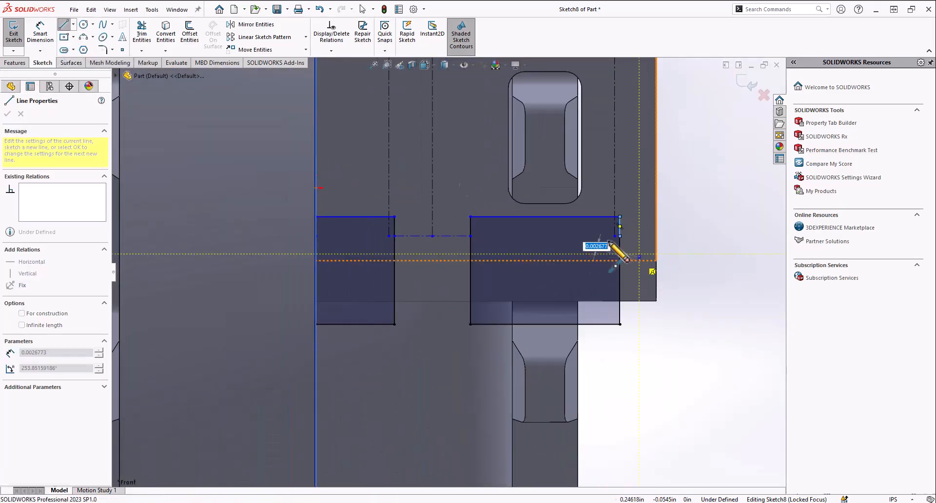
pyautogui.press('Escape')
# Sketch a vertical midpoint line about 0.064 in long beside the wider lower rectangle, centred on the edge where the link's rounding begins.
pyautogui.click(74, 24)
pyautogui.click(85, 59)
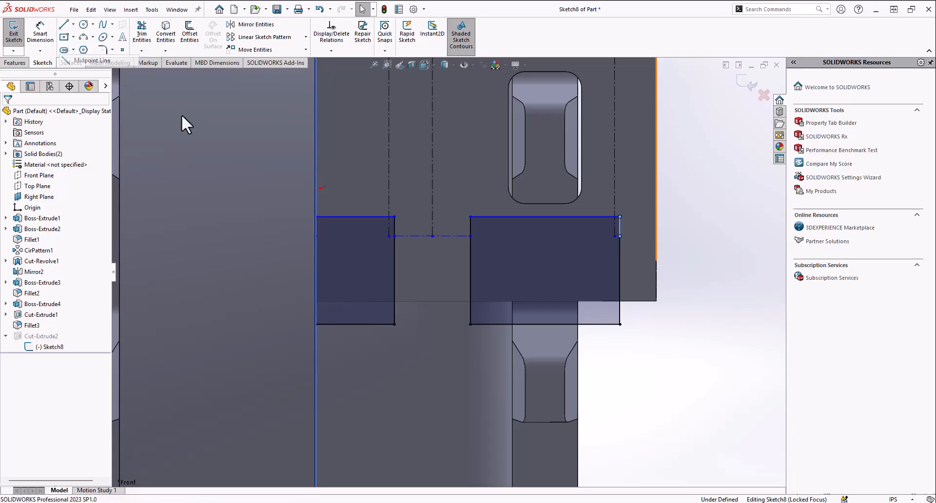
pyautogui.click(641, 261)
pyautogui.scroll(5, 635, 305)
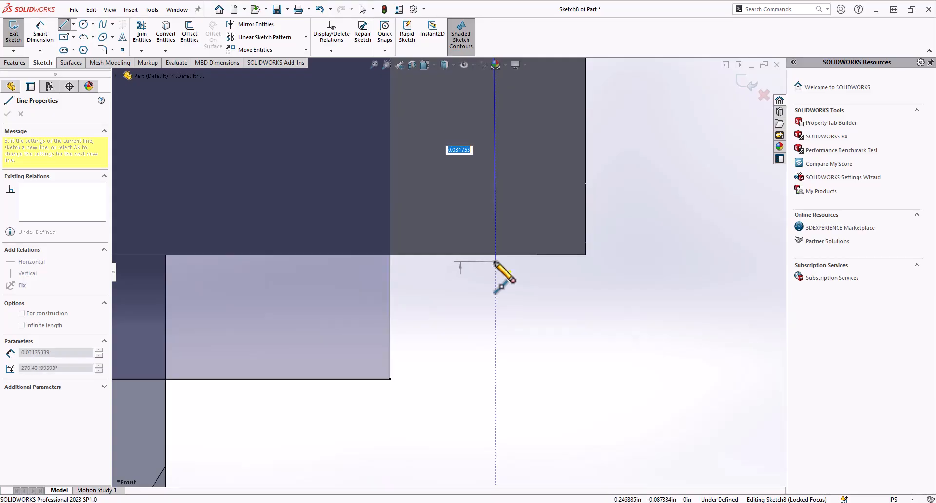
pyautogui.click(496, 262)
pyautogui.press('Escape')
pyautogui.scroll(-4, 500, 263)
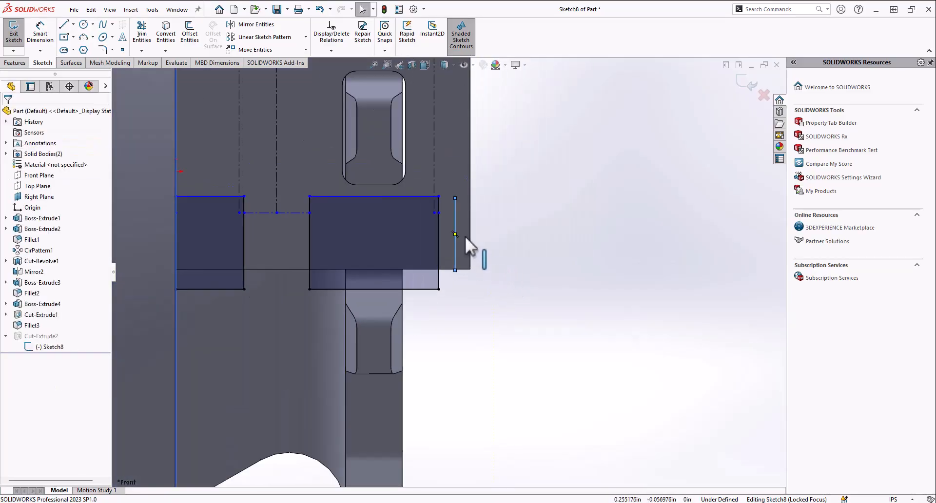
# Convert the midpoint line to construction geometry and fix its midpoint and lower endpoint.
pyautogui.scroll(5, 463, 271)
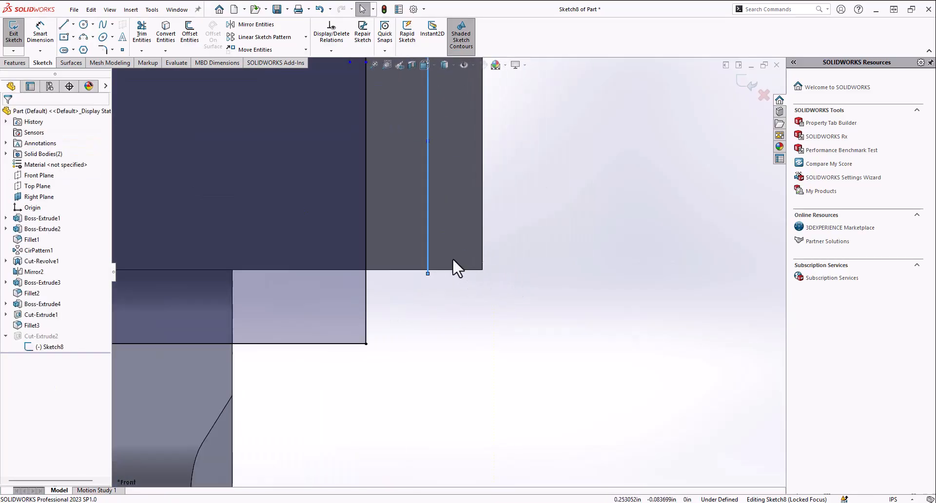
pyautogui.rightClick(430, 242)
pyautogui.click(425, 287)
pyautogui.click(429, 142)
pyautogui.keyDown('ctrl'); pyautogui.click(428, 141); pyautogui.keyUp('ctrl')
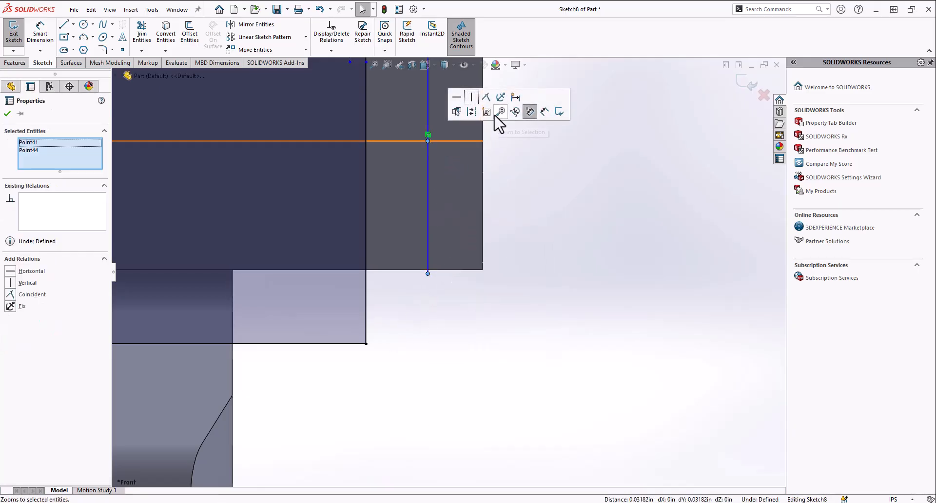
pyautogui.click(429, 179)
pyautogui.click(474, 152)
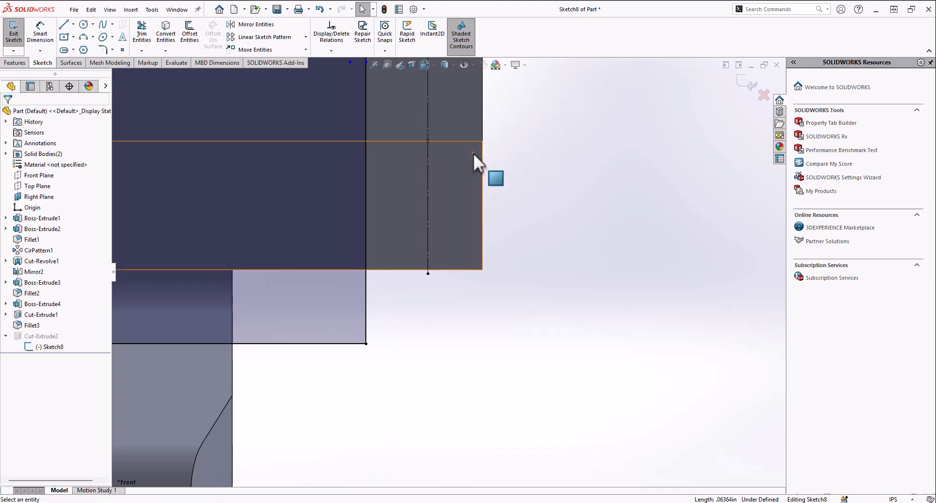
pyautogui.click(480, 311)
# Make the wider lower rectangle's top line coincident with the upper endpoint of the vertical construction line.
pyautogui.scroll(5, 488, 322)
pyautogui.scroll(-3, 434, 186)
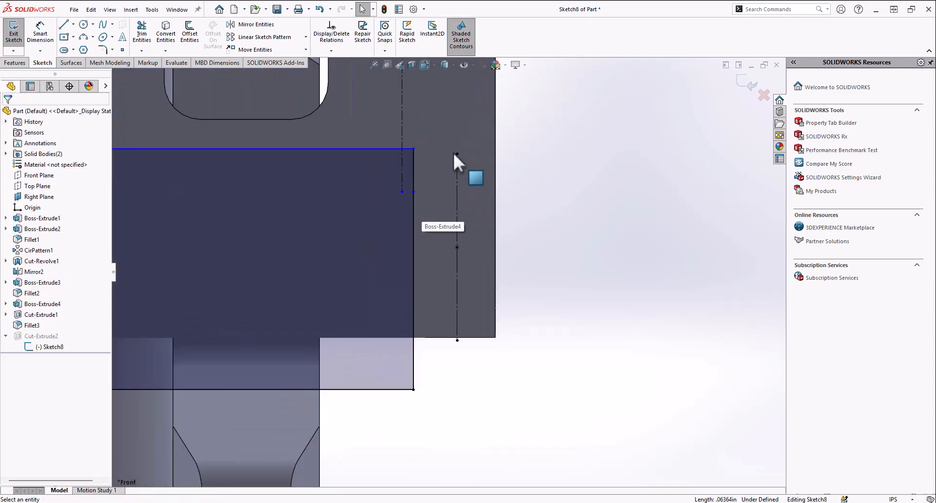
pyautogui.click(403, 154)
pyautogui.click(581, 223)
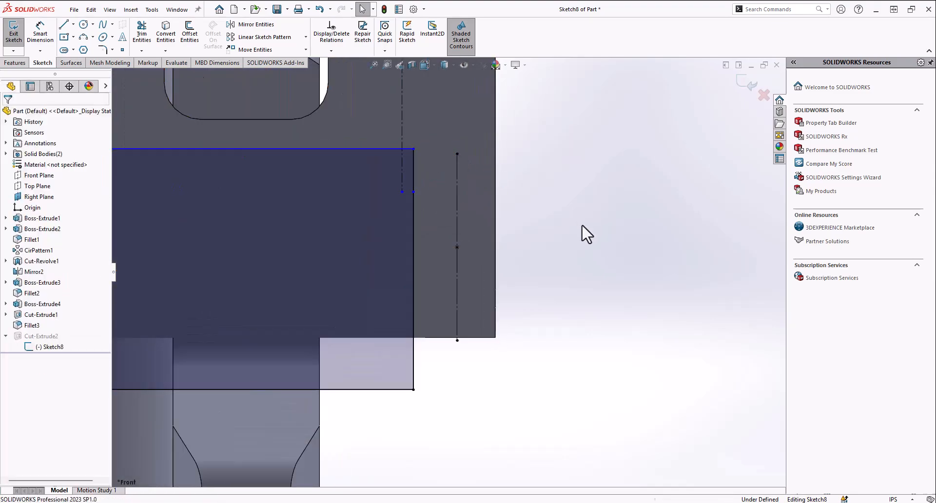
pyautogui.click(382, 148)
pyautogui.keyDown('ctrl'); pyautogui.click(457, 153); pyautogui.keyUp('ctrl')
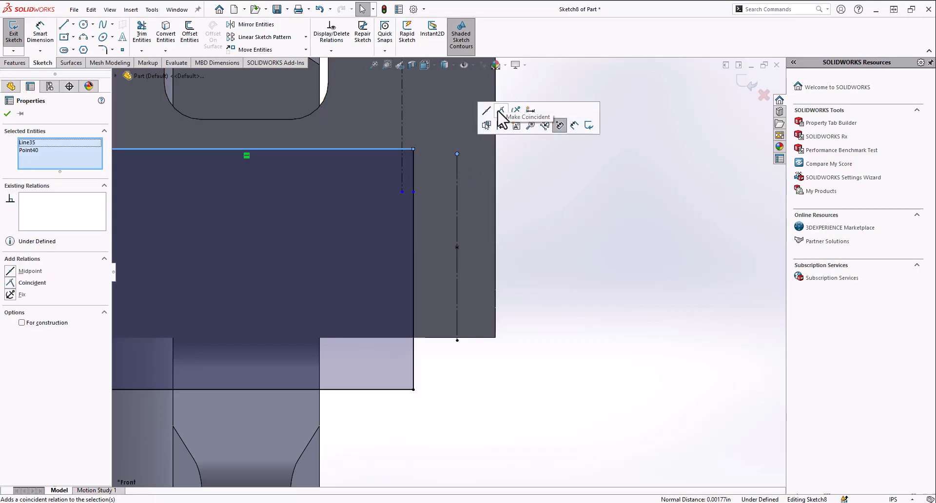
pyautogui.click(500, 110)
# Make the top lines of the two lower rectangles collinear.
pyautogui.scroll(4, 530, 274)
pyautogui.click(279, 238)
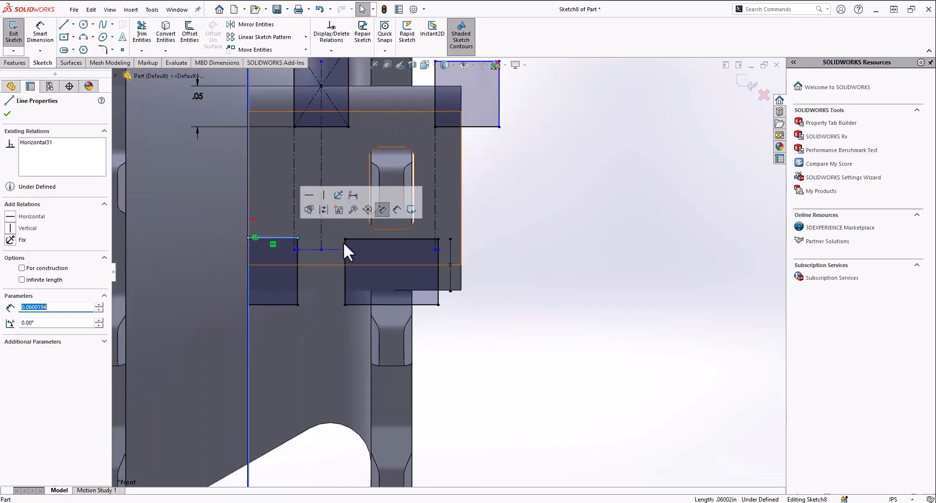
pyautogui.keyDown('ctrl'); pyautogui.click(362, 239); pyautogui.keyUp('ctrl')
pyautogui.click(414, 197)
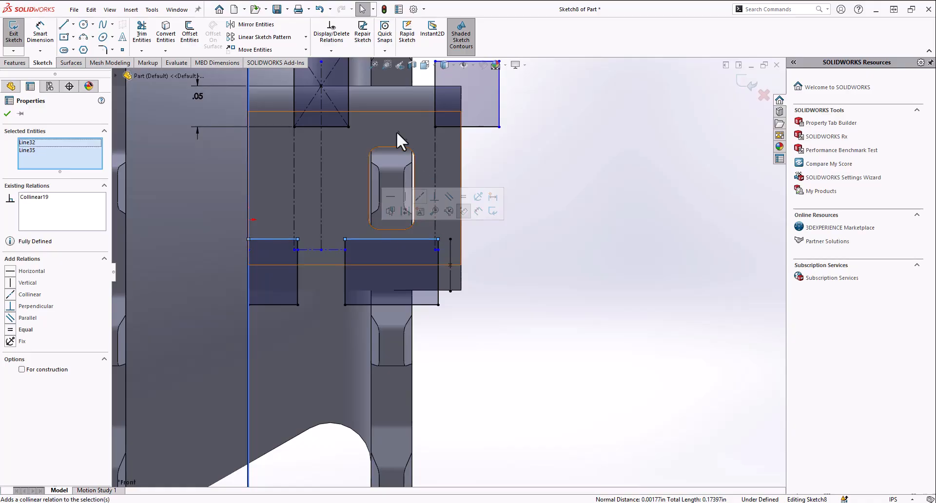
pyautogui.click(503, 263)
# Sketch a centerline outward from the narrower lower rectangle's upper outer corner and down to the level of the link's lower edge.
pyautogui.scroll(-2, 341, 204)
pyautogui.scroll(3, 326, 106)
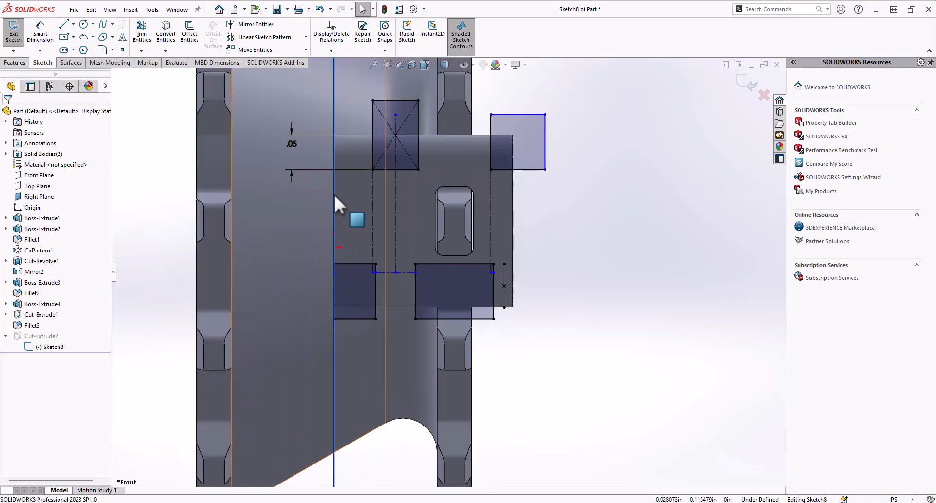
pyautogui.scroll(-1, 406, 307)
pyautogui.scroll(-3, 407, 307)
pyautogui.click(65, 26)
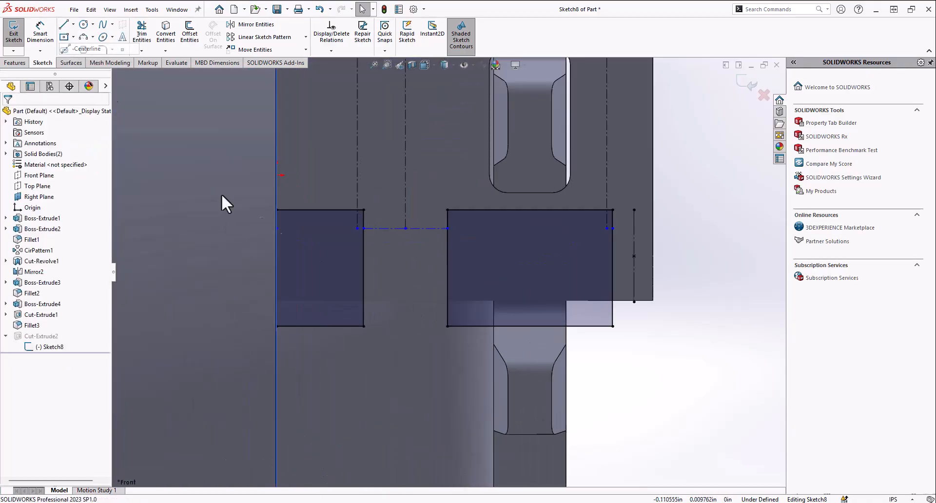
pyautogui.click(236, 210)
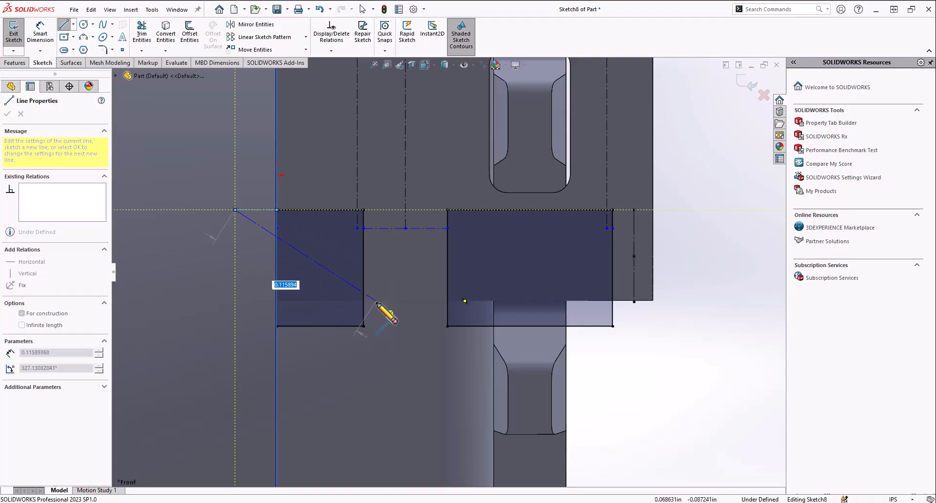
pyautogui.click(235, 301)
pyautogui.press('Escape')
# Fix both endpoints of the new vertical centerline beside the narrower lower rectangle.
pyautogui.click(235, 301)
pyautogui.keyDown('ctrl'); pyautogui.click(235, 210); pyautogui.keyUp('ctrl')
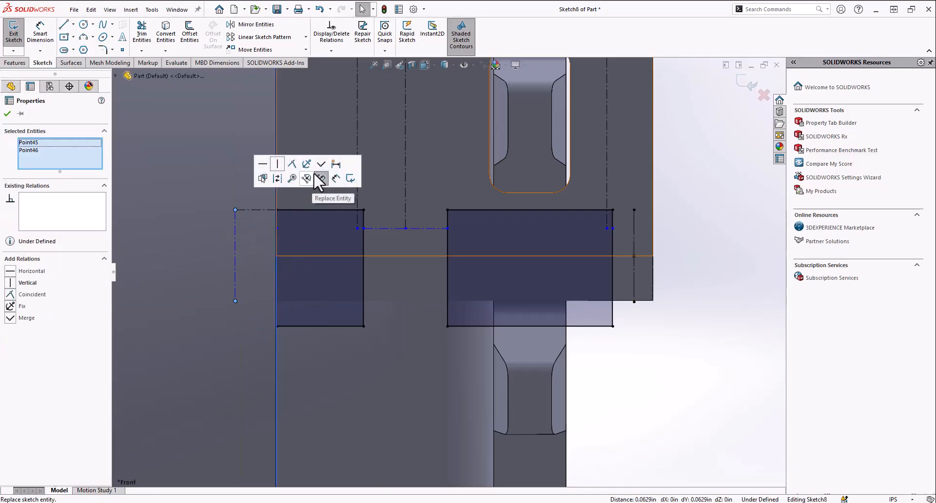
pyautogui.click(311, 163)
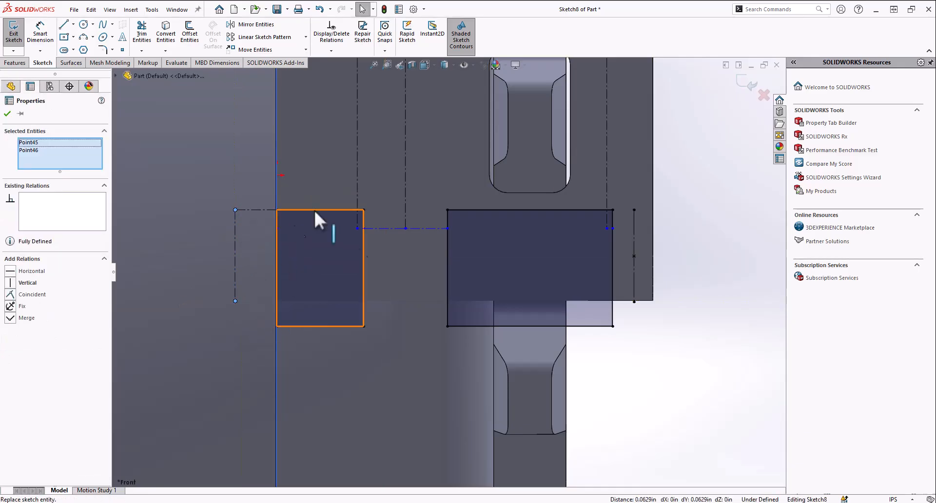
# Delete the 0.05 in depth dimension of the upper rectangle.
pyautogui.scroll(4, 391, 302)
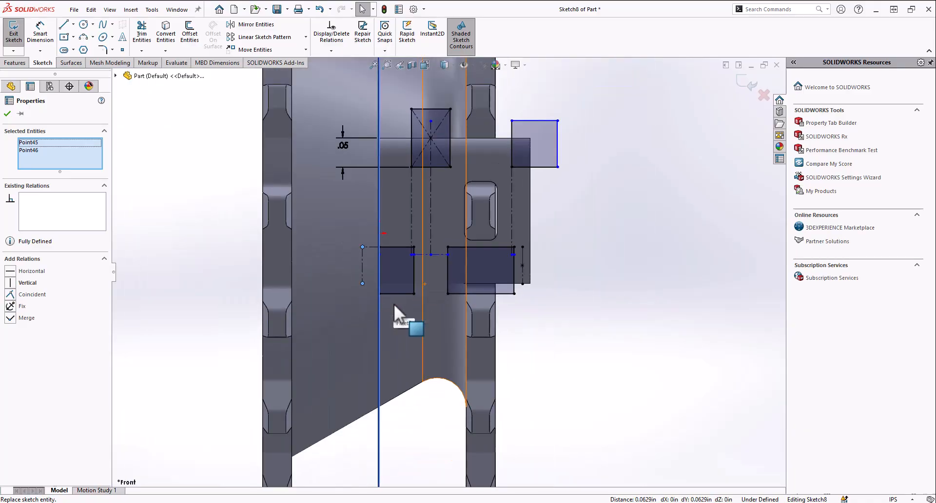
pyautogui.scroll(-4, 394, 303)
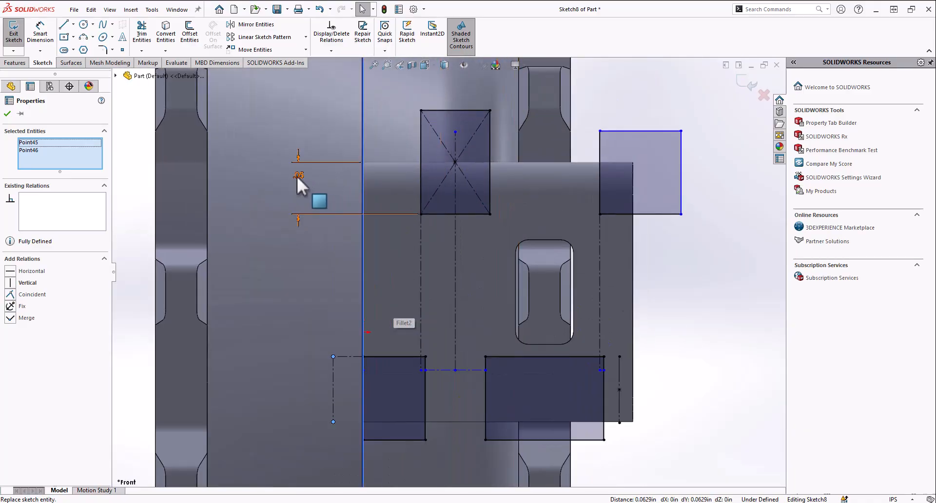
pyautogui.click(297, 176)
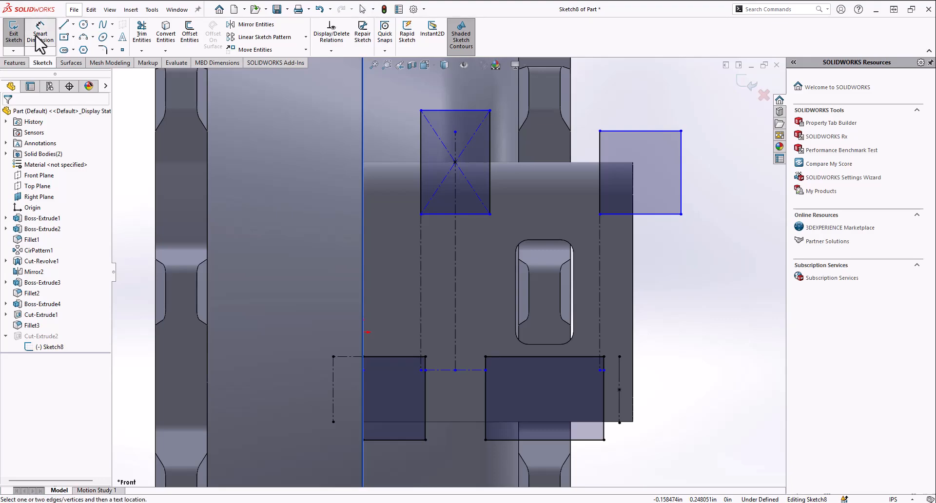
# Sketch a vertical centerline outside the link beside the upper rectangle, ending level with the link's upper edge.
pyautogui.click(73, 24)
pyautogui.click(82, 51)
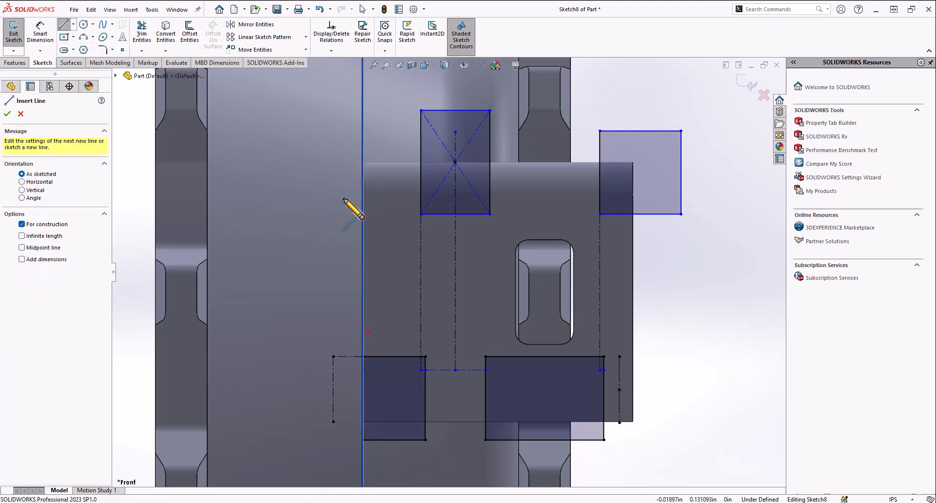
pyautogui.click(342, 215)
pyautogui.click(342, 163)
pyautogui.press('Escape')
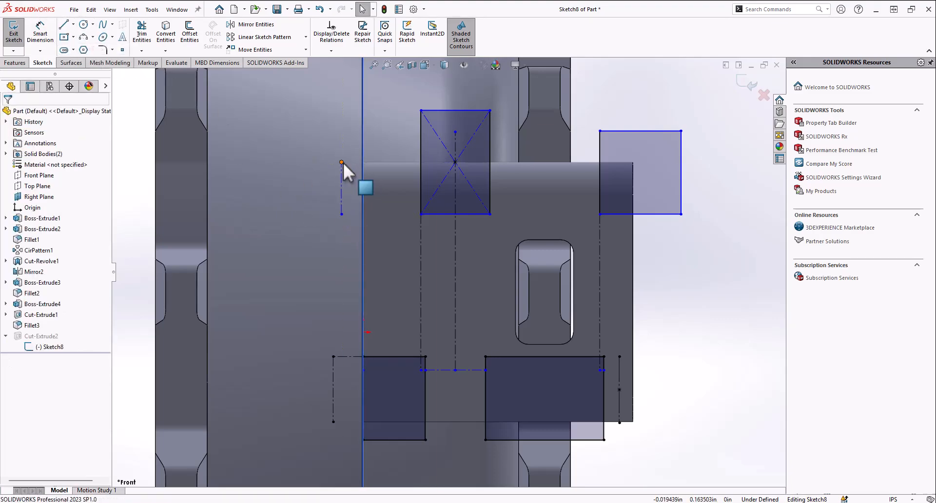
# Make the new upper vertical centerline equal in length to the vertical centerline beside the narrower lower rectangle.
pyautogui.click(342, 163)
pyautogui.click(341, 204)
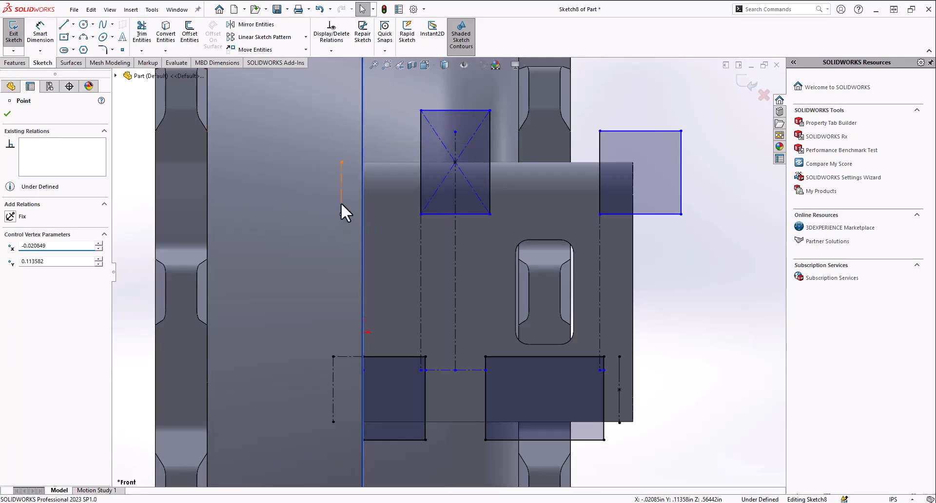
pyautogui.keyDown('ctrl'); pyautogui.click(333, 385); pyautogui.keyUp('ctrl')
pyautogui.click(427, 337)
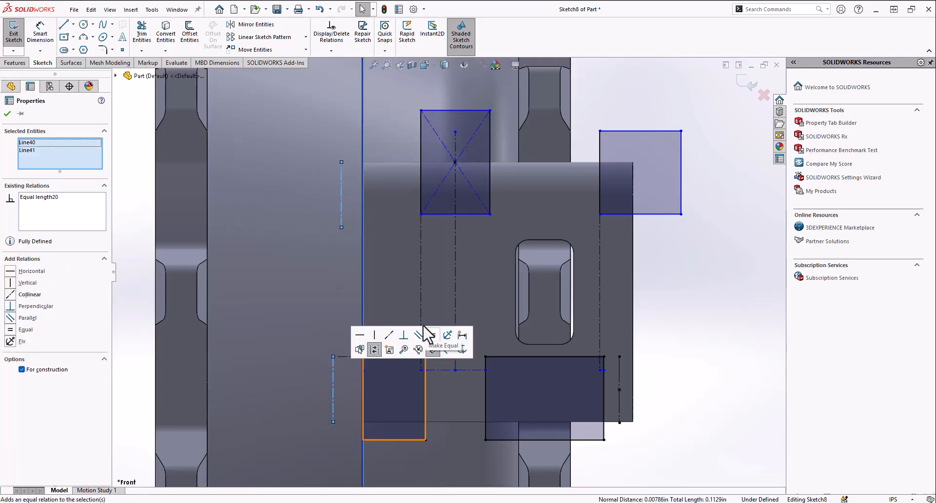
# Make the upper centerline's lower endpoint coincident with the centre upper rectangle's bottom line, and exit the sketch to rebuild the cut.
pyautogui.click(342, 228)
pyautogui.keyDown('ctrl'); pyautogui.click(451, 214); pyautogui.keyUp('ctrl')
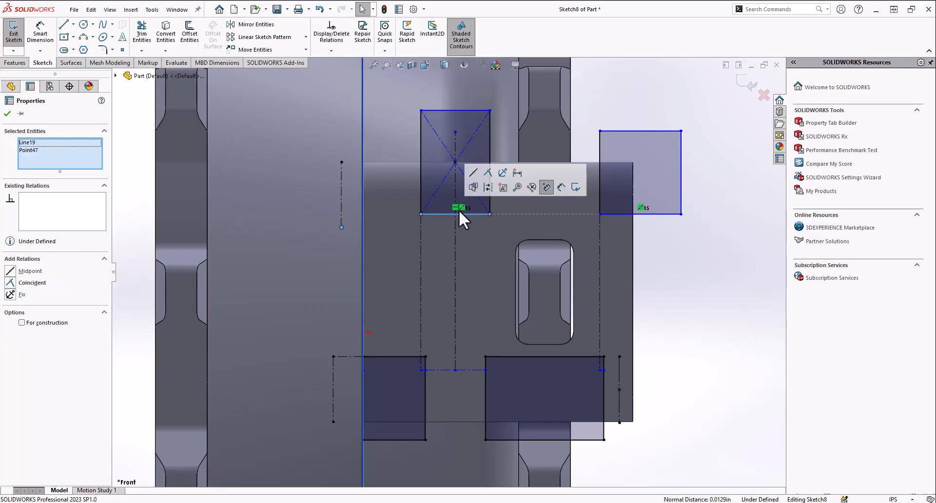
pyautogui.click(492, 175)
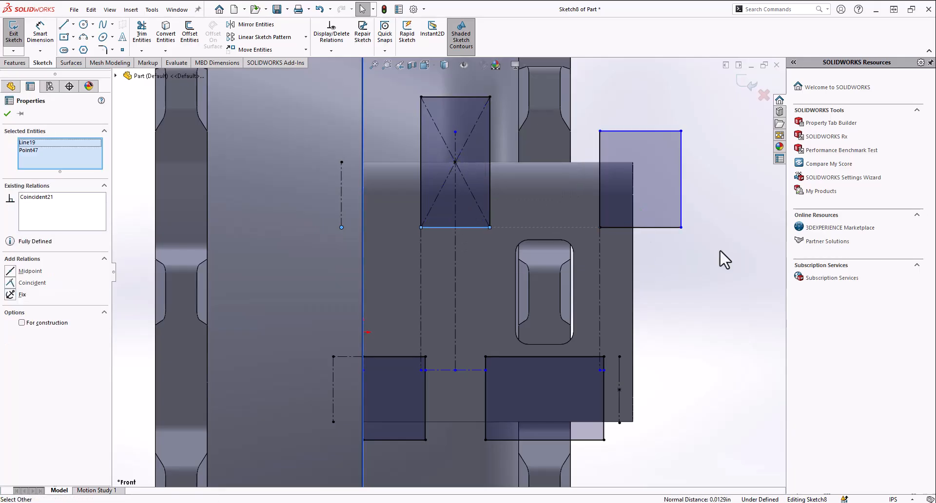
pyautogui.click(698, 249)
pyautogui.scroll(3, 490, 241)
pyautogui.scroll(-2, 302, 234)
pyautogui.click(14, 31)
# Preview a circular pattern of the link body around the sprocket face between two teeth, with 18 instances equally spaced over 360°.
pyautogui.moveTo(418, 241)
pyautogui.mouseDown(button='middle')
pyautogui.moveTo(427, 297)
pyautogui.moveTo(421, 220)
pyautogui.mouseUp(button='middle')
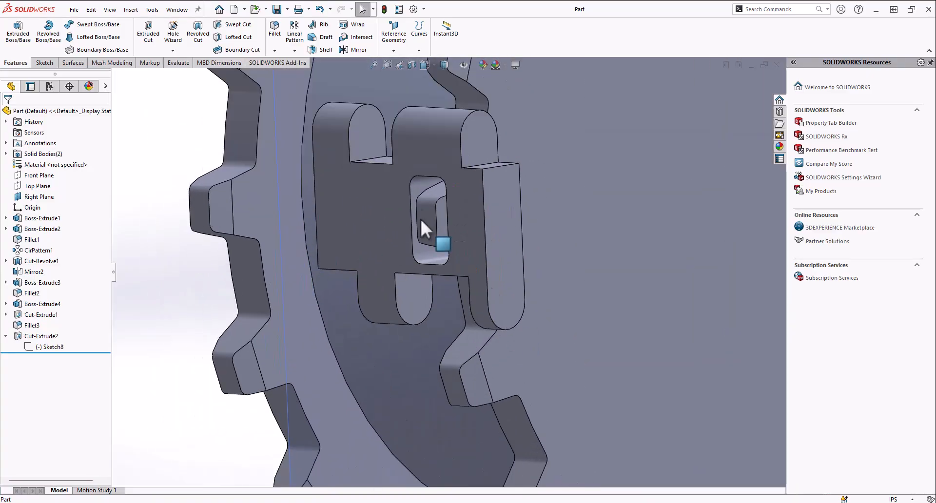
pyautogui.click(294, 51)
pyautogui.click(314, 74)
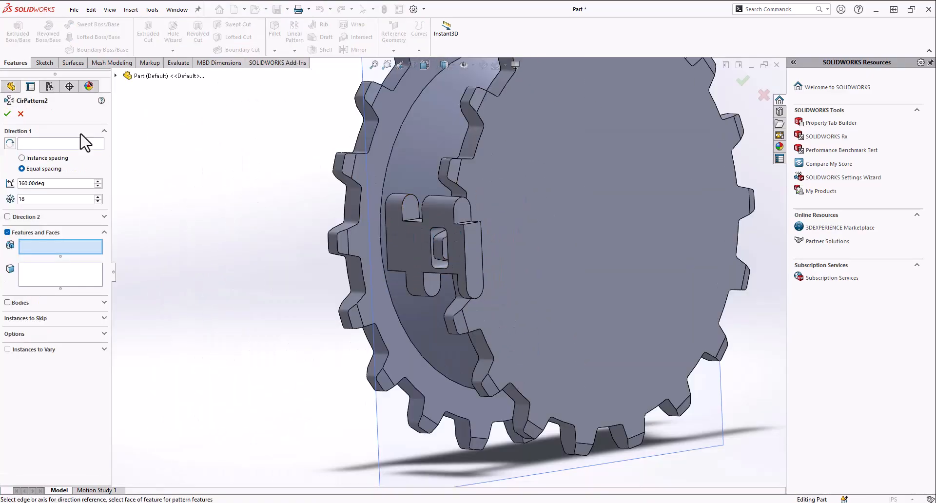
pyautogui.click(90, 144)
pyautogui.click(475, 142)
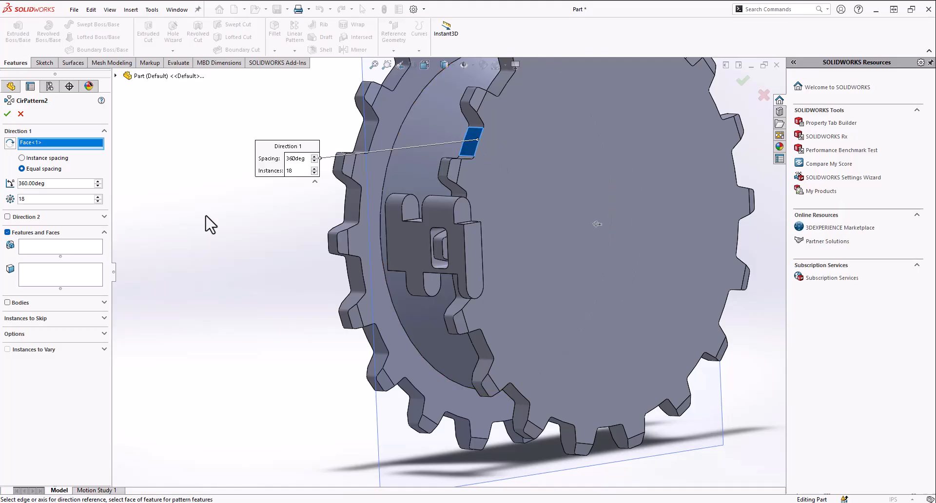
pyautogui.click(7, 302)
pyautogui.click(397, 265)
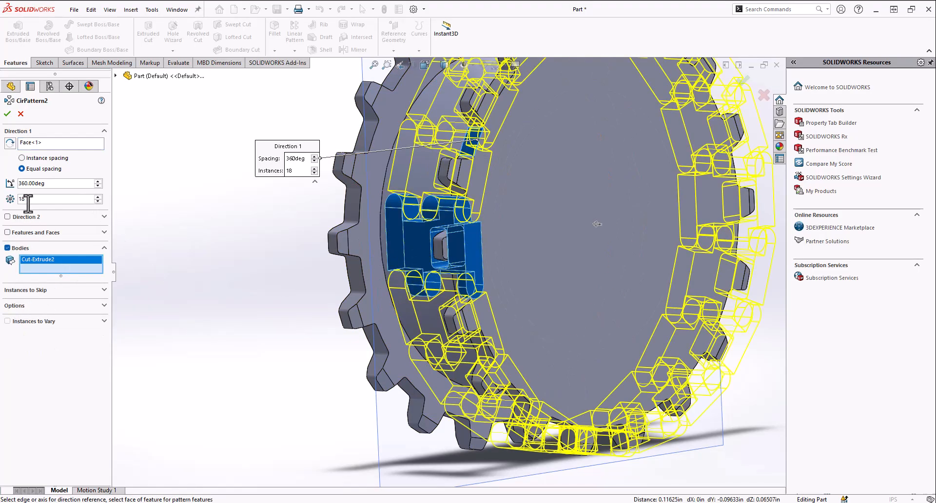
# Examine in the circular pattern preview how neighbouring links' knuckles overlap and interlock, and cancel the pattern.
pyautogui.scroll(-10, 433, 223)
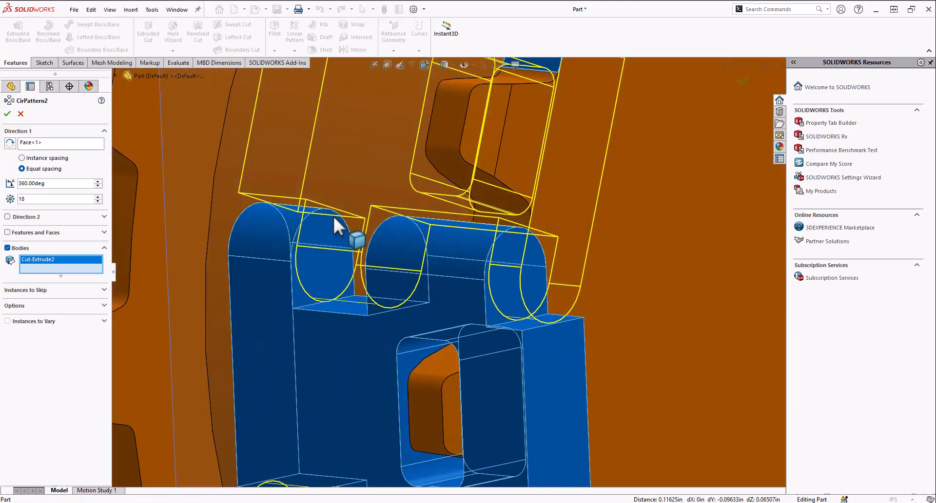
pyautogui.scroll(-5, 334, 219)
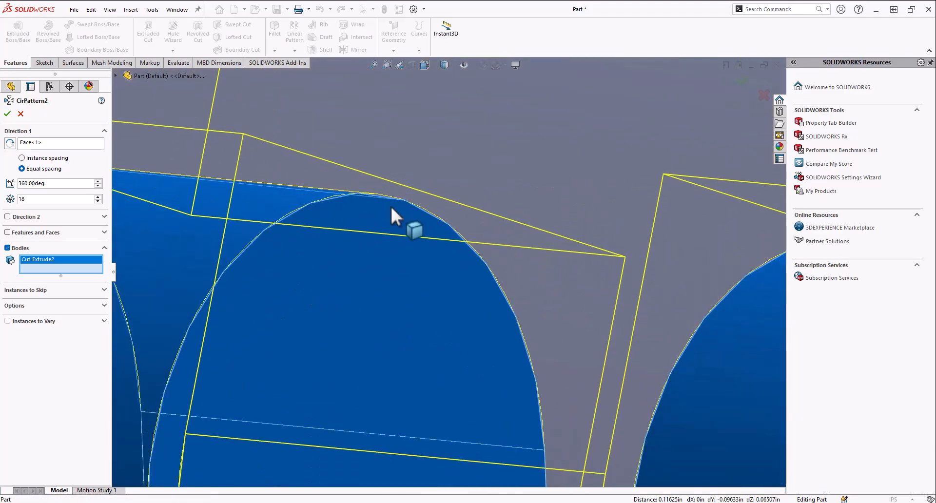
pyautogui.scroll(4, 400, 215)
pyautogui.moveTo(401, 224); pyautogui.dragTo(370, 324, button='middle')
pyautogui.scroll(-1, 408, 305)
pyautogui.scroll(-5, 423, 321)
pyautogui.scroll(-1, 423, 321)
pyautogui.moveTo(454, 283); pyautogui.dragTo(458, 280, button='middle')
pyautogui.scroll(7, 461, 280)
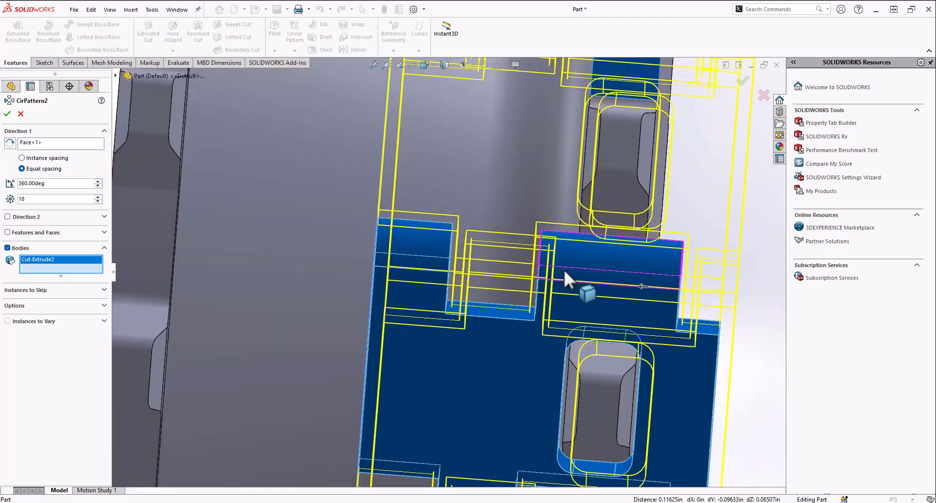
pyautogui.moveTo(563, 269); pyautogui.dragTo(462, 267, button='middle')
pyautogui.scroll(5, 536, 277)
pyautogui.scroll(3, 379, 239)
pyautogui.scroll(-7, 472, 283)
pyautogui.scroll(3, 472, 355)
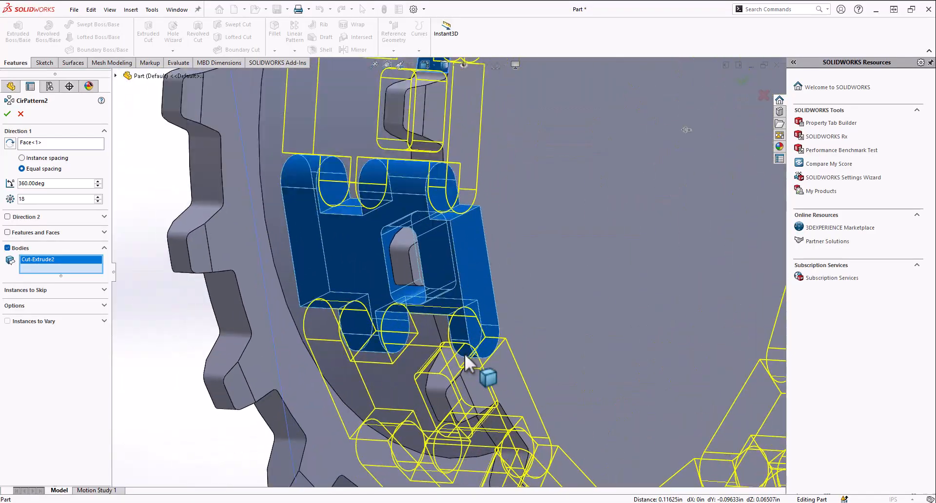
pyautogui.click(18, 112)
# Start a sketch on the flat end face of the link's wide upper knuckle.
pyautogui.scroll(3, 470, 264)
pyautogui.moveTo(470, 264); pyautogui.dragTo(431, 238, button='middle')
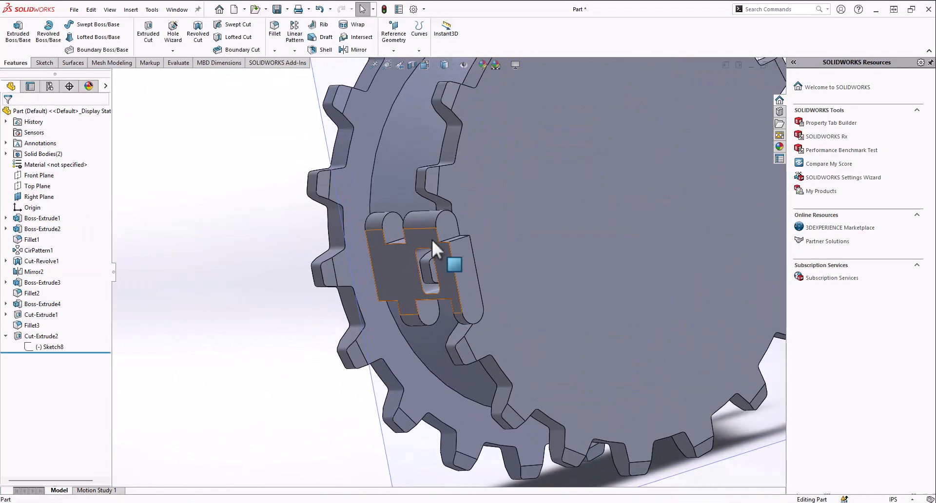
pyautogui.scroll(-5, 432, 244)
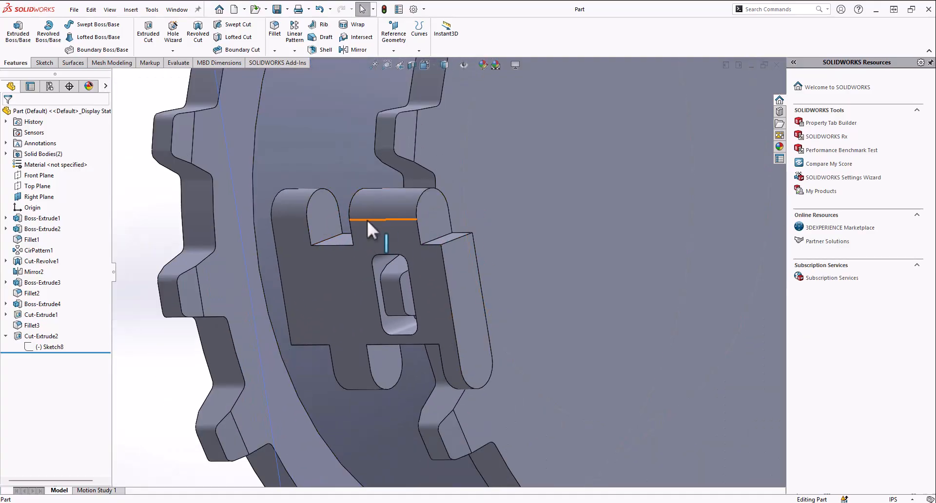
pyautogui.moveTo(418, 277)
pyautogui.mouseDown(button='middle')
pyautogui.moveTo(409, 231)
pyautogui.moveTo(419, 292)
pyautogui.mouseUp(button='middle')
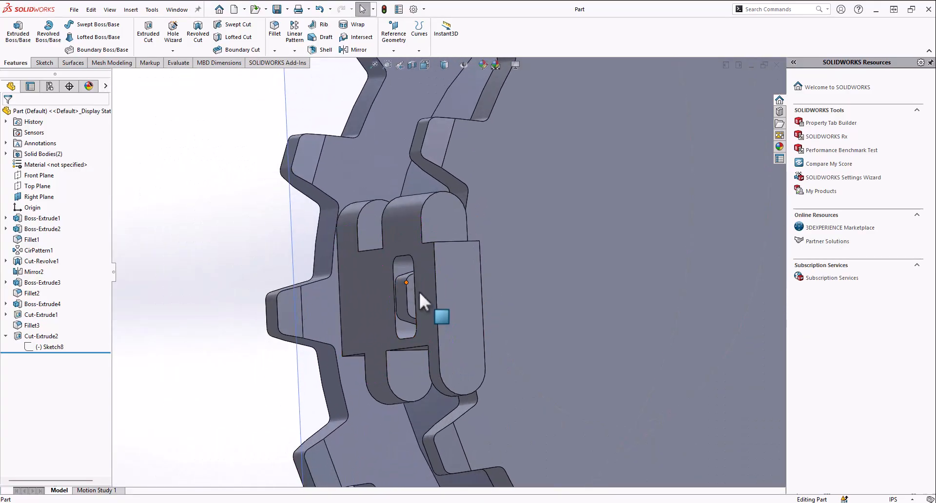
pyautogui.click(428, 232)
pyautogui.click(476, 197)
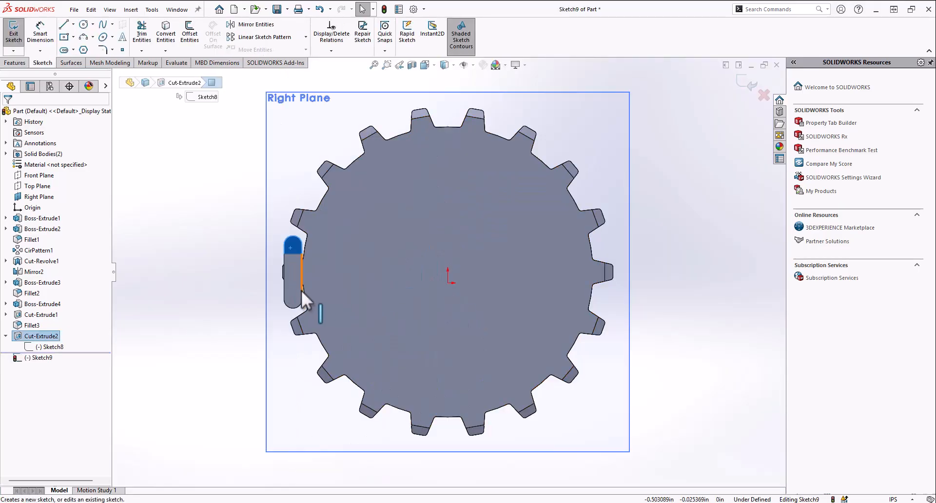
# Sketch a circle about 0.048 in in diameter centred on the upper knuckle's rounded end.
pyautogui.scroll(-5, 368, 224)
pyautogui.moveTo(375, 195); pyautogui.dragTo(394, 272, button='middle')
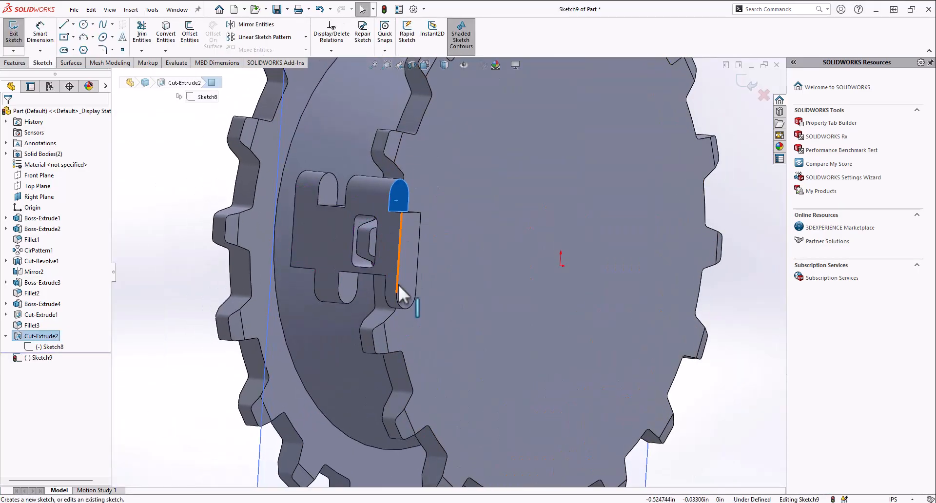
pyautogui.scroll(-2, 393, 272)
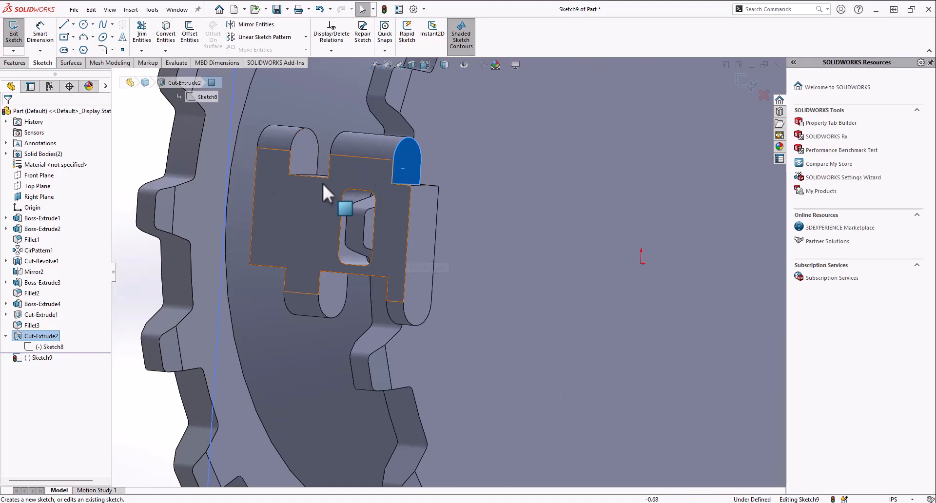
pyautogui.scroll(3, 362, 169)
pyautogui.click(423, 64)
pyautogui.click(371, 347)
pyautogui.scroll(-7, 329, 290)
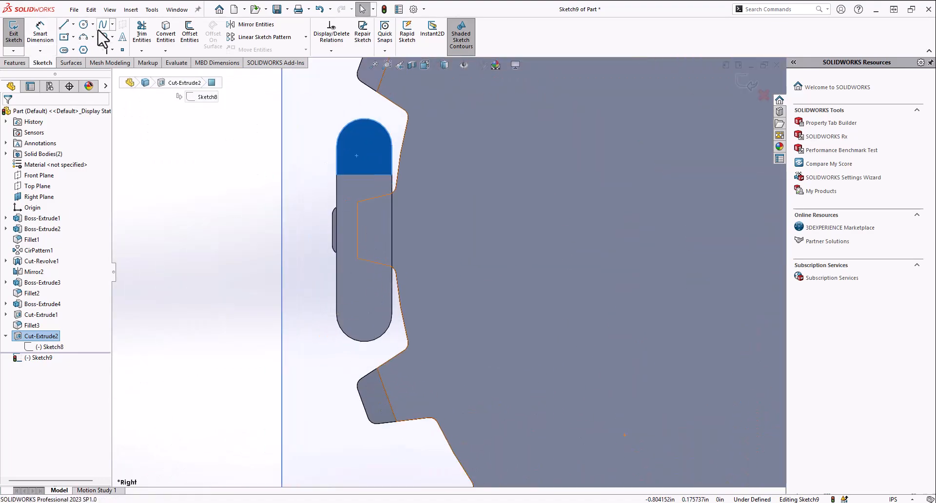
pyautogui.click(84, 23)
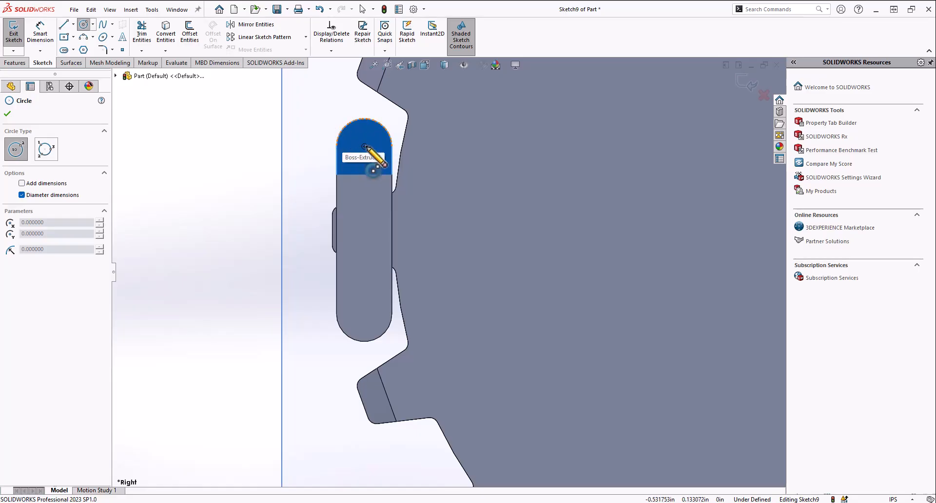
pyautogui.click(365, 147)
pyautogui.click(367, 126)
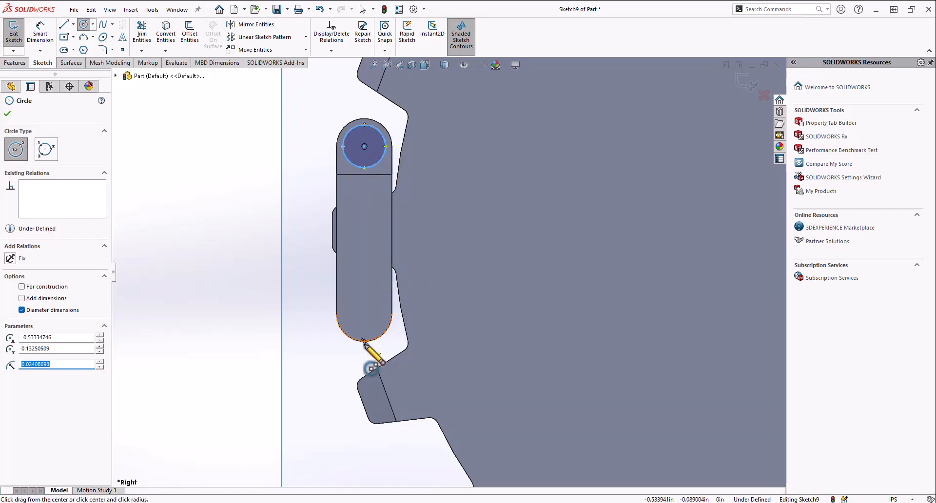
# Sketch a circle about 0.05 in in diameter centred on the link's lower rounded end.
pyautogui.click(364, 313)
pyautogui.click(367, 293)
pyautogui.moveTo(368, 293); pyautogui.dragTo(370, 300, button='middle')
pyautogui.scroll(3, 375, 301)
pyautogui.press('Escape')
pyautogui.scroll(-3, 387, 255)
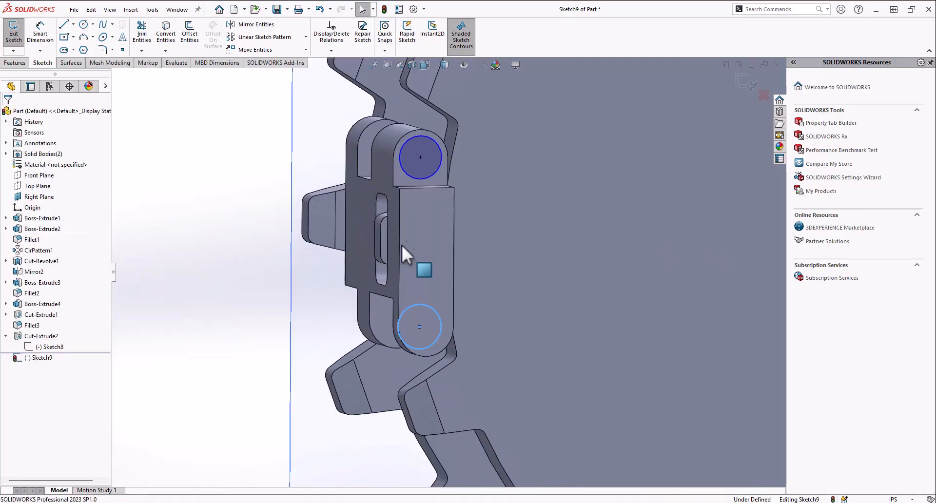
pyautogui.moveTo(437, 198); pyautogui.dragTo(457, 204, button='middle')
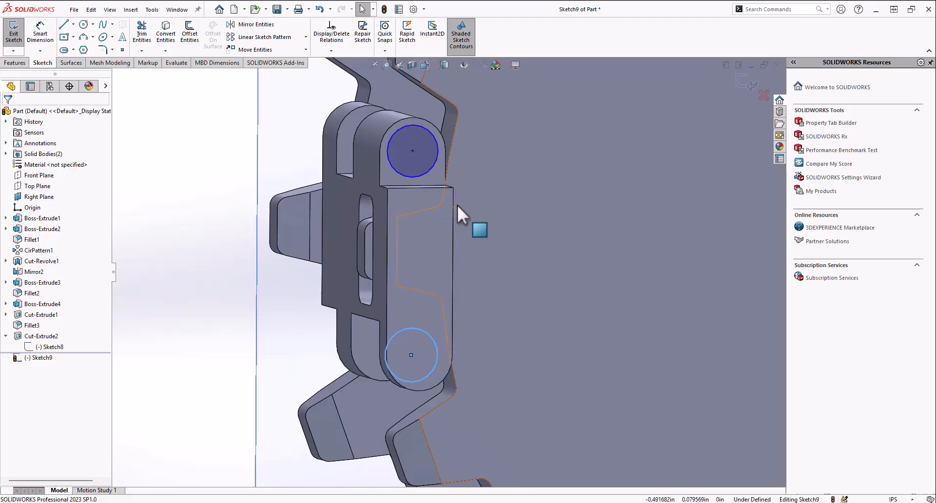
# Dimension the upper circle's diameter at 0.0325 in.
pyautogui.click(44, 42)
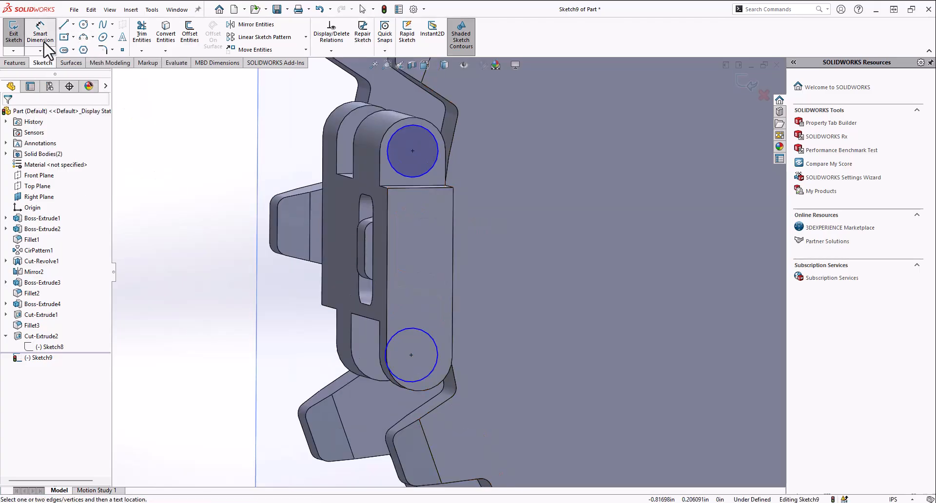
pyautogui.click(394, 168)
pyautogui.click(266, 181)
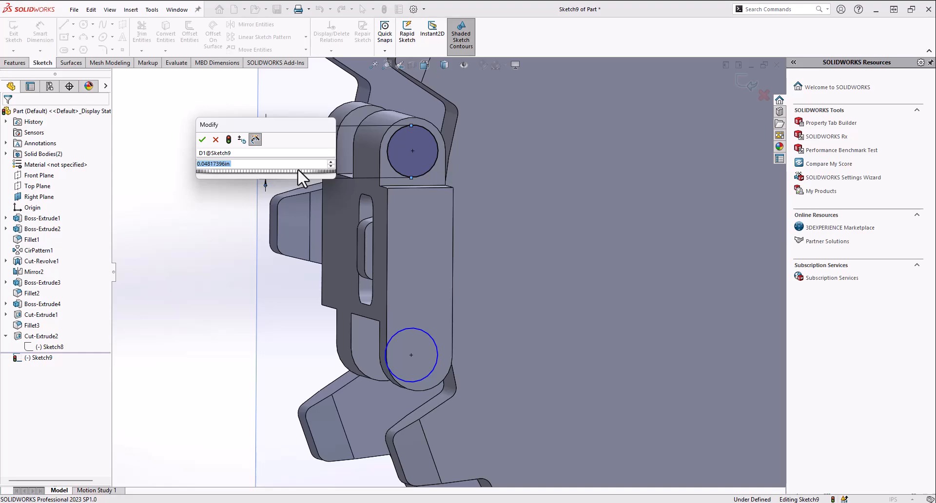
pyautogui.write('.05')
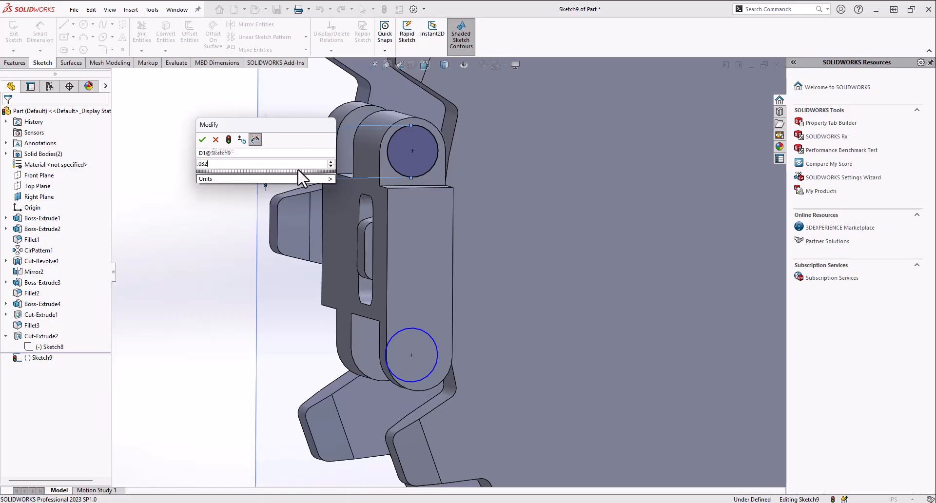
pyautogui.press('Return')
# Dimension the diameter of the circle at the link's lower rounded end at 0.0375 in.
pyautogui.scroll(-5, 414, 164)
pyautogui.scroll(3, 427, 198)
pyautogui.moveTo(428, 233); pyautogui.dragTo(447, 257, button='middle')
pyautogui.scroll(3, 429, 231)
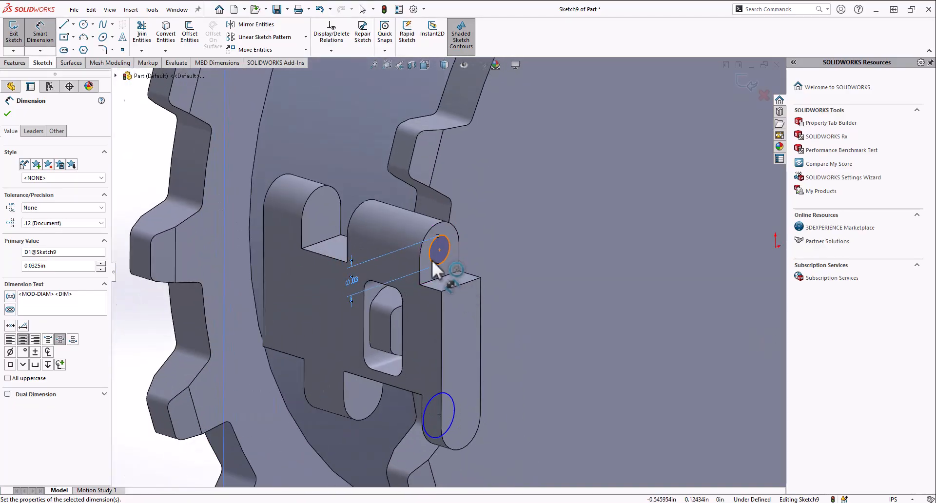
pyautogui.scroll(-3, 431, 259)
pyautogui.scroll(4, 448, 261)
pyautogui.scroll(-3, 415, 273)
pyautogui.scroll(-2, 337, 276)
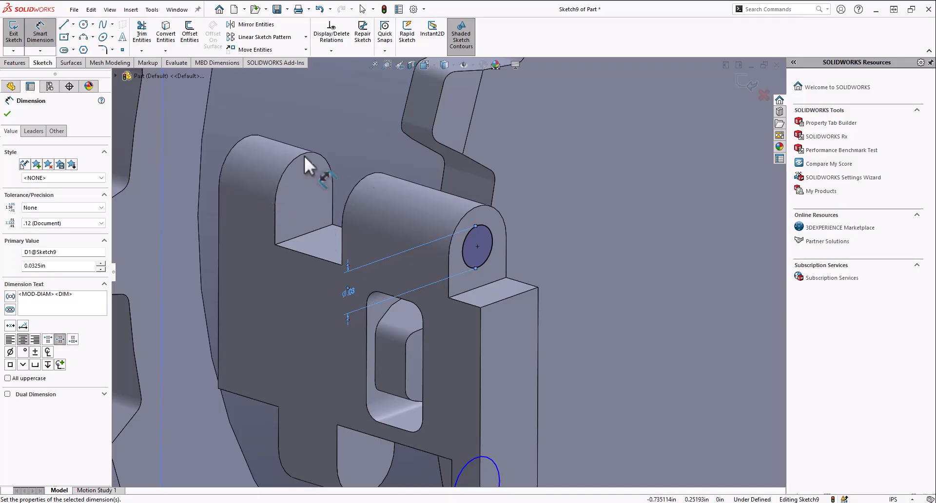
pyautogui.scroll(3, 495, 248)
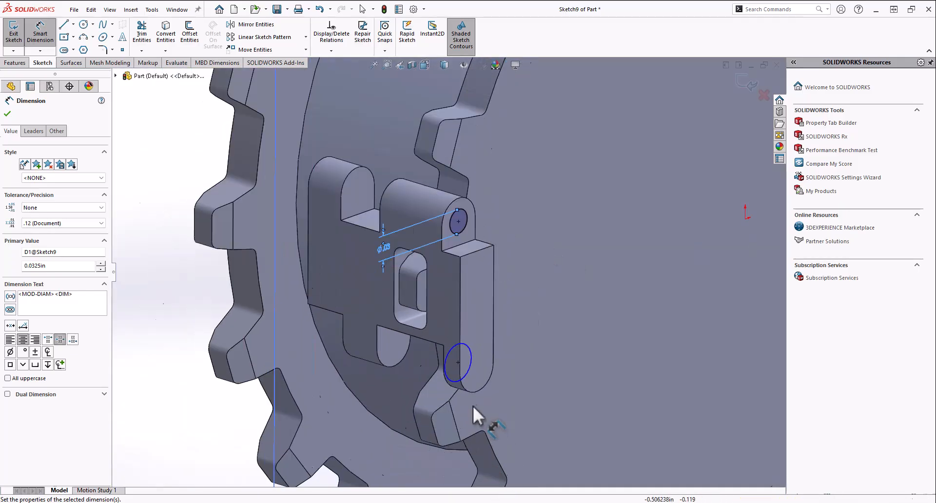
pyautogui.scroll(-4, 468, 390)
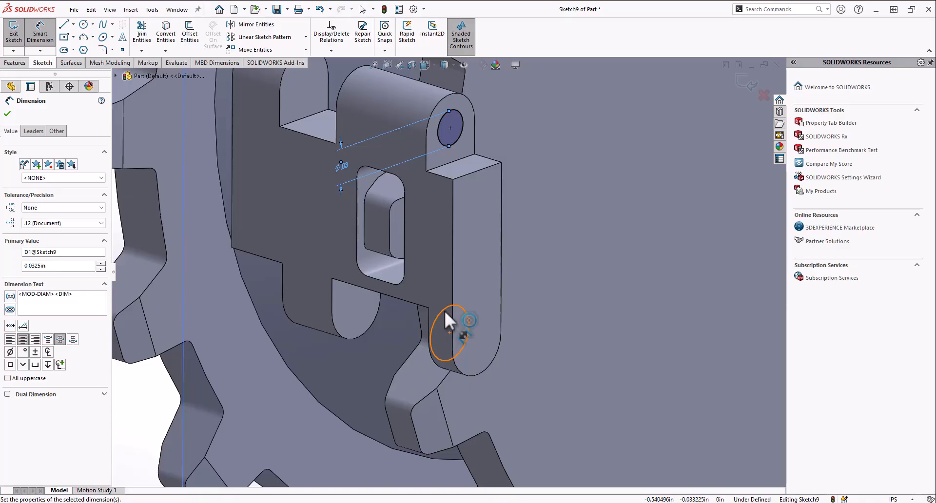
pyautogui.click(447, 308)
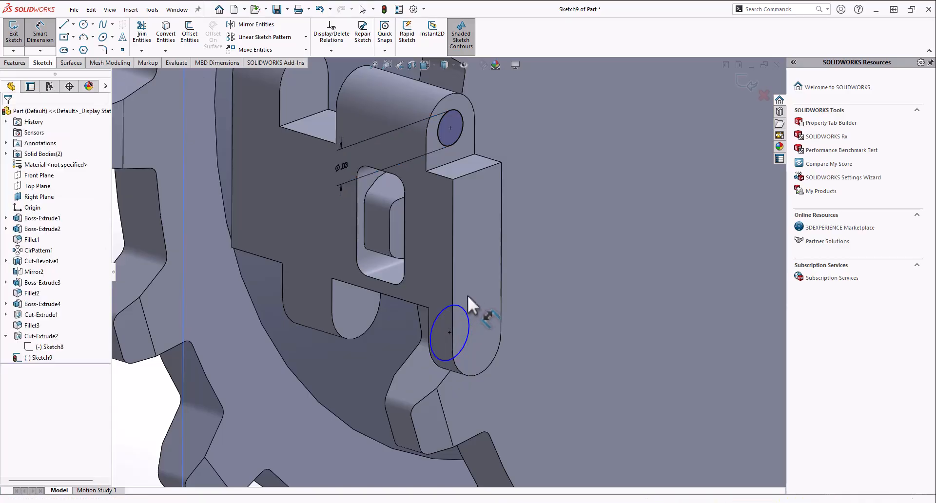
pyautogui.click(473, 271)
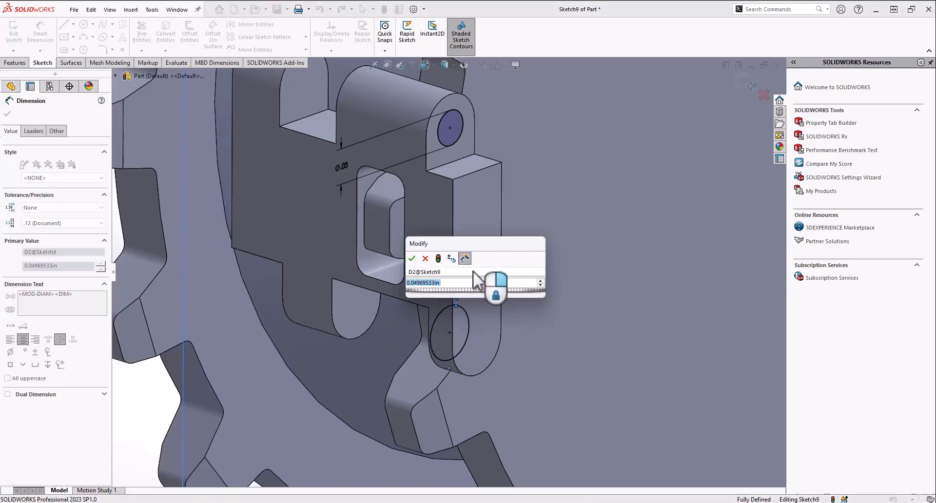
pyautogui.write('.0375')
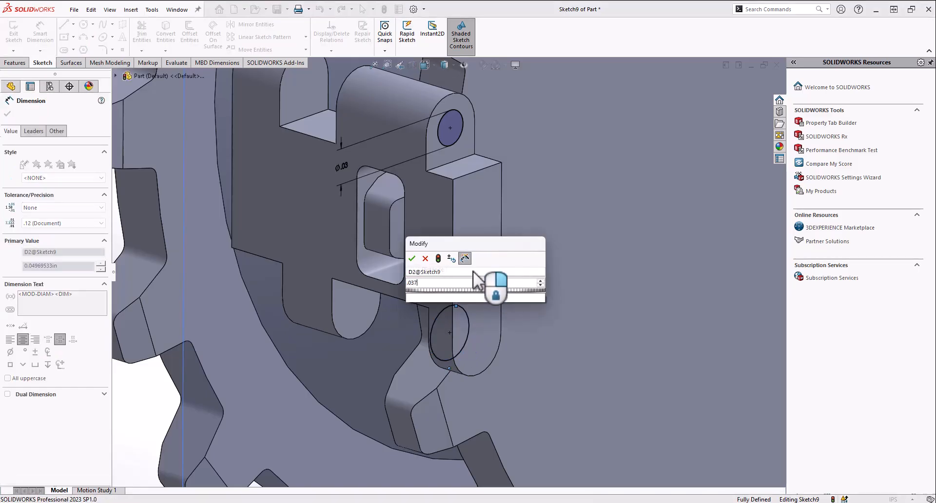
pyautogui.press('Return')
# Cut both pin circles Through All - Both, with automatic body selection off and only the link body in the feature scope.
pyautogui.moveTo(544, 253)
pyautogui.mouseDown(button='middle')
pyautogui.moveTo(526, 229)
pyautogui.moveTo(401, 320)
pyautogui.mouseUp(button='middle')
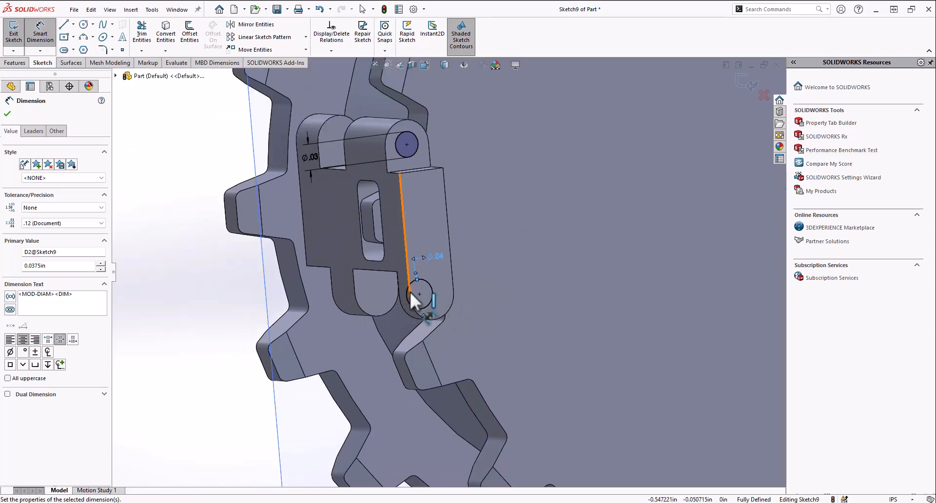
pyautogui.scroll(5, 414, 294)
pyautogui.scroll(-4, 417, 295)
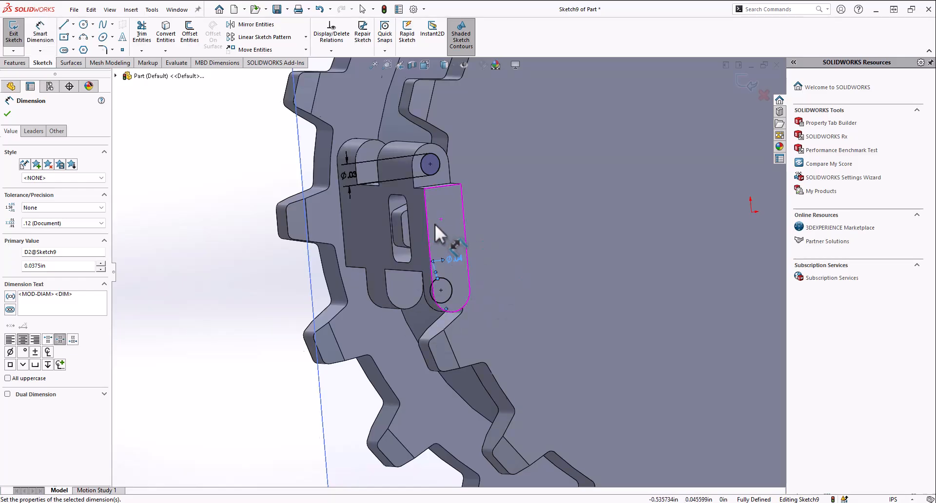
pyautogui.moveTo(434, 224); pyautogui.dragTo(442, 232, button='middle')
pyautogui.scroll(-3, 435, 200)
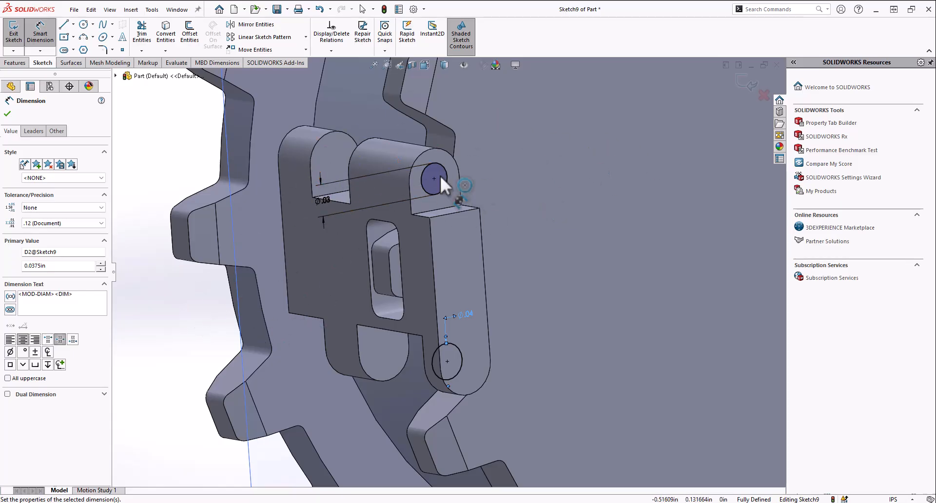
pyautogui.moveTo(437, 215); pyautogui.dragTo(455, 332, button='middle')
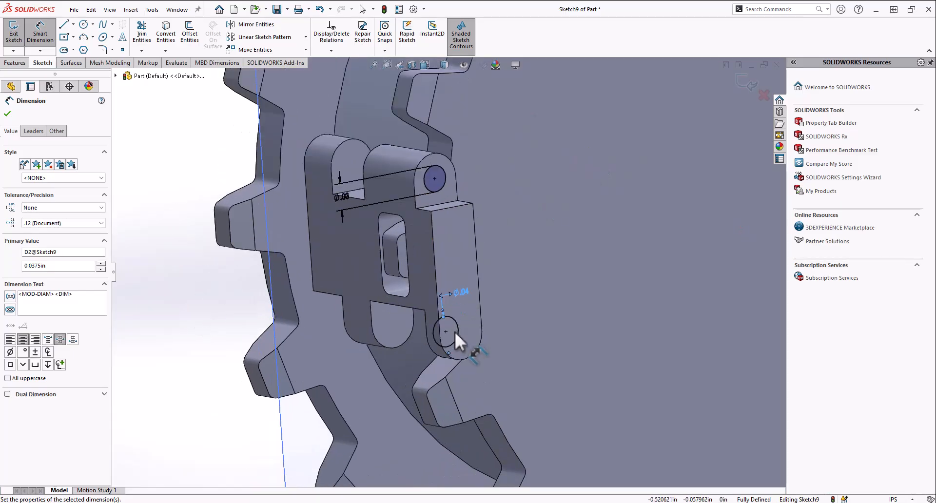
pyautogui.click(12, 36)
pyautogui.click(148, 33)
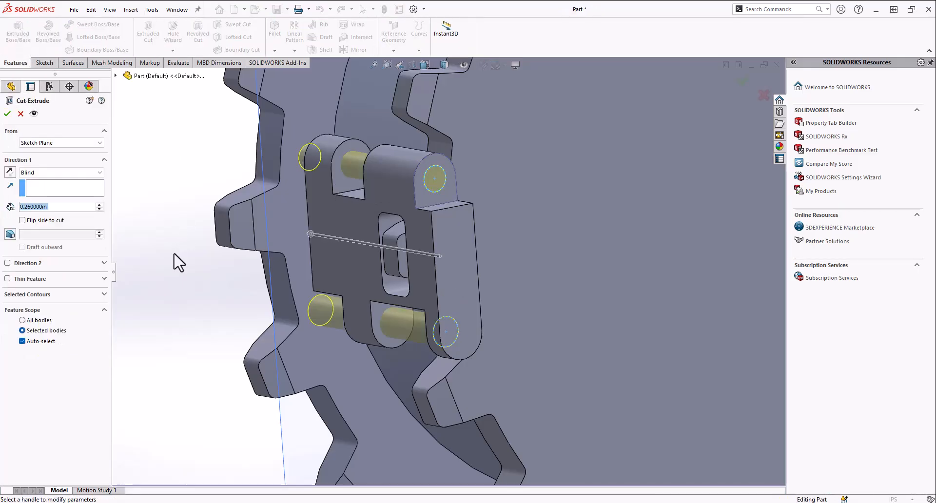
pyautogui.click(39, 172)
pyautogui.click(37, 201)
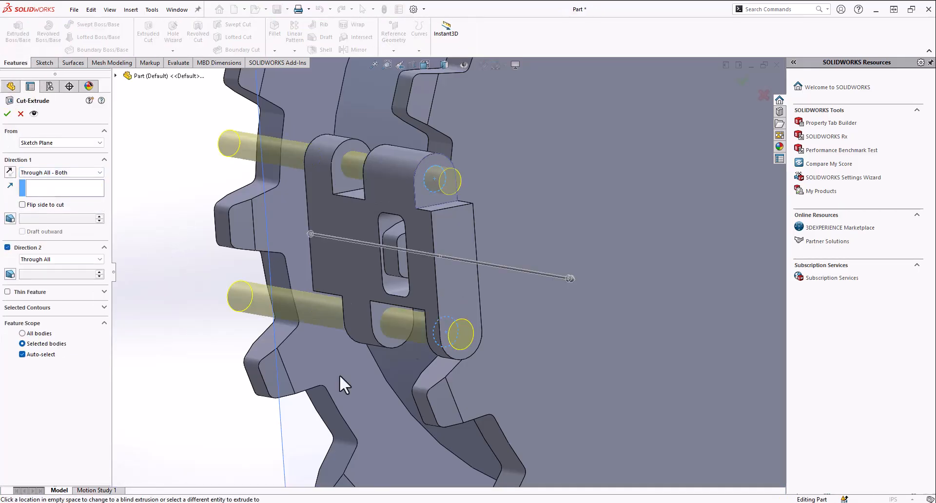
pyautogui.click(22, 355)
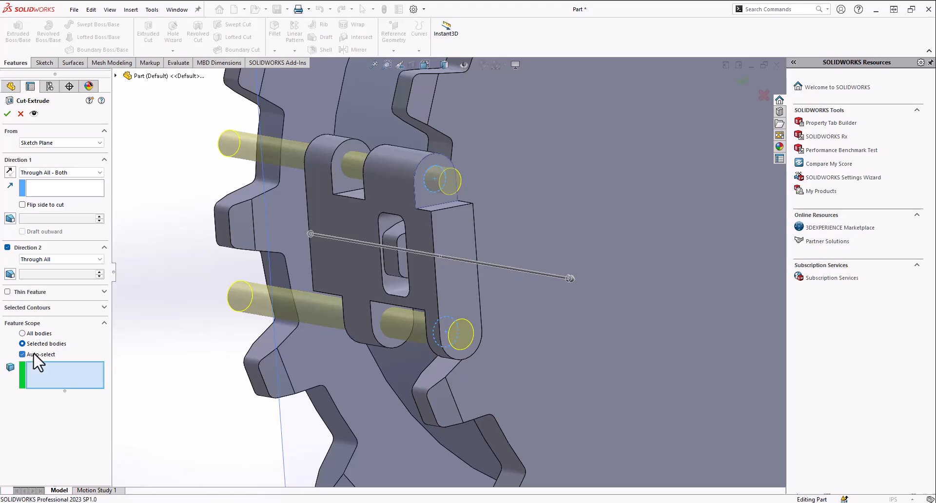
pyautogui.click(358, 224)
pyautogui.click(7, 114)
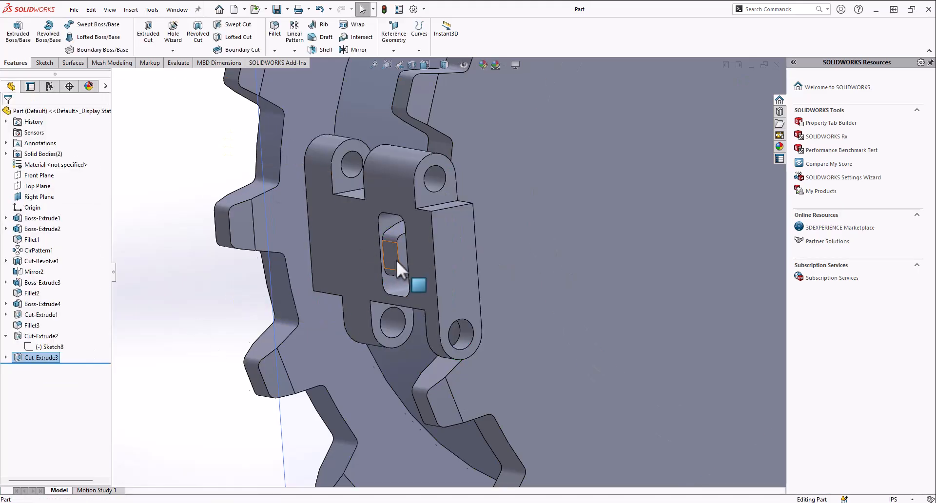
# Start a sketch on the link's flat end face that lies between the two sprocket rings.
pyautogui.scroll(5, 396, 260)
pyautogui.scroll(-2, 396, 280)
pyautogui.scroll(-5, 396, 280)
pyautogui.moveTo(382, 276); pyautogui.dragTo(369, 262, button='middle')
pyautogui.moveTo(440, 228); pyautogui.dragTo(420, 382, button='middle')
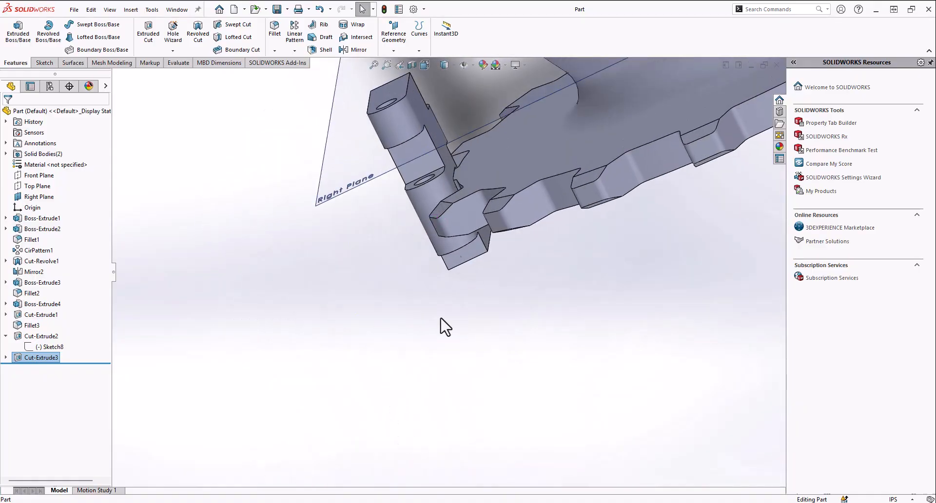
pyautogui.moveTo(448, 147); pyautogui.dragTo(397, 185, button='middle')
pyautogui.click(397, 180)
pyautogui.click(410, 132)
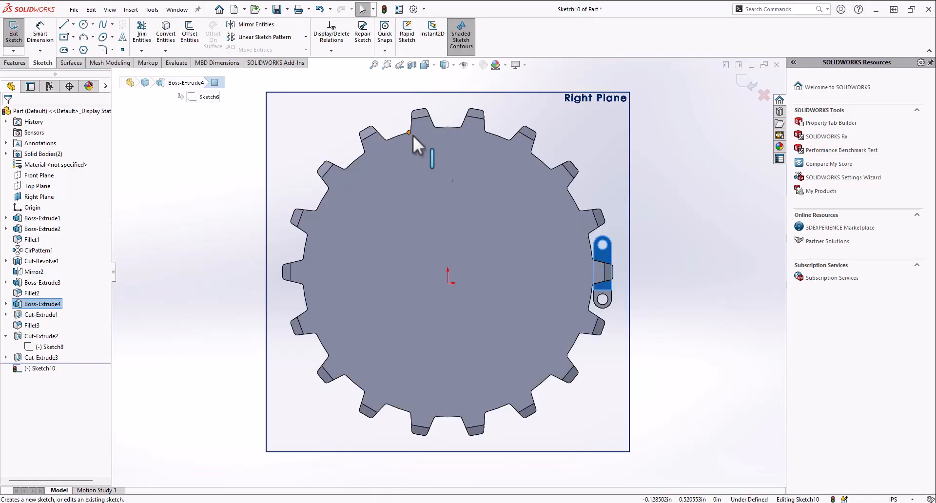
# Draw a vertical construction line about 0.25 in long between the link's end arcs and a horizontal one from its midpoint towards the sprocket's centre.
pyautogui.scroll(-5, 629, 293)
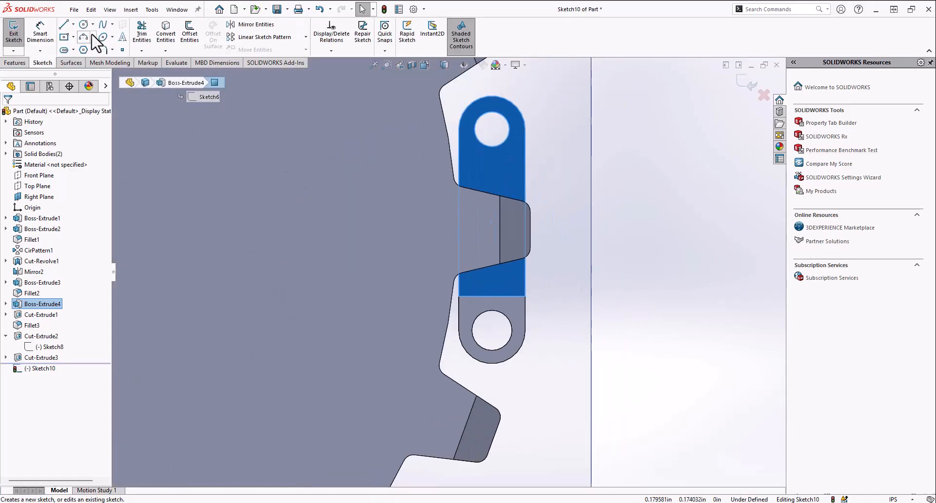
pyautogui.click(72, 24)
pyautogui.click(88, 48)
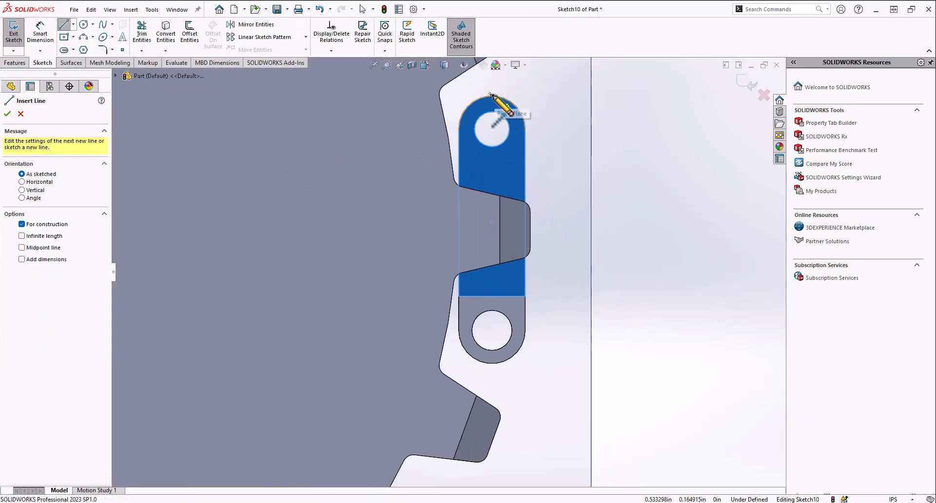
pyautogui.moveTo(492, 95); pyautogui.dragTo(492, 363)
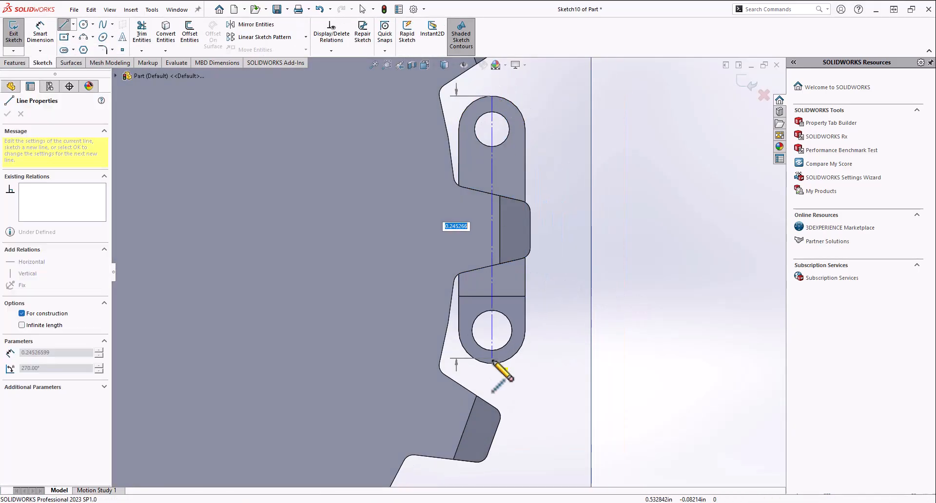
pyautogui.click(493, 229)
pyautogui.click(355, 229)
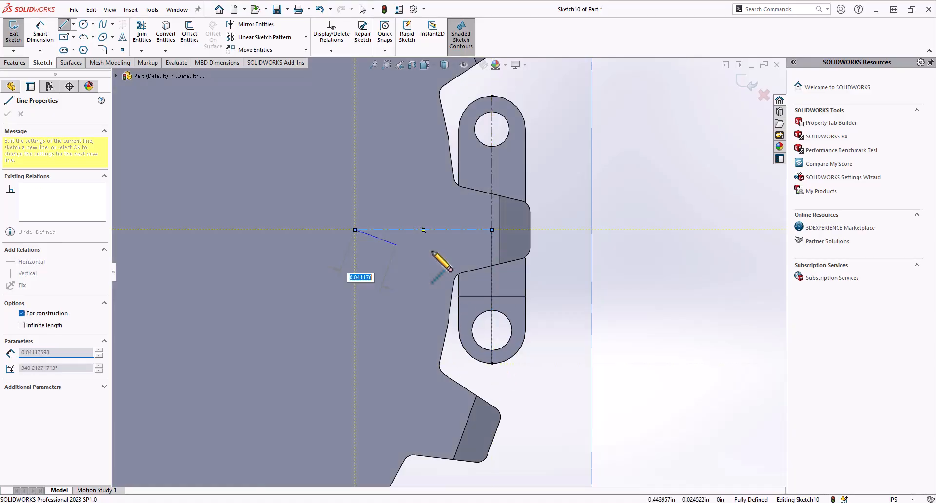
pyautogui.press('Escape')
# Sketch a closed half-trapezoid about 0.072 in long above the horizontal centreline, with its wider end on the link's inner edge.
pyautogui.click(63, 24)
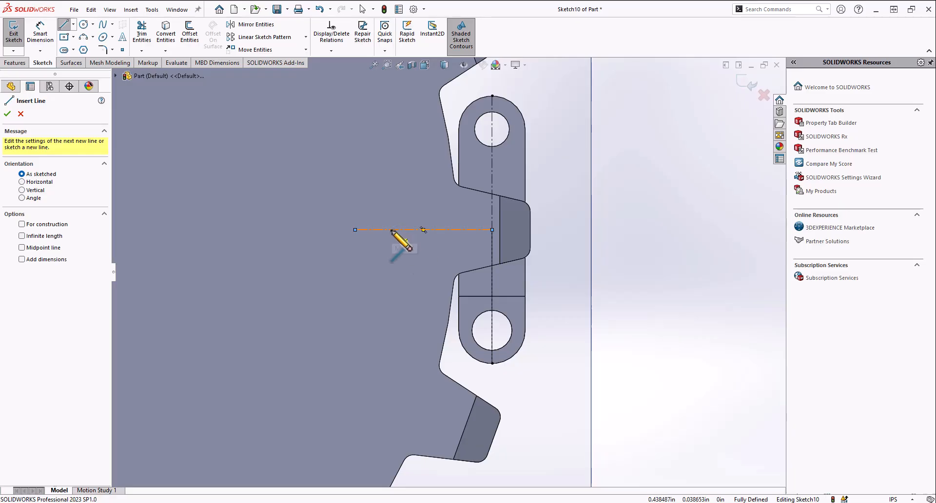
pyautogui.click(381, 229)
pyautogui.click(381, 203)
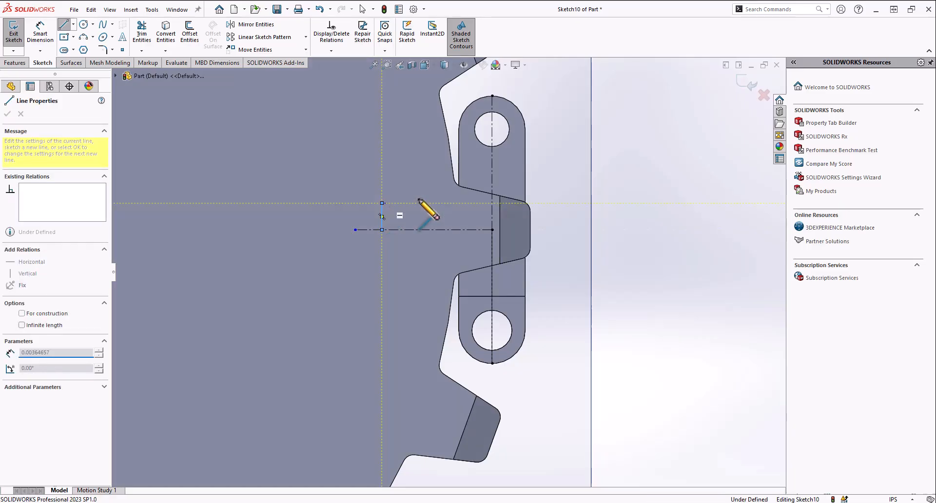
pyautogui.click(459, 191)
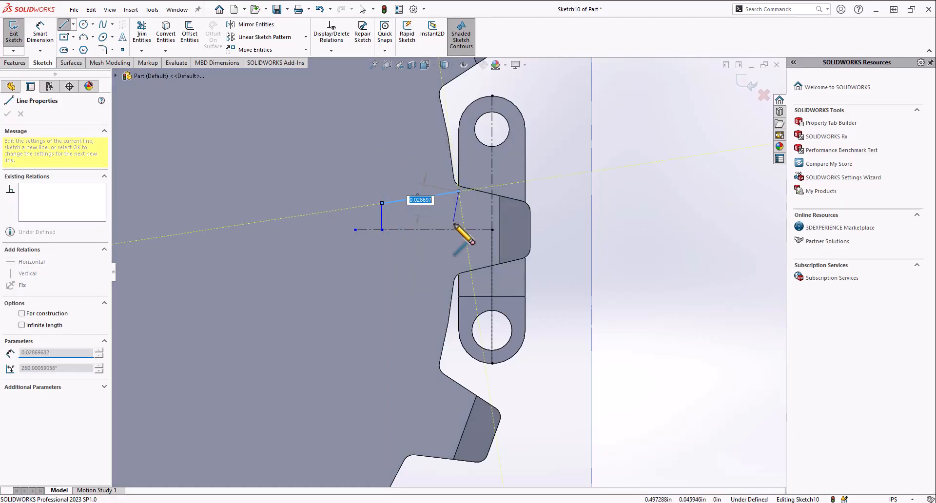
pyautogui.click(458, 229)
pyautogui.click(381, 230)
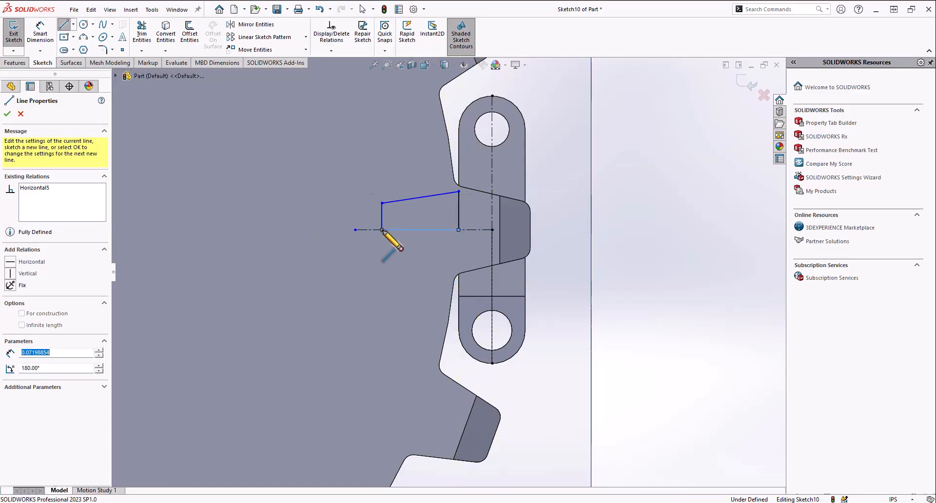
# Mirror the half-trapezoid profile about the horizontal centreline.
pyautogui.scroll(2, 452, 274)
pyautogui.scroll(-3, 502, 305)
pyautogui.click(251, 24)
pyautogui.moveTo(331, 247); pyautogui.dragTo(471, 142)
pyautogui.click(78, 257)
pyautogui.click(399, 206)
pyautogui.click(7, 113)
# Convert the line through the middle of the trapezoid to construction geometry and exit the sketch.
pyautogui.rightClick(382, 204)
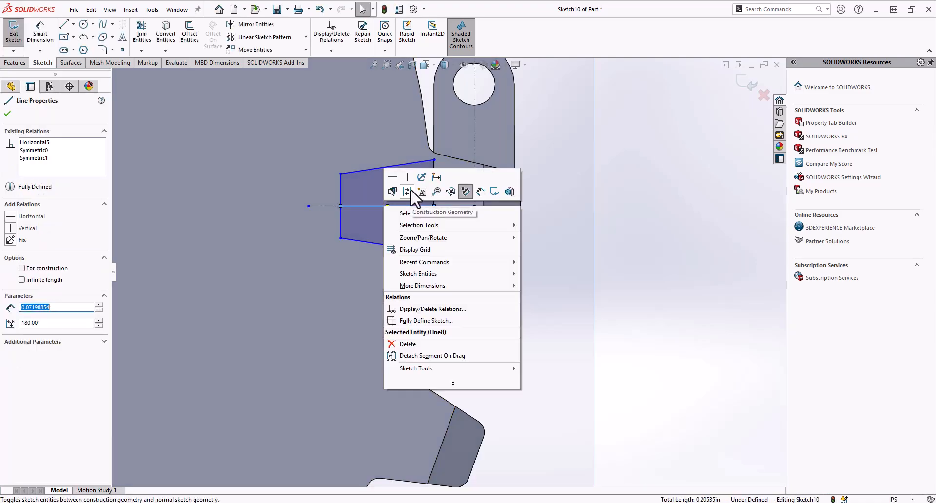
pyautogui.click(444, 192)
pyautogui.moveTo(541, 287)
pyautogui.mouseDown(button='middle')
pyautogui.moveTo(528, 273)
pyautogui.moveTo(501, 309)
pyautogui.moveTo(442, 207)
pyautogui.moveTo(453, 253)
pyautogui.moveTo(456, 234)
pyautogui.mouseUp(button='middle')
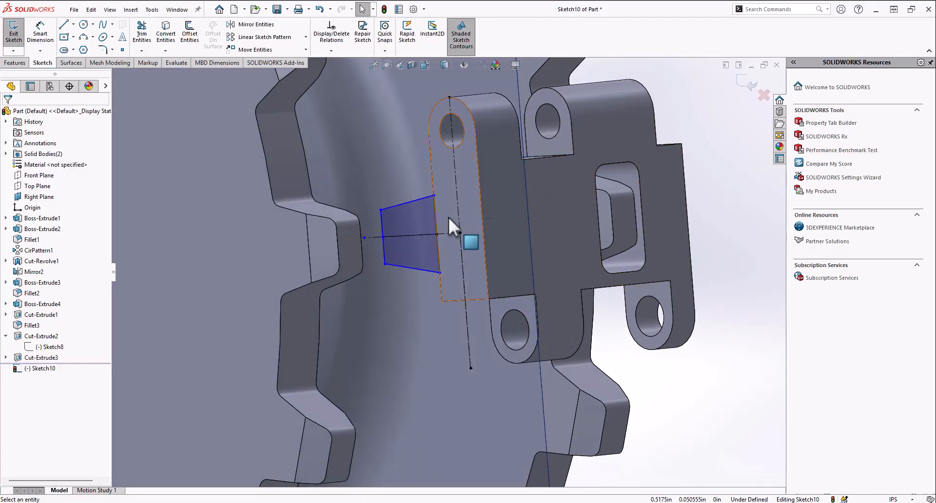
pyautogui.click(14, 35)
# Examine from several angles how the trapezoid sketch sits against the link and the gap between the sprocket rings.
pyautogui.scroll(5, 446, 244)
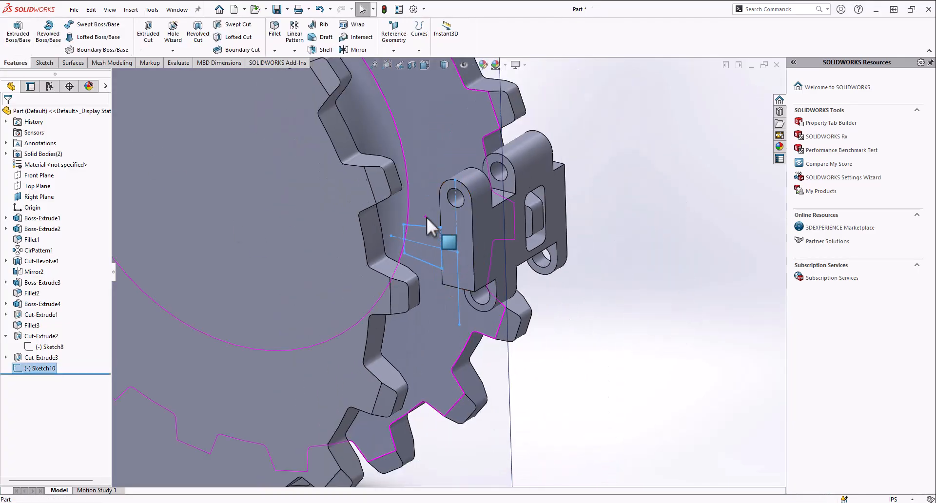
pyautogui.moveTo(434, 270)
pyautogui.mouseDown(button='middle')
pyautogui.moveTo(423, 204)
pyautogui.moveTo(434, 305)
pyautogui.moveTo(452, 138)
pyautogui.moveTo(417, 386)
pyautogui.moveTo(393, 317)
pyautogui.moveTo(445, 309)
pyautogui.moveTo(456, 297)
pyautogui.mouseUp(button='middle')
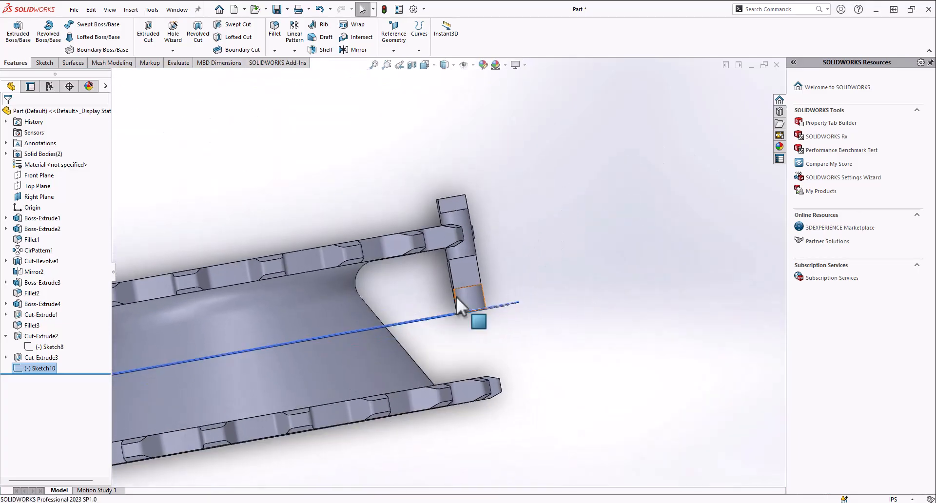
pyautogui.scroll(-6, 472, 289)
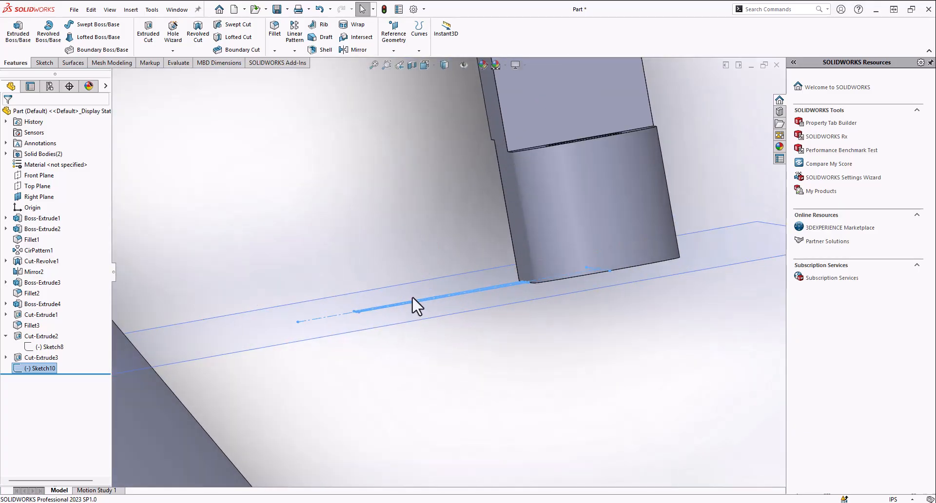
pyautogui.scroll(5, 420, 292)
pyautogui.moveTo(420, 295); pyautogui.dragTo(351, 267, button='middle')
pyautogui.scroll(3, 420, 243)
pyautogui.scroll(3, 535, 297)
pyautogui.moveTo(541, 317); pyautogui.dragTo(574, 282, button='middle')
pyautogui.scroll(-5, 545, 195)
pyautogui.moveTo(511, 210); pyautogui.dragTo(490, 278, button='middle')
pyautogui.scroll(4, 423, 284)
pyautogui.moveTo(424, 282)
pyautogui.mouseDown(button='middle')
pyautogui.moveTo(476, 196)
pyautogui.moveTo(418, 203)
pyautogui.moveTo(416, 274)
pyautogui.mouseUp(button='middle')
pyautogui.scroll(-5, 593, 276)
pyautogui.scroll(5, 524, 251)
pyautogui.moveTo(523, 250); pyautogui.dragTo(506, 326, button='middle')
pyautogui.scroll(-5, 511, 246)
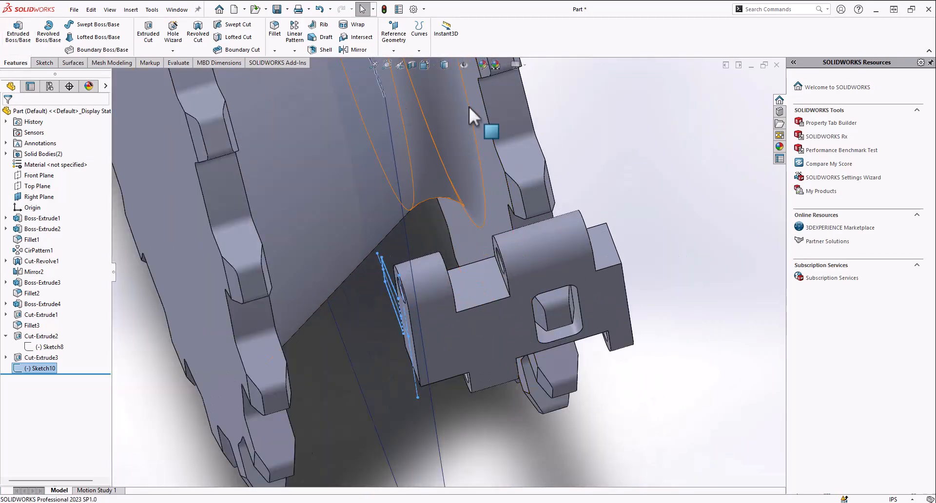
pyautogui.scroll(5, 399, 101)
# Start a boss extrusion of the trapezoid sketch while viewing the model from the top.
pyautogui.click(444, 64)
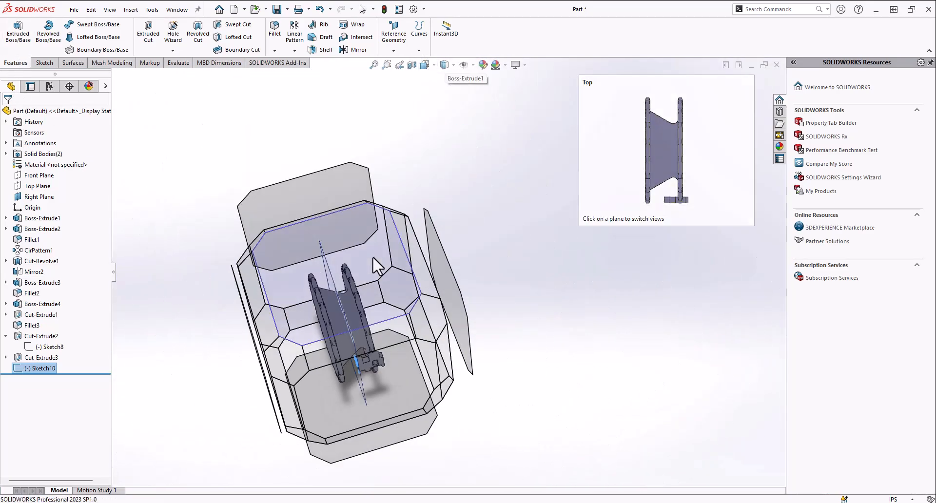
pyautogui.click(372, 255)
pyautogui.scroll(-5, 479, 384)
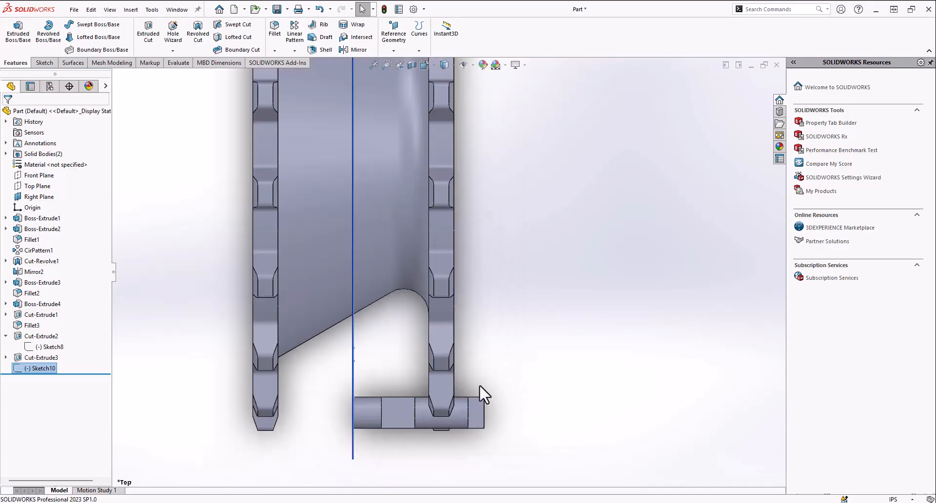
pyautogui.click(51, 63)
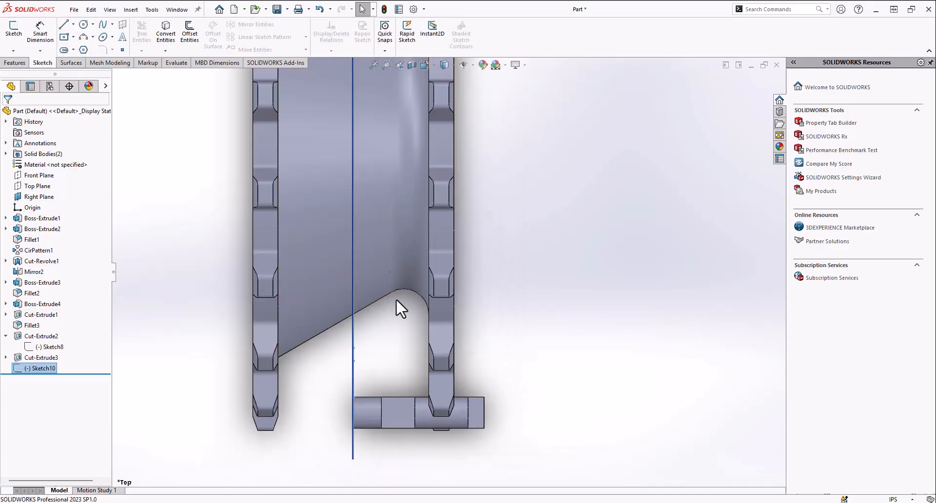
pyautogui.scroll(1, 393, 278)
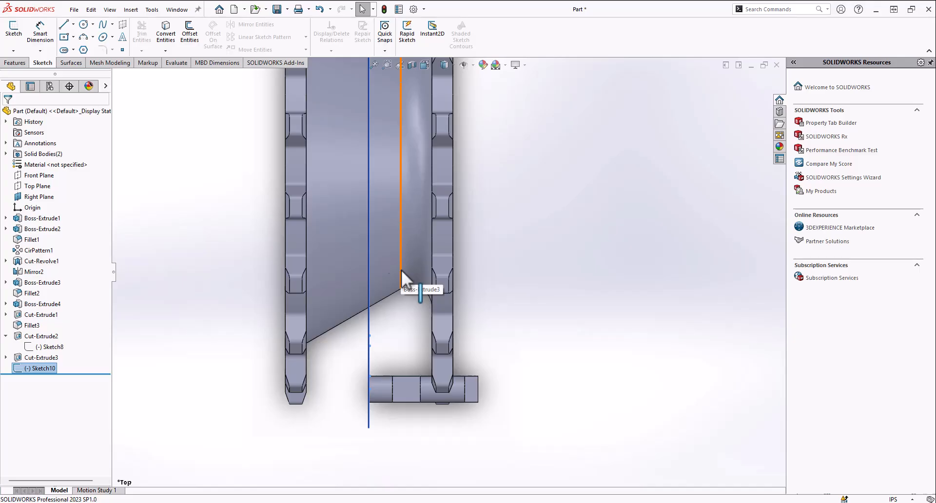
pyautogui.click(14, 63)
pyautogui.click(18, 32)
# Try to end the trapezoid extrusion with Up To Vertex at the hub's edge near the fillet.
pyautogui.click(47, 172)
pyautogui.click(43, 200)
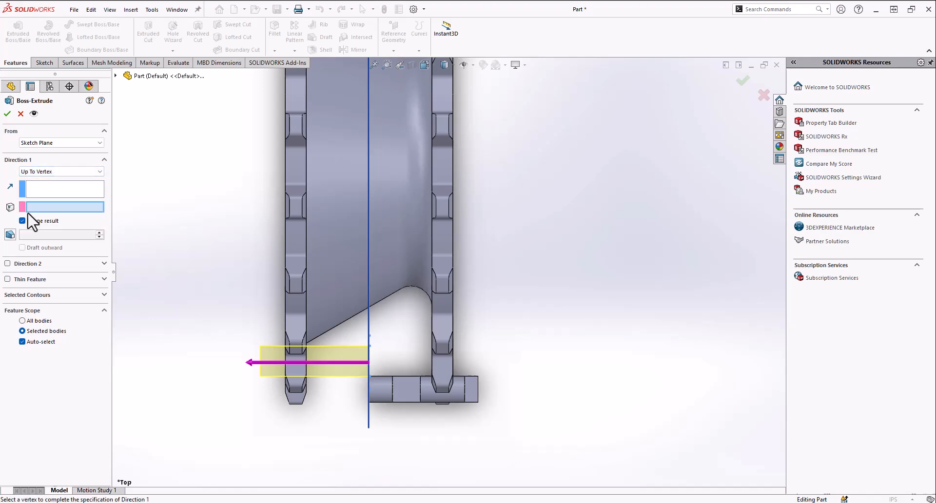
pyautogui.rightClick(401, 282)
pyautogui.click(414, 250)
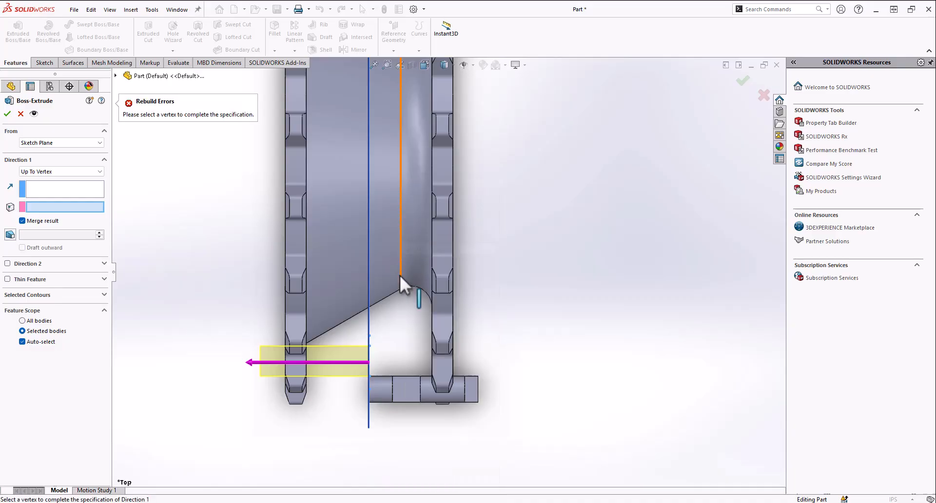
# Make the trapezoid extrusion blind and reversed toward the link's side, with a depth of 0.05 in.
pyautogui.click(20, 171)
pyautogui.click(30, 180)
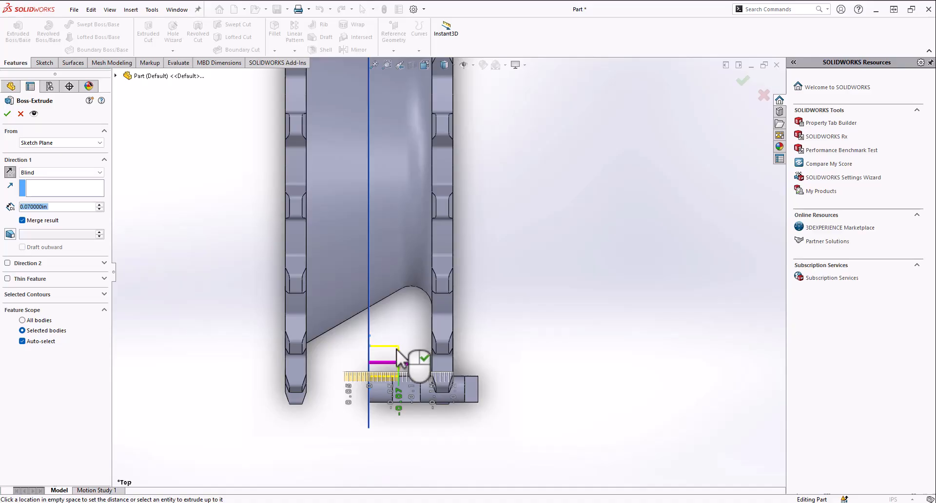
pyautogui.scroll(-6, 397, 357)
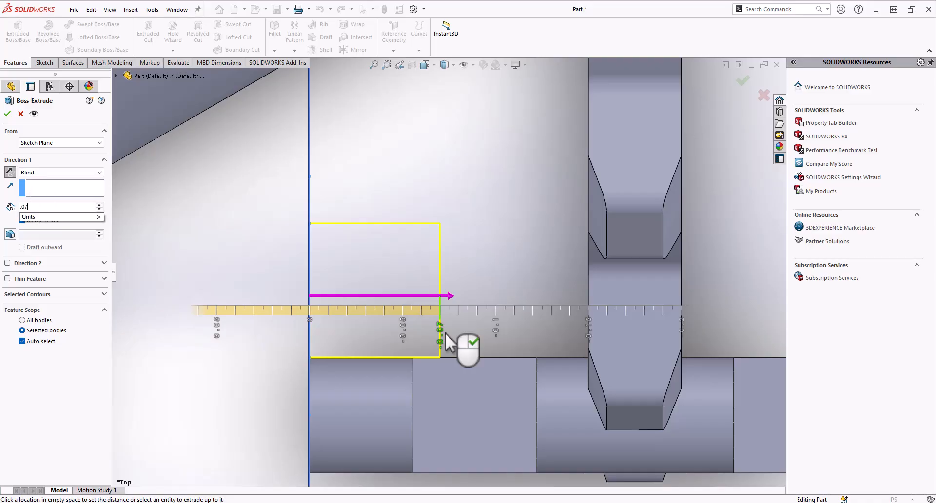
pyautogui.press('Return')
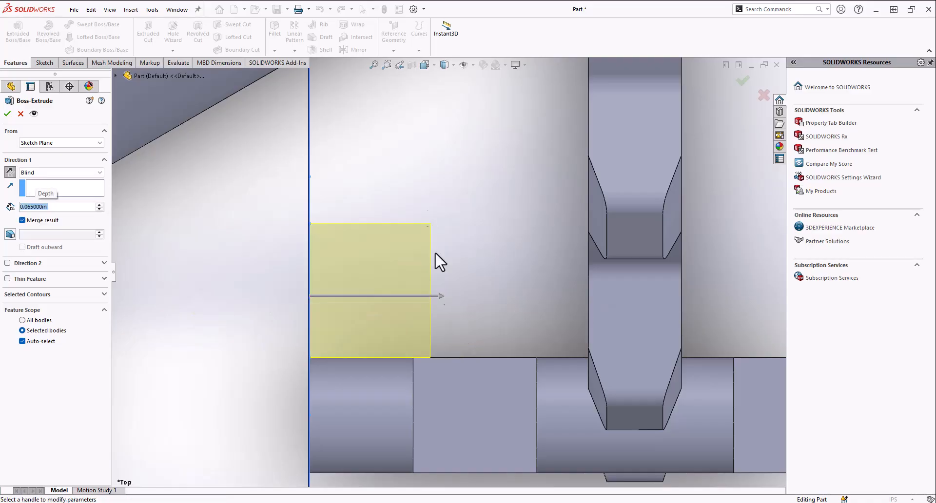
pyautogui.scroll(2, 440, 270)
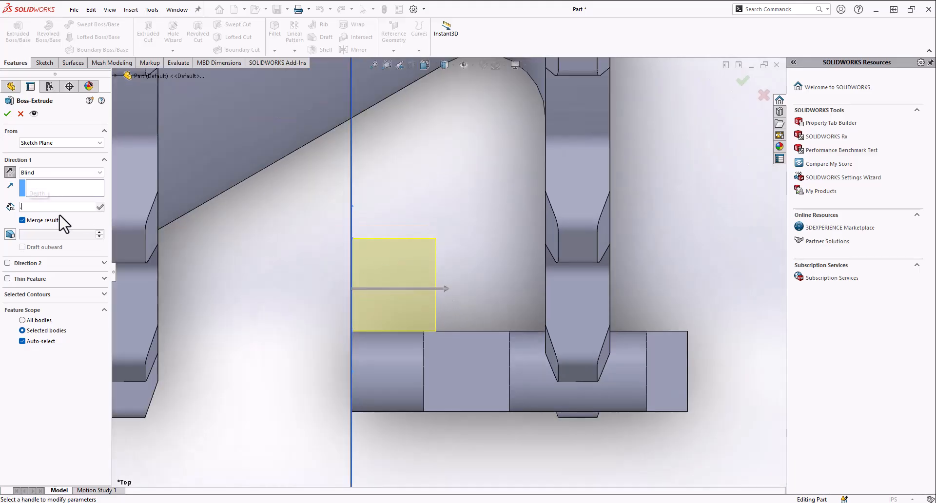
pyautogui.write('.05')
pyautogui.press('Return')
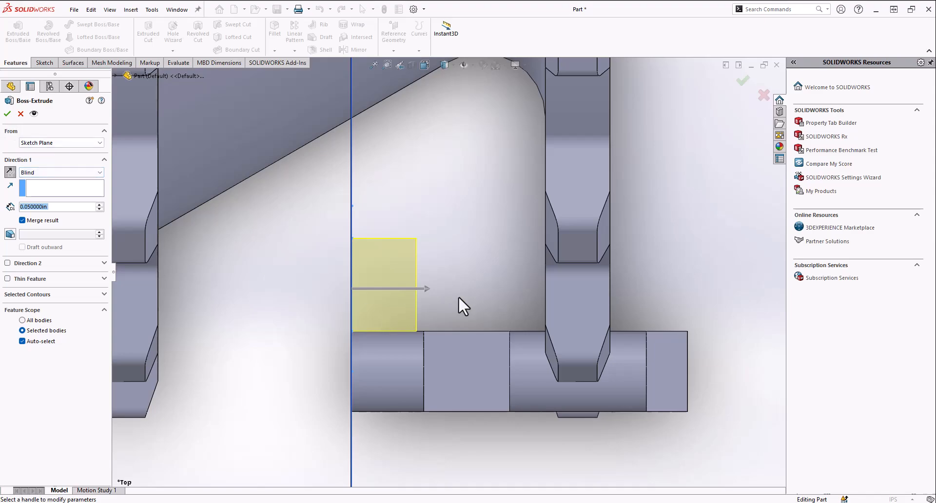
# Restrict the extrusion's feature scope to the chain link body, keep Merge result enabled, and finish the guide tooth.
pyautogui.moveTo(455, 272); pyautogui.dragTo(403, 77, button='middle')
pyautogui.click(423, 66)
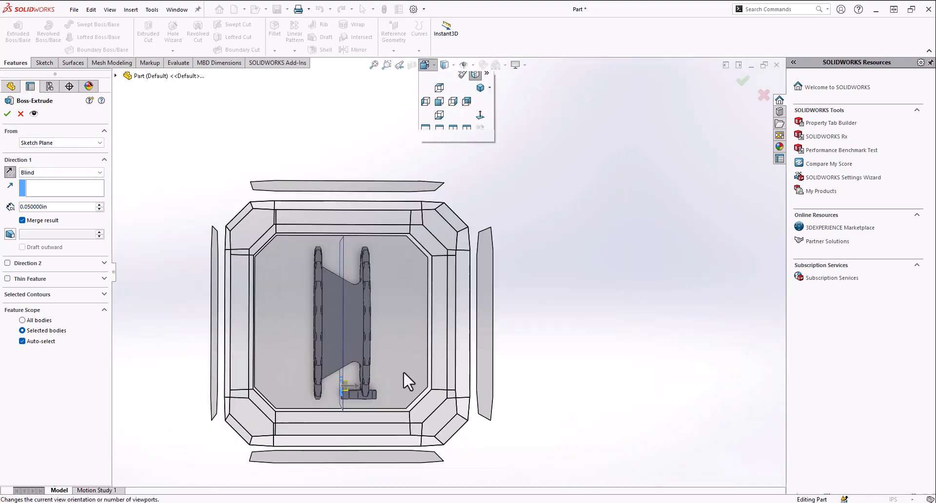
pyautogui.click(402, 373)
pyautogui.scroll(-2, 484, 423)
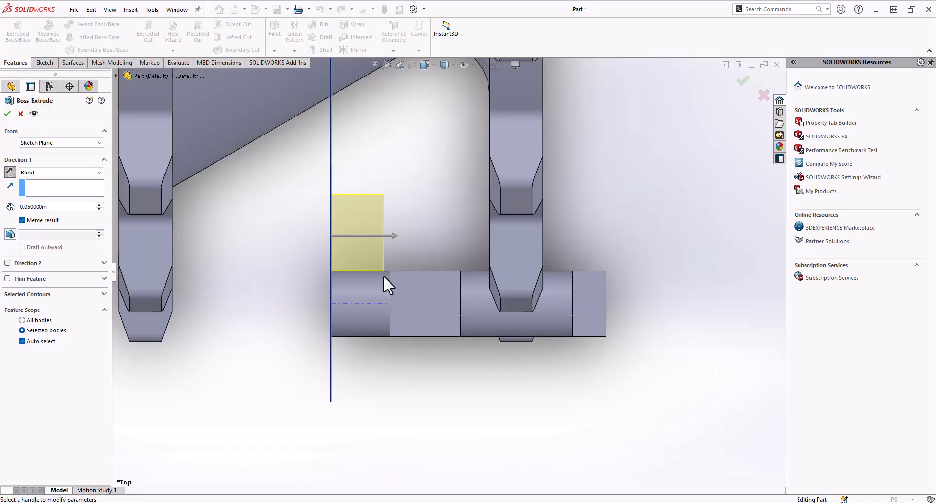
pyautogui.scroll(3, 385, 278)
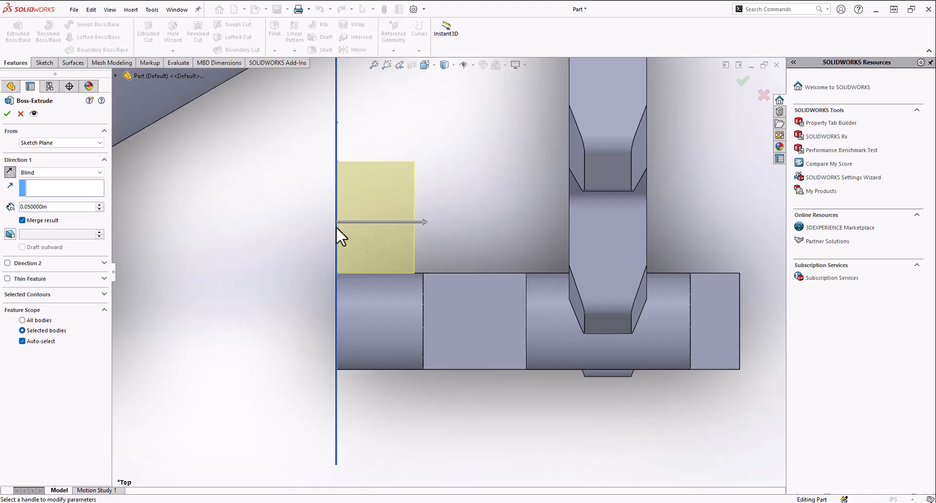
pyautogui.click(21, 341)
pyautogui.click(427, 315)
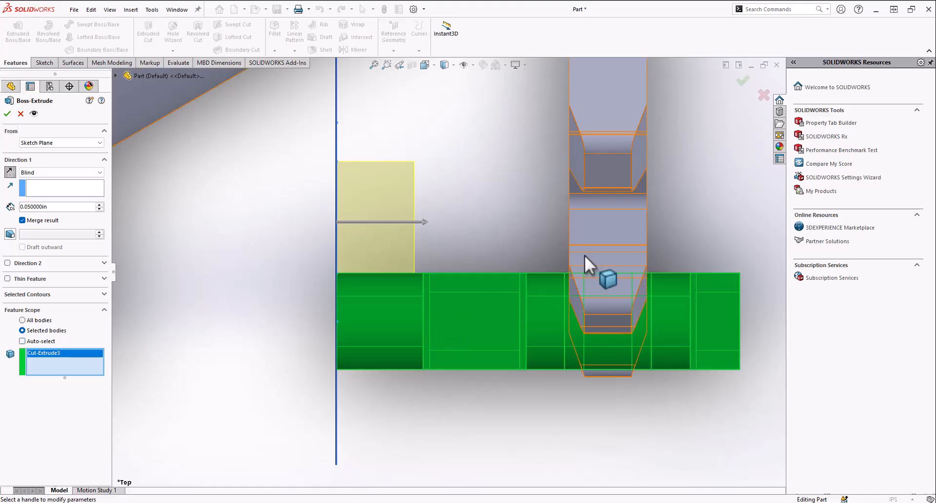
pyautogui.moveTo(585, 268); pyautogui.dragTo(549, 261, button='middle')
pyautogui.scroll(-4, 516, 217)
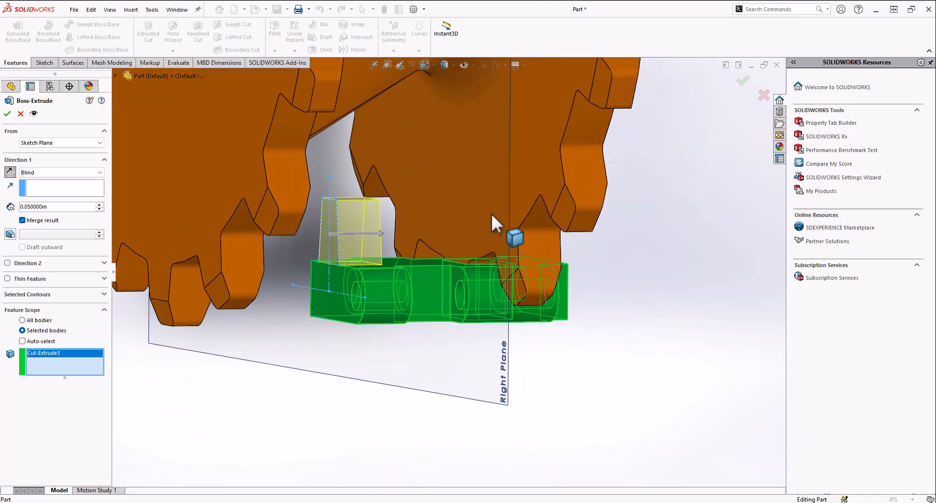
pyautogui.click(7, 113)
# Sketch a rectangle about 0.086 by 0.092 in on the link's outer face beside the sprocket-tooth slot.
pyautogui.moveTo(488, 243); pyautogui.dragTo(446, 361, button='middle')
pyautogui.scroll(-2, 473, 295)
pyautogui.moveTo(472, 294); pyautogui.dragTo(420, 305, button='middle')
pyautogui.click(428, 294)
pyautogui.click(466, 267)
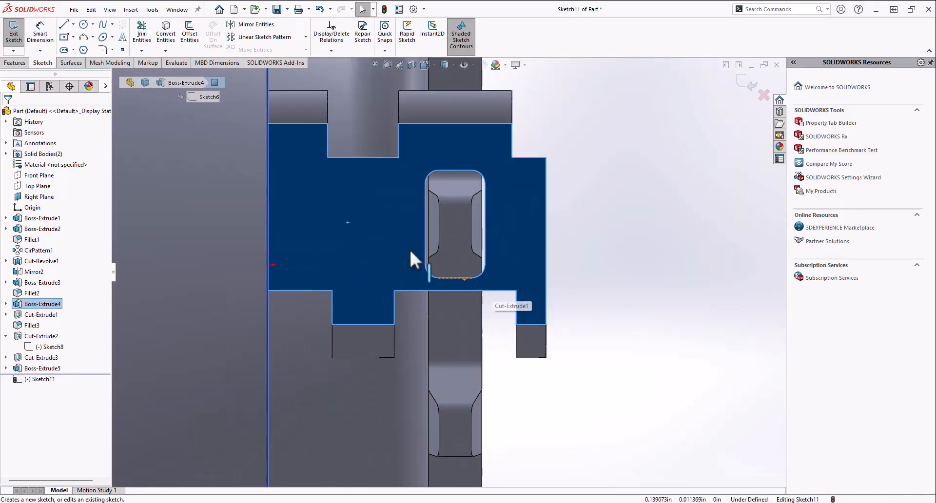
pyautogui.click(64, 37)
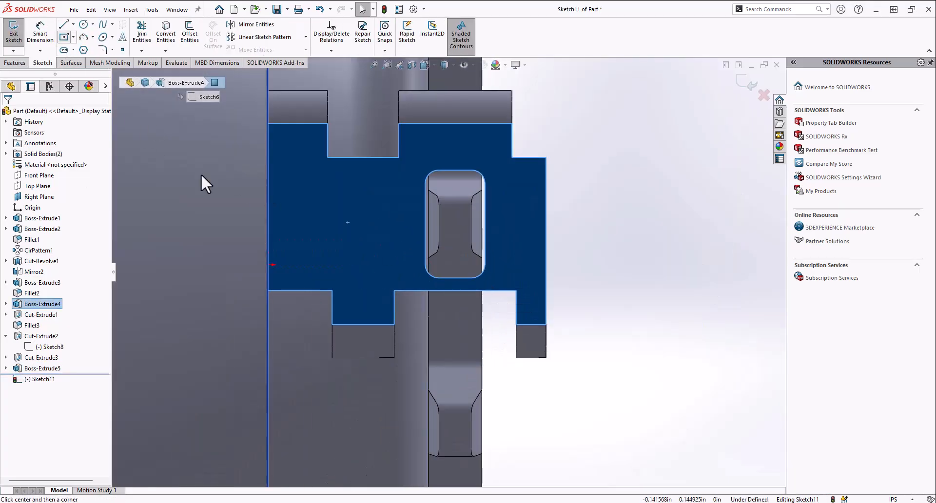
pyautogui.click(389, 166)
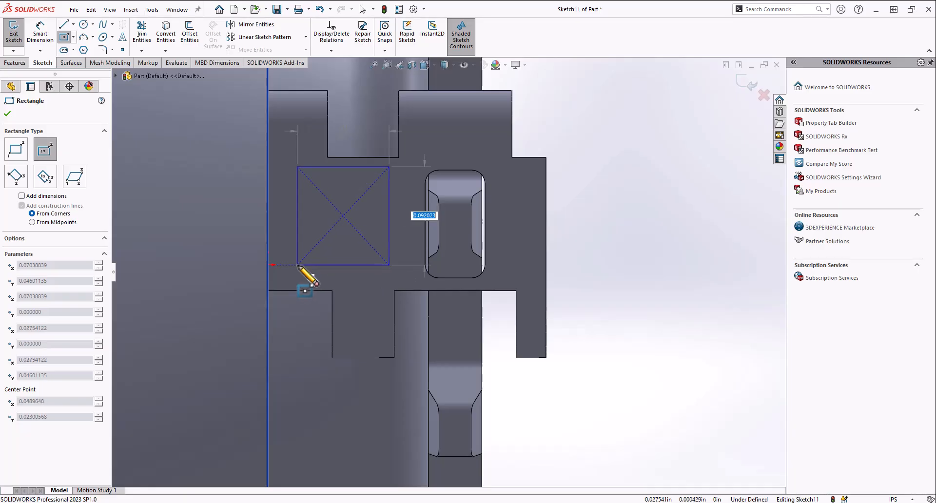
pyautogui.click(298, 265)
pyautogui.moveTo(372, 244)
pyautogui.mouseDown(button='middle')
pyautogui.moveTo(330, 267)
pyautogui.moveTo(314, 258)
pyautogui.mouseUp(button='middle')
pyautogui.scroll(-1, 314, 257)
pyautogui.scroll(2, 432, 291)
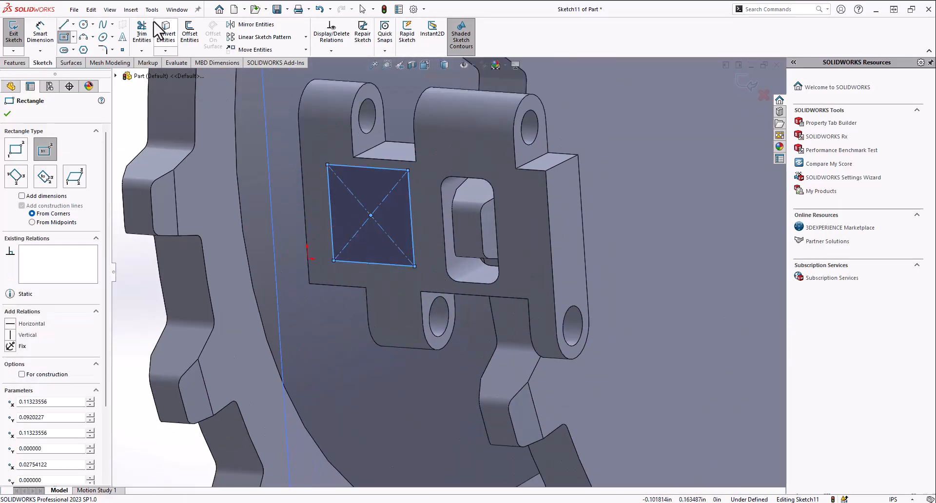
pyautogui.scroll(1, 396, 248)
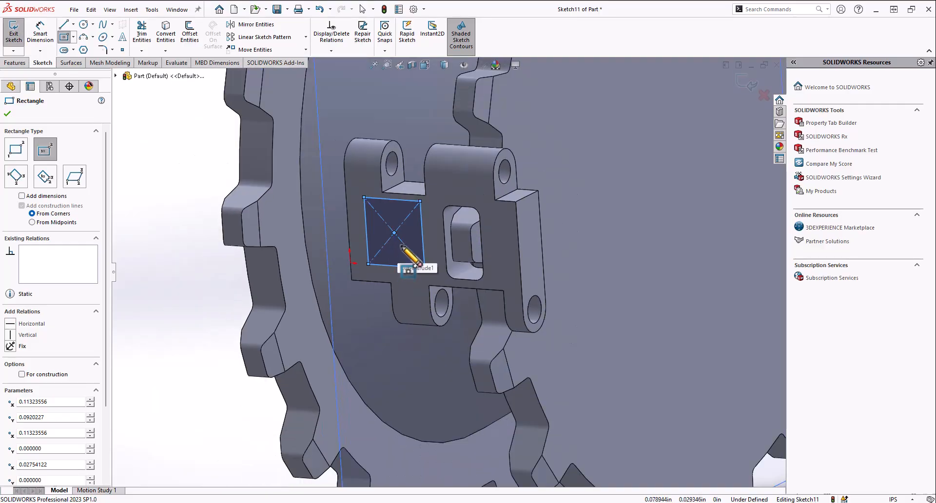
# Delete the rectangle and its construction diagonals from the link's outer face and exit the empty sketch.
pyautogui.press('Escape')
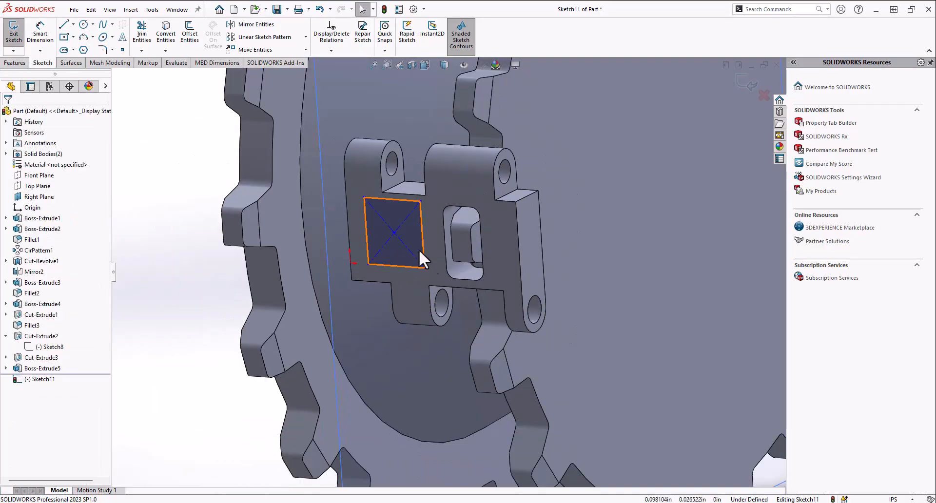
pyautogui.click(414, 238)
pyautogui.press('Delete')
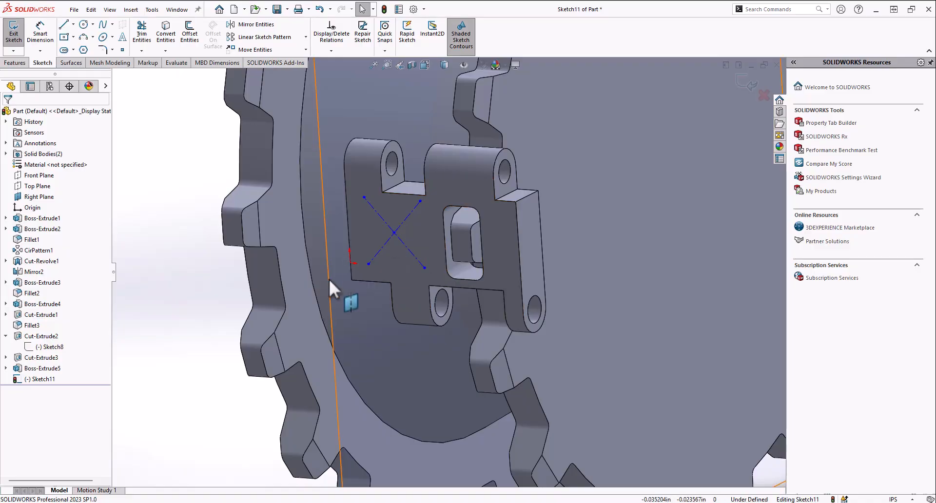
pyautogui.moveTo(334, 291); pyautogui.dragTo(481, 138)
pyautogui.press('Delete')
pyautogui.moveTo(390, 234)
pyautogui.mouseDown(button='middle')
pyautogui.moveTo(436, 274)
pyautogui.moveTo(428, 395)
pyautogui.moveTo(418, 142)
pyautogui.moveTo(388, 263)
pyautogui.moveTo(420, 220)
pyautogui.moveTo(502, 383)
pyautogui.moveTo(499, 302)
pyautogui.mouseUp(button='middle')
pyautogui.scroll(-3, 507, 393)
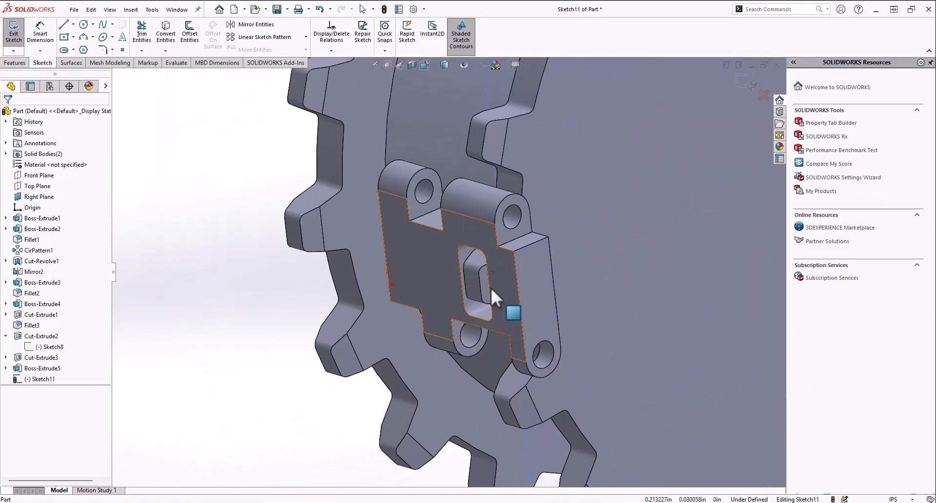
pyautogui.scroll(5, 436, 287)
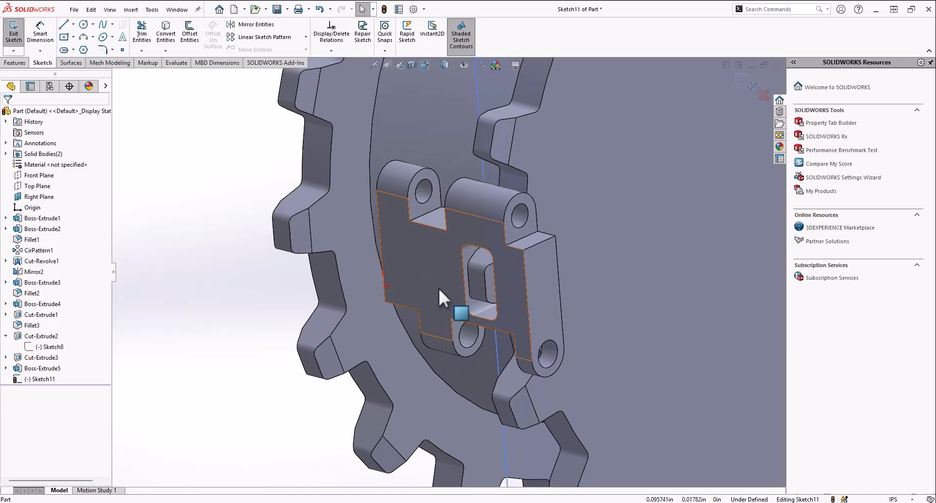
pyautogui.scroll(-3, 472, 256)
pyautogui.click(14, 34)
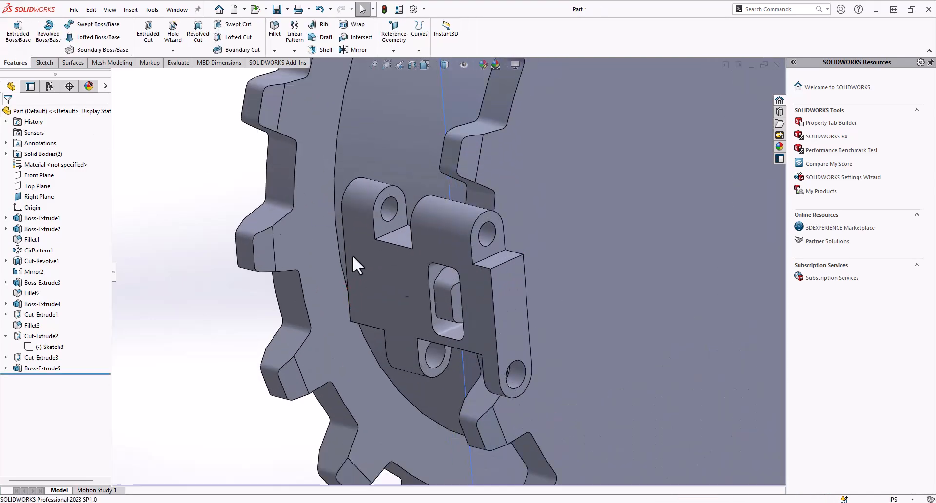
# Mirror the half-link body about its flat inner side face, with Merge solids and Knit surfaces enabled.
pyautogui.scroll(3, 428, 281)
pyautogui.moveTo(428, 280); pyautogui.dragTo(386, 382, button='middle')
pyautogui.scroll(-4, 386, 382)
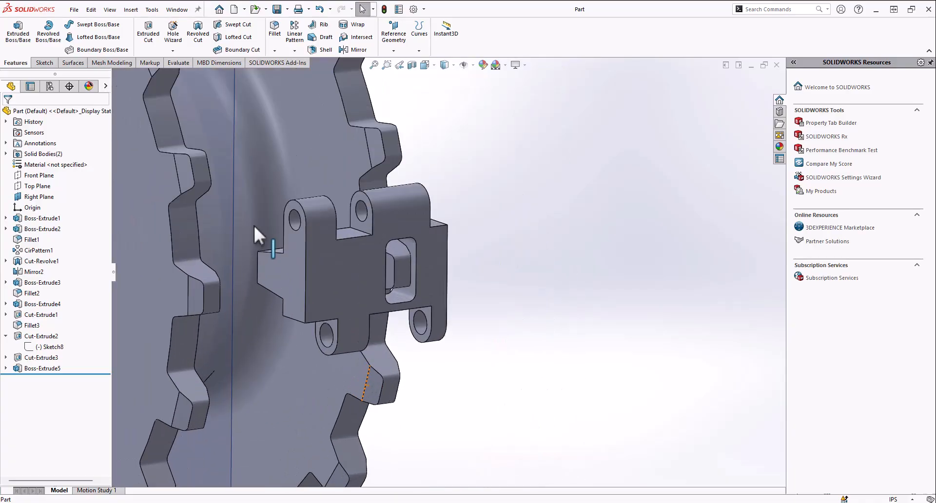
pyautogui.moveTo(255, 229); pyautogui.dragTo(279, 253, button='middle')
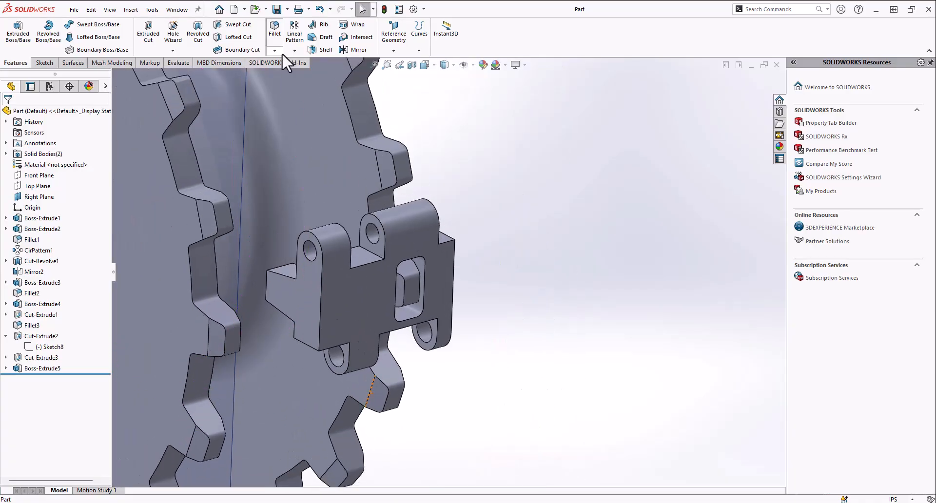
pyautogui.click(349, 50)
pyautogui.click(49, 249)
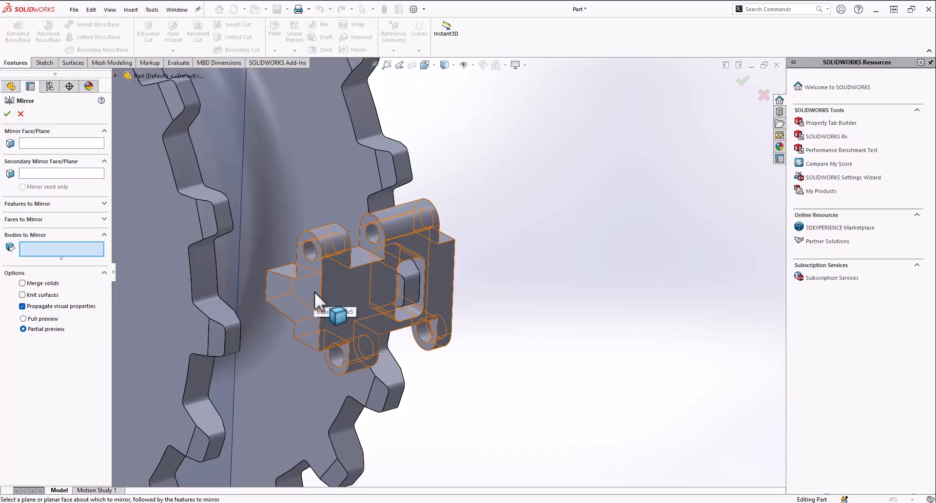
pyautogui.click(347, 282)
pyautogui.click(49, 144)
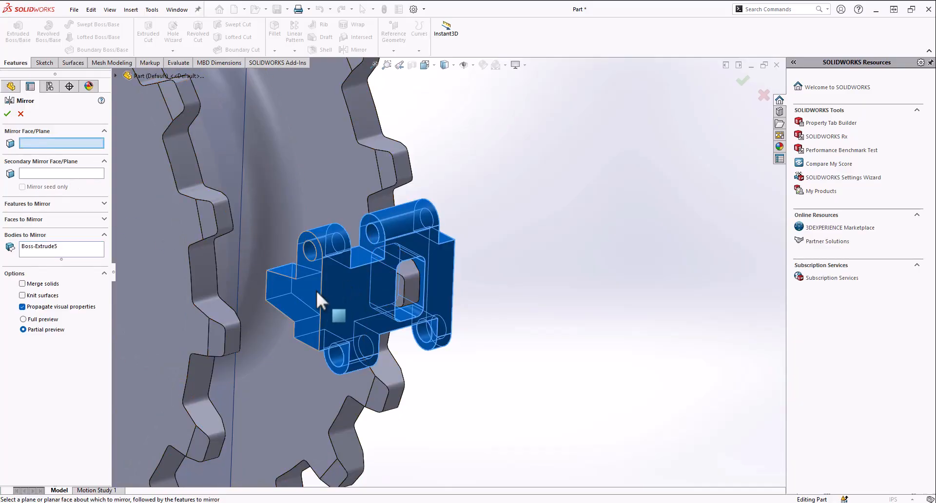
pyautogui.click(303, 288)
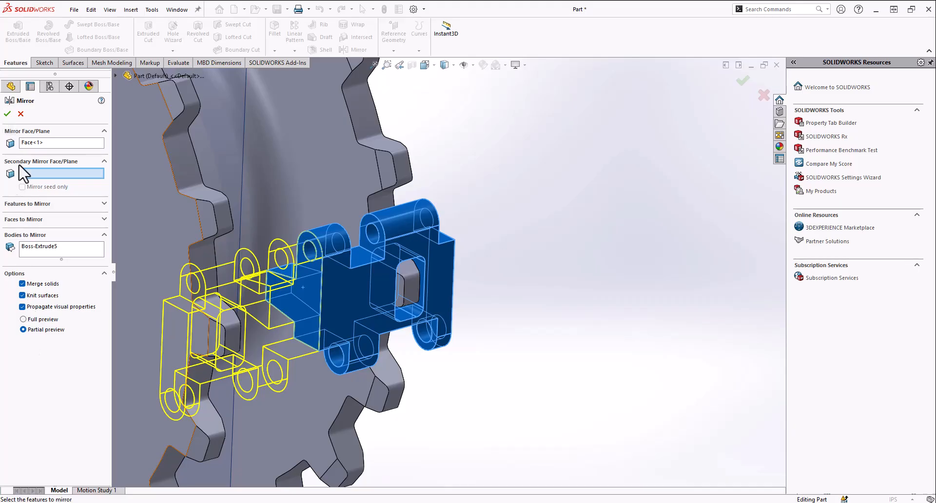
pyautogui.click(8, 115)
# Examine from several angles how the mirrored full-width link sits on the teeth of both sprocket rings.
pyautogui.moveTo(332, 280); pyautogui.dragTo(376, 359, button='middle')
pyautogui.scroll(3, 368, 243)
pyautogui.scroll(-7, 379, 312)
pyautogui.scroll(5, 390, 230)
pyautogui.moveTo(390, 231); pyautogui.dragTo(464, 94, button='middle')
pyautogui.scroll(2, 401, 276)
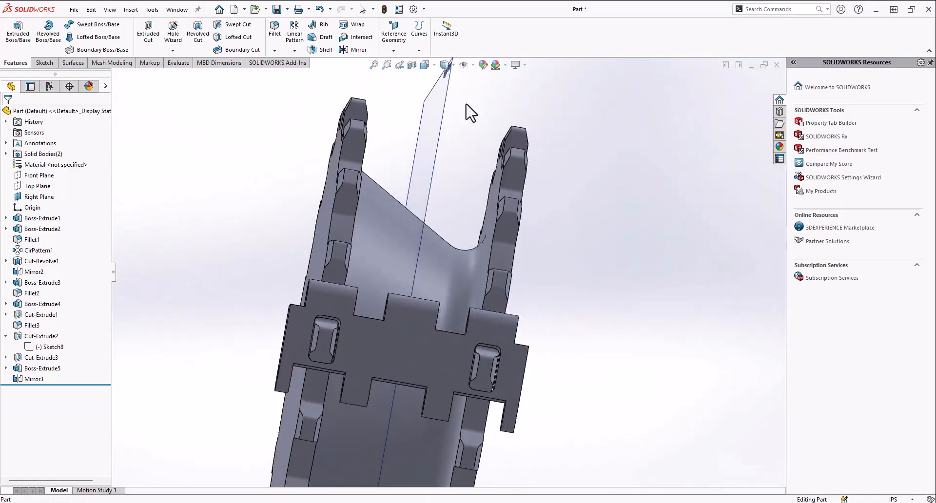
pyautogui.scroll(-7, 353, 329)
pyautogui.scroll(6, 352, 329)
pyautogui.moveTo(288, 354); pyautogui.dragTo(499, 289, button='middle')
pyautogui.scroll(4, 495, 347)
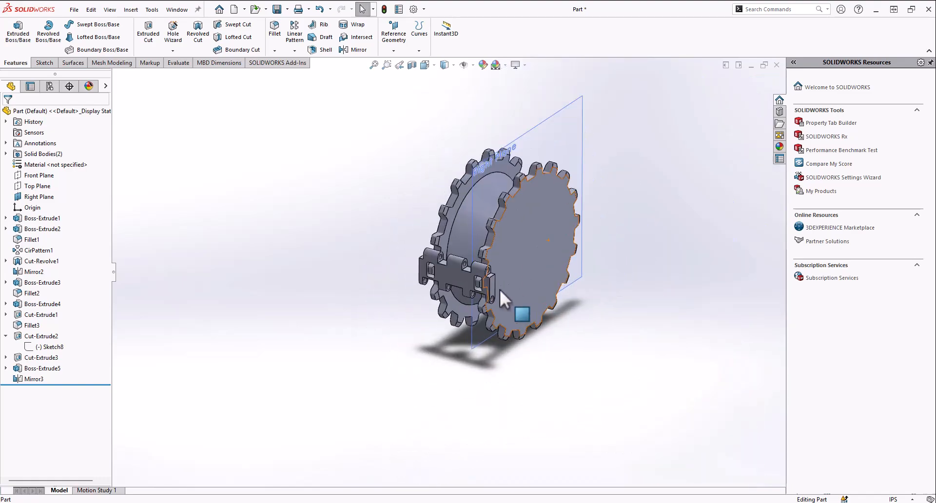
pyautogui.scroll(3, 507, 288)
pyautogui.scroll(-5, 486, 276)
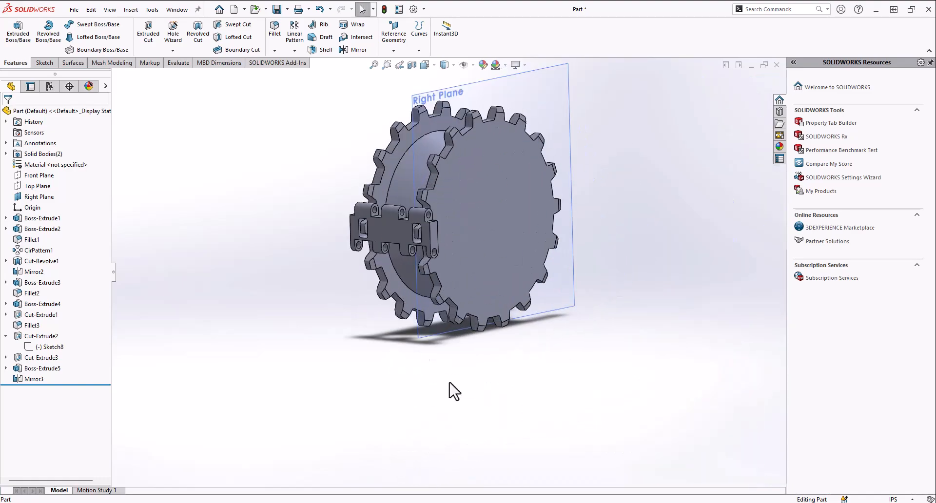
pyautogui.scroll(4, 591, 288)
pyautogui.scroll(-7, 391, 249)
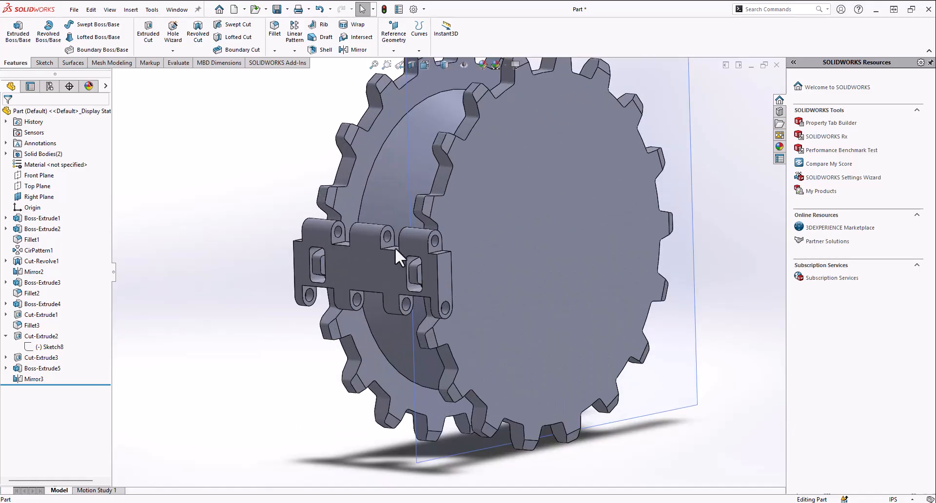
# Circular-pattern the full-width link body around the sprocket axis with 18 equally spaced instances over 360 degrees.
pyautogui.click(295, 51)
pyautogui.click(300, 75)
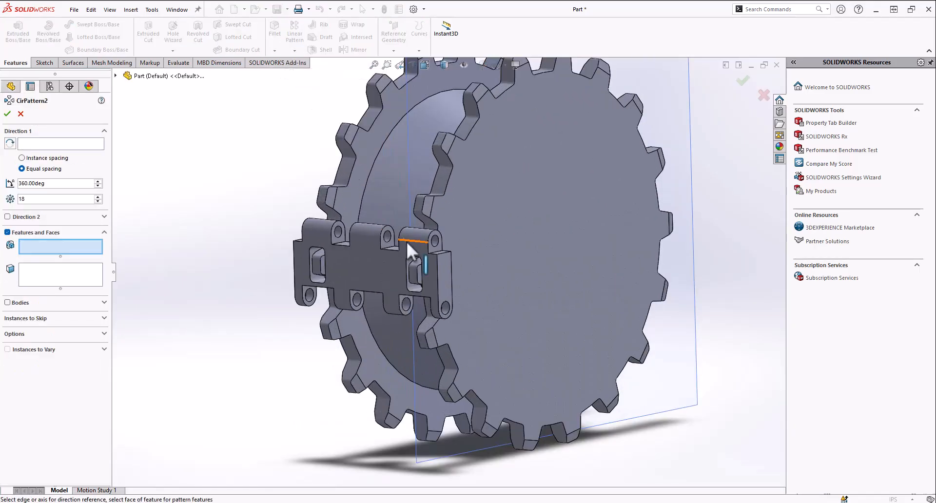
pyautogui.click(8, 302)
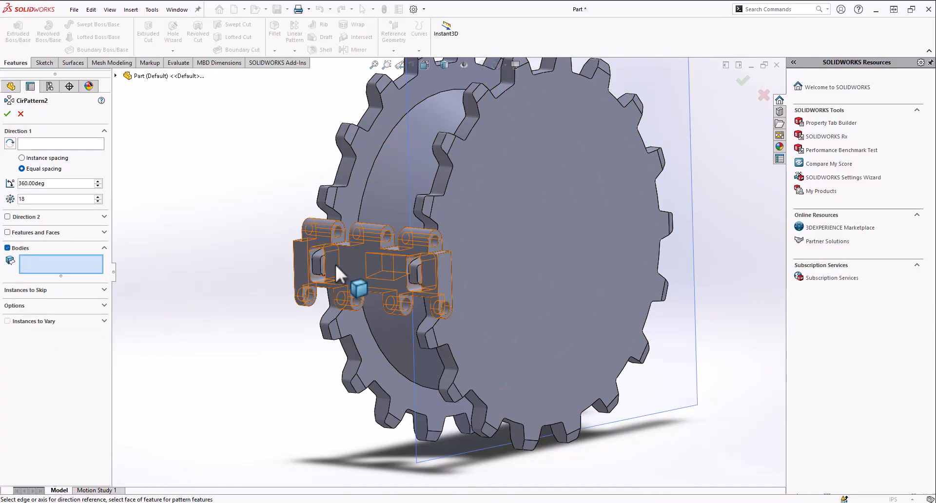
pyautogui.click(332, 266)
pyautogui.click(39, 143)
pyautogui.click(438, 180)
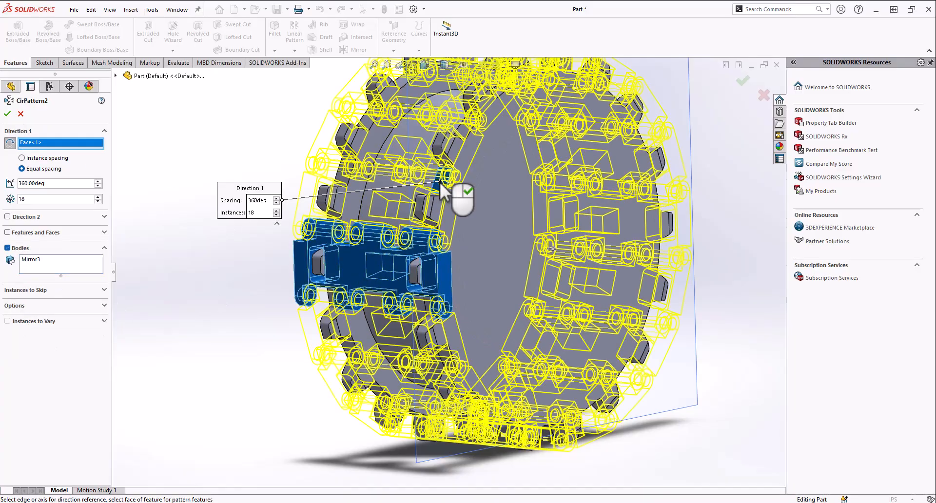
pyautogui.scroll(-5, 431, 244)
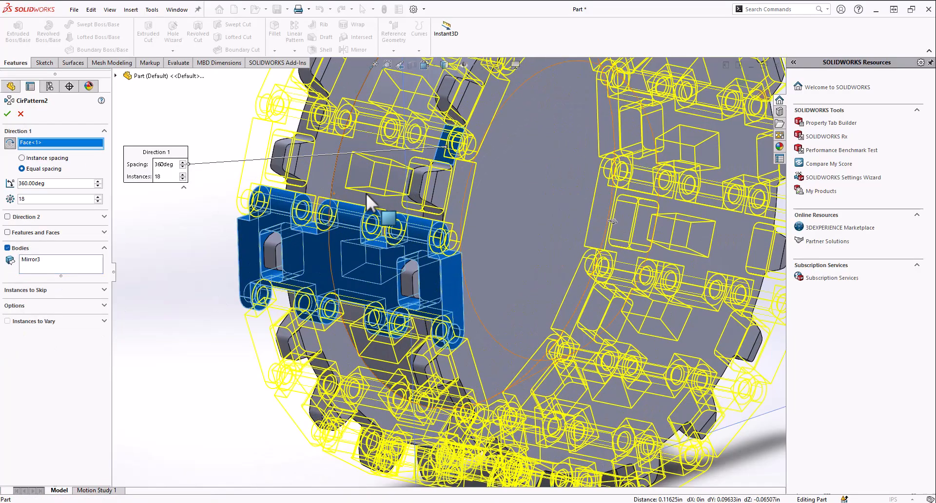
pyautogui.scroll(3, 412, 235)
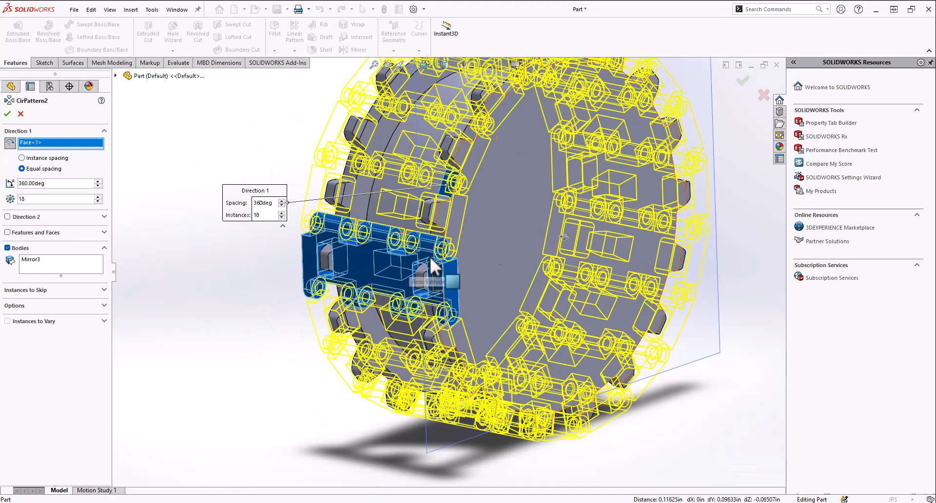
pyautogui.click(7, 115)
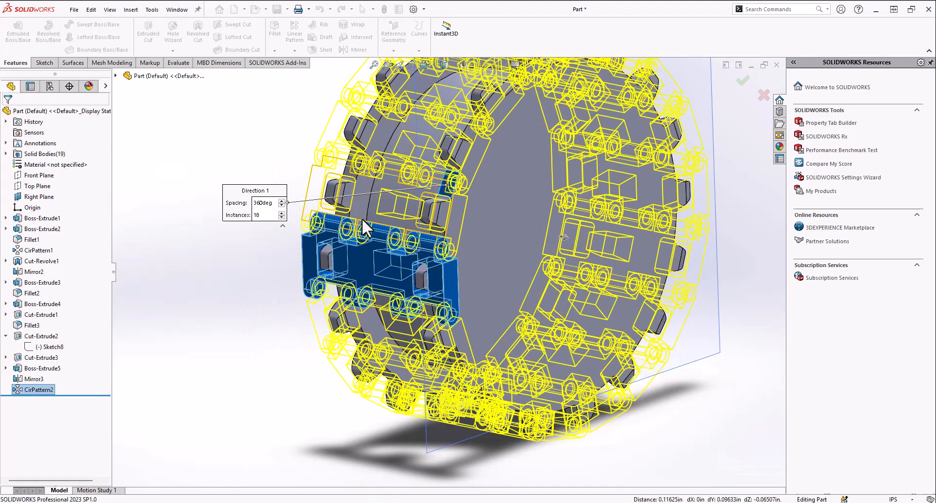
# Examine up close how the knuckles and pin holes of neighbouring patterned links line up along the track's side.
pyautogui.scroll(-6, 444, 248)
pyautogui.scroll(-8, 445, 229)
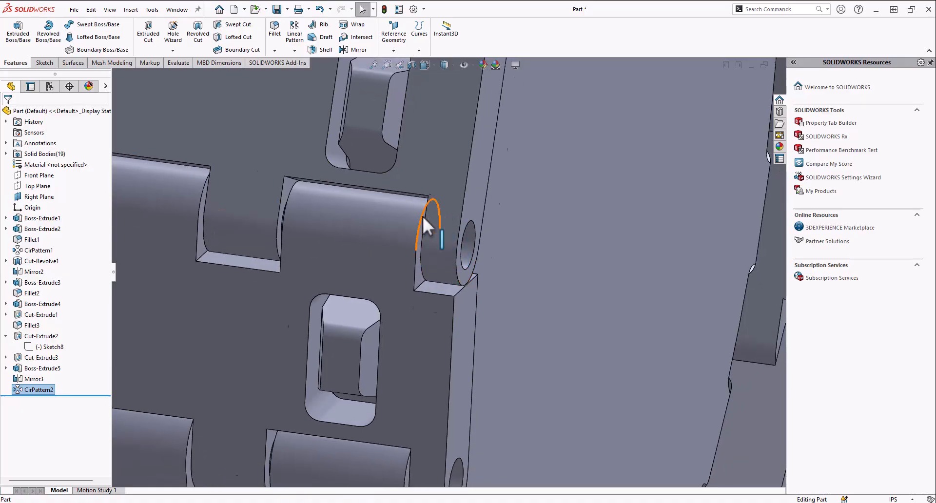
pyautogui.moveTo(461, 218); pyautogui.dragTo(512, 406, button='middle')
pyautogui.scroll(-3, 512, 406)
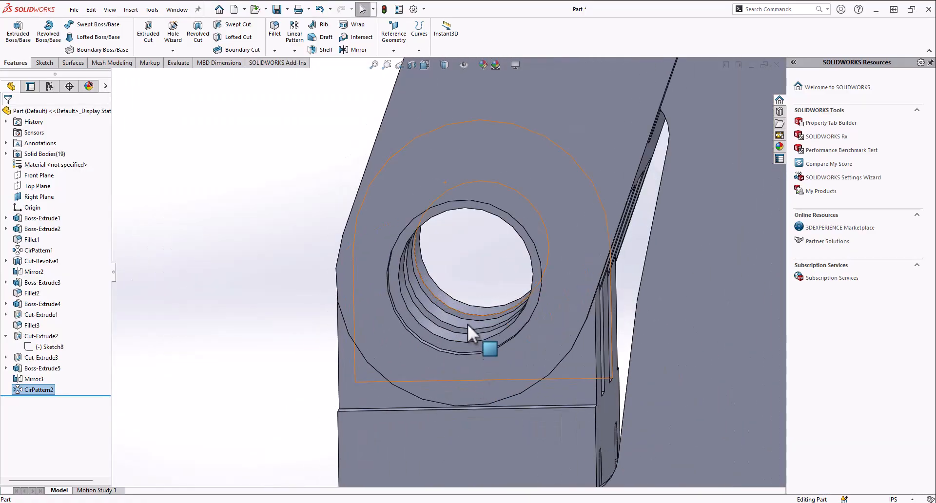
pyautogui.scroll(-3, 468, 326)
pyautogui.moveTo(442, 329)
pyautogui.mouseDown(button='middle')
pyautogui.moveTo(426, 311)
pyautogui.moveTo(490, 244)
pyautogui.moveTo(458, 244)
pyautogui.mouseUp(button='middle')
pyautogui.scroll(2, 439, 324)
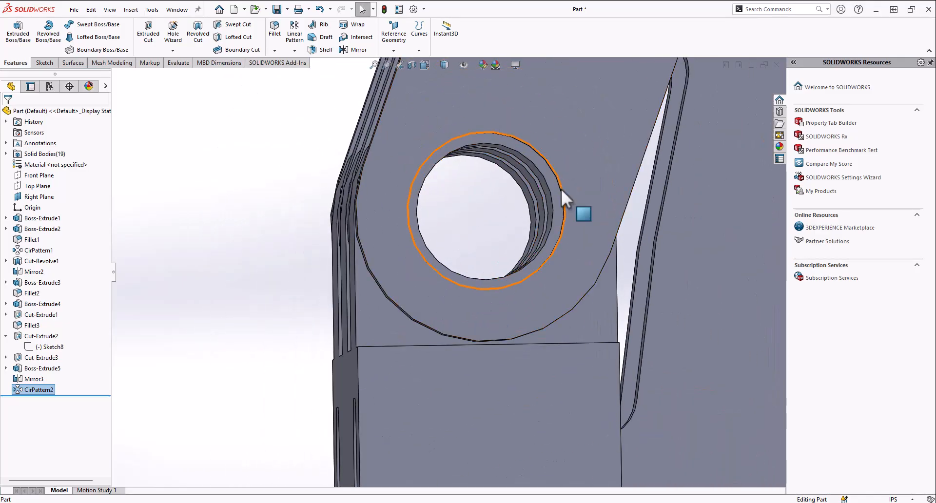
pyautogui.moveTo(569, 221); pyautogui.dragTo(476, 265, button='middle')
pyautogui.scroll(10, 470, 231)
pyautogui.scroll(-7, 443, 278)
pyautogui.scroll(1, 475, 265)
pyautogui.moveTo(460, 314); pyautogui.dragTo(456, 285, button='middle')
pyautogui.scroll(-6, 493, 336)
pyautogui.moveTo(473, 248); pyautogui.dragTo(481, 466, button='middle')
# Inspect the complete ring of links around the double sprocket from several angles.
pyautogui.scroll(4, 479, 223)
pyautogui.scroll(4, 510, 260)
pyautogui.scroll(3, 480, 466)
pyautogui.moveTo(403, 330); pyautogui.dragTo(479, 318, button='middle')
pyautogui.scroll(3, 480, 255)
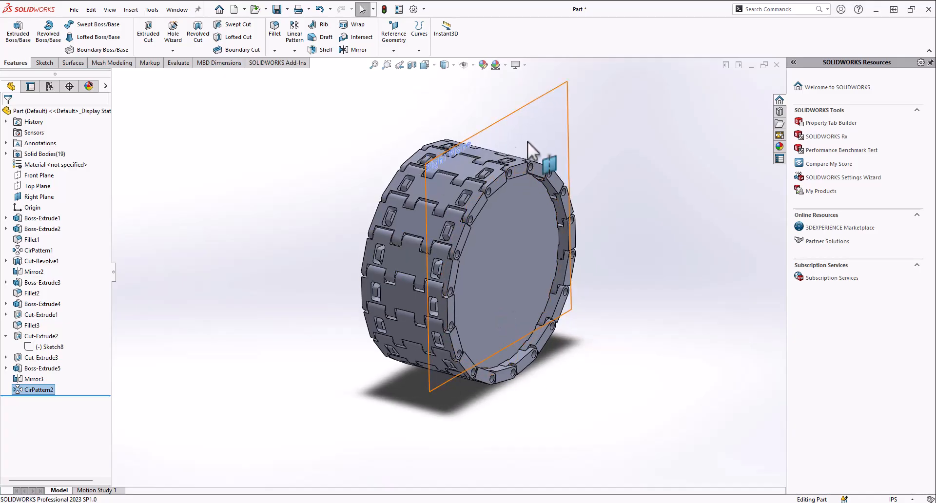
pyautogui.moveTo(447, 326); pyautogui.dragTo(448, 290, button='middle')
pyautogui.scroll(-2, 428, 319)
pyautogui.scroll(2, 426, 301)
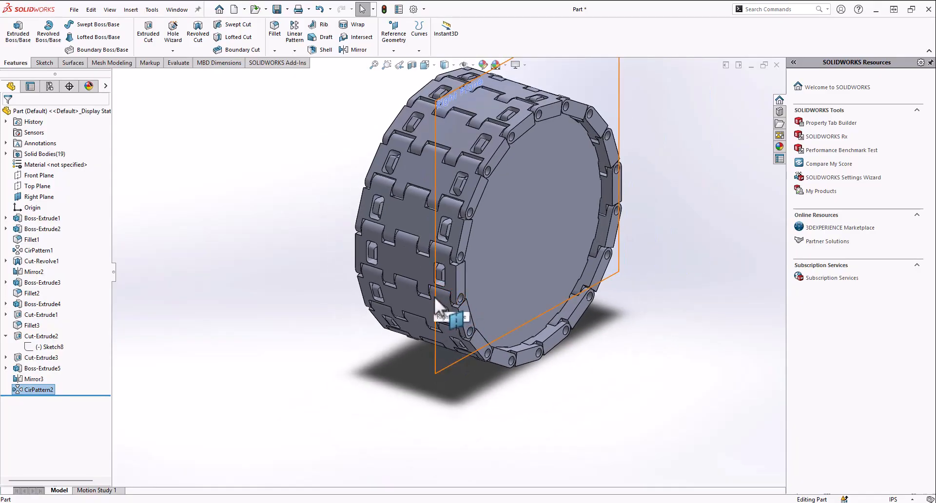
pyautogui.scroll(-3, 438, 300)
pyautogui.moveTo(428, 253); pyautogui.dragTo(461, 244, button='middle')
pyautogui.scroll(5, 454, 282)
pyautogui.moveTo(455, 283); pyautogui.dragTo(496, 226, button='middle')
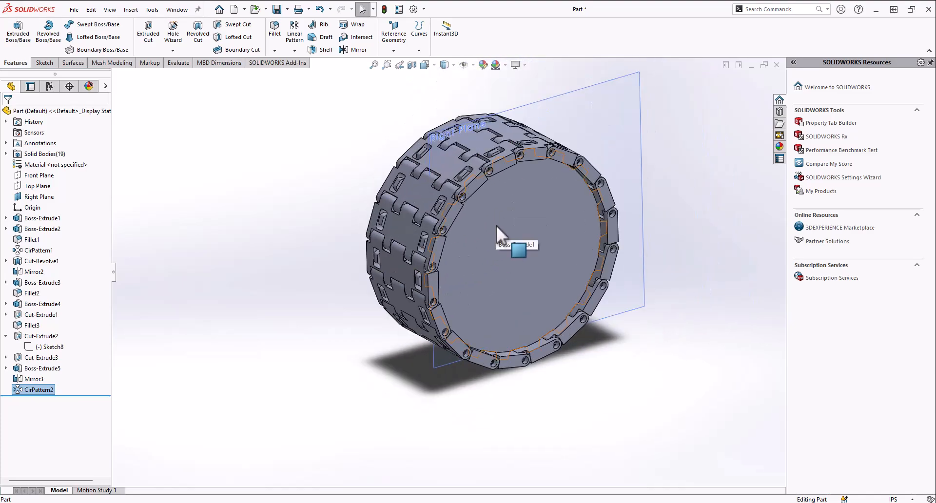
pyautogui.moveTo(457, 256); pyautogui.dragTo(440, 198, button='middle')
pyautogui.scroll(-5, 419, 280)
pyautogui.moveTo(497, 212); pyautogui.dragTo(473, 212, button='middle')
pyautogui.scroll(6, 466, 273)
pyautogui.moveTo(464, 279); pyautogui.dragTo(423, 310, button='middle')
pyautogui.moveTo(445, 271); pyautogui.dragTo(400, 202, button='middle')
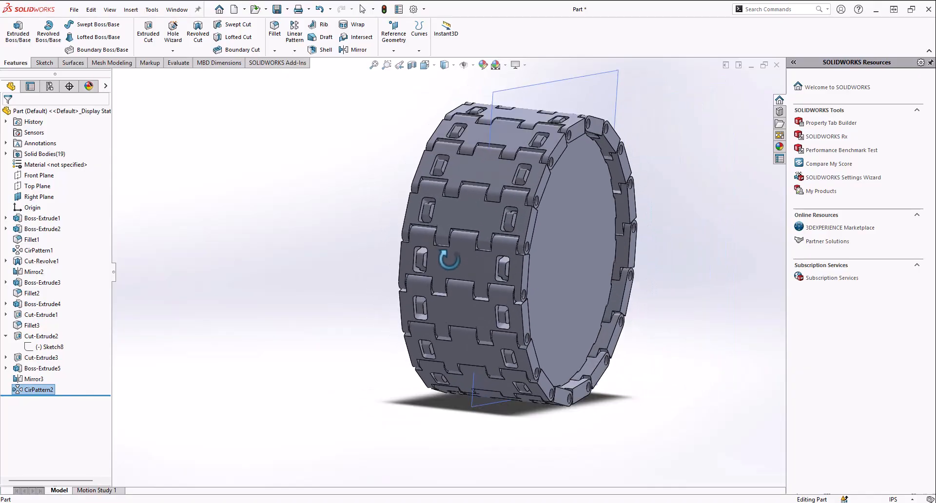
# Examine the clearance and sharp corners in the knuckle notches beside the sprocket-tooth slots.
pyautogui.scroll(-10, 508, 256)
pyautogui.moveTo(489, 215); pyautogui.dragTo(499, 247, button='middle')
pyautogui.scroll(10, 475, 245)
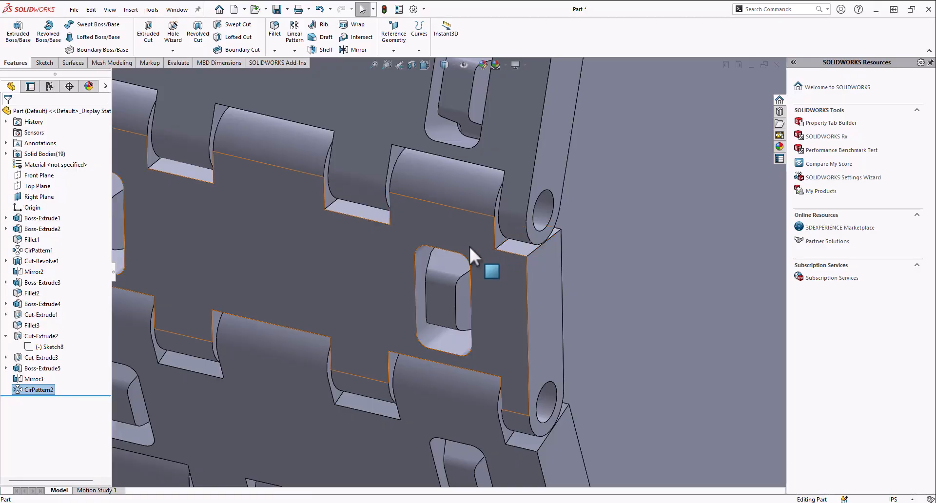
pyautogui.scroll(-10, 429, 285)
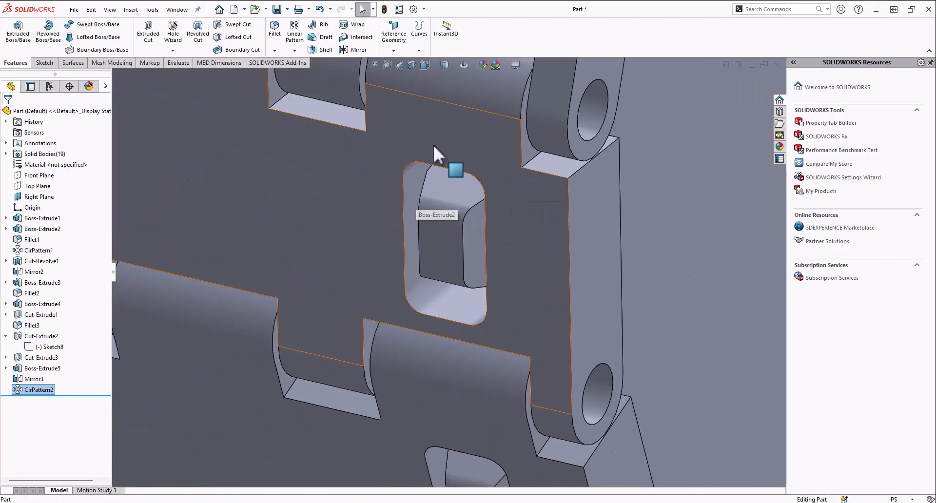
pyautogui.scroll(6, 483, 180)
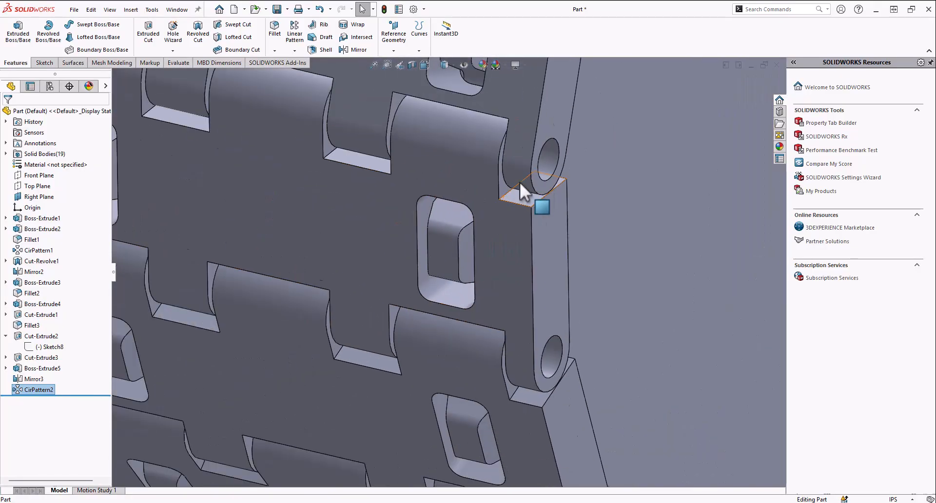
pyautogui.scroll(-8, 477, 238)
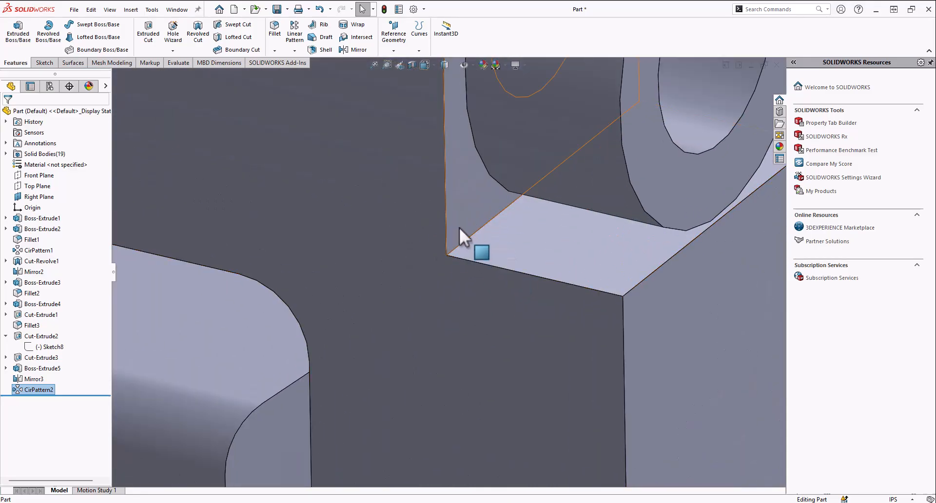
pyautogui.scroll(4, 450, 202)
pyautogui.scroll(3, 450, 253)
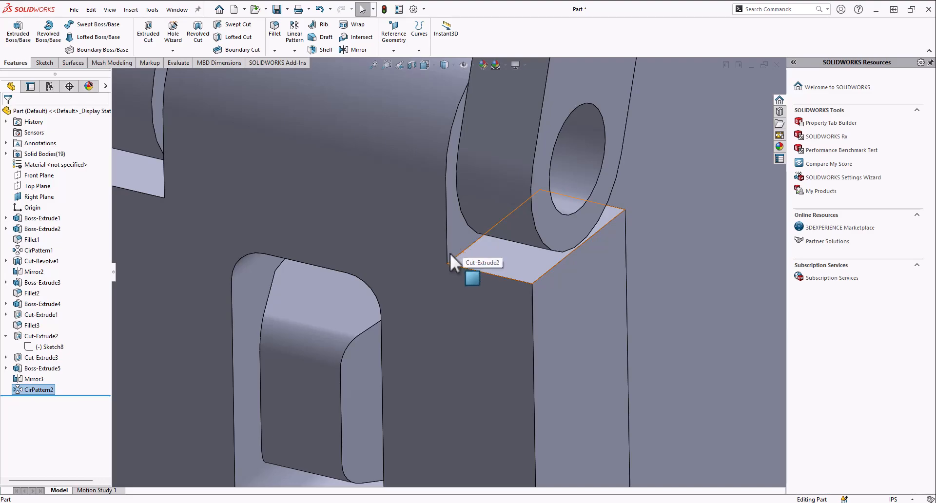
pyautogui.scroll(-6, 451, 263)
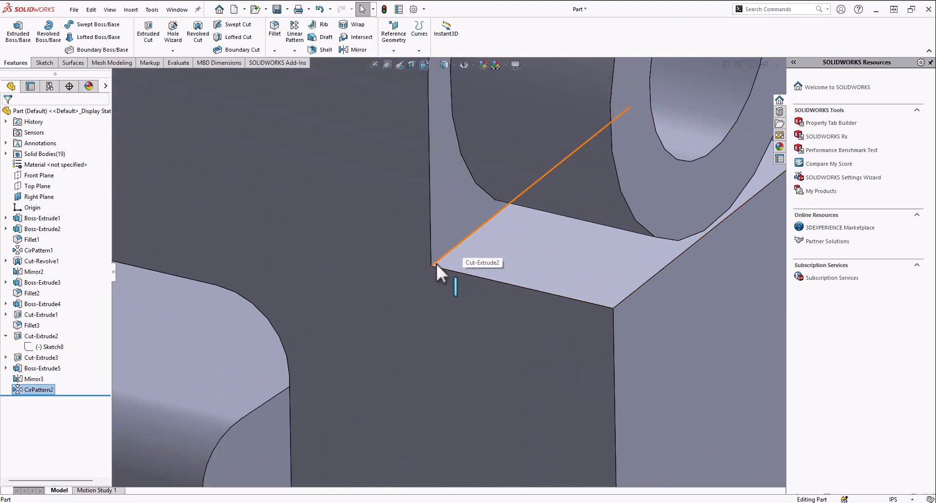
pyautogui.scroll(8, 465, 271)
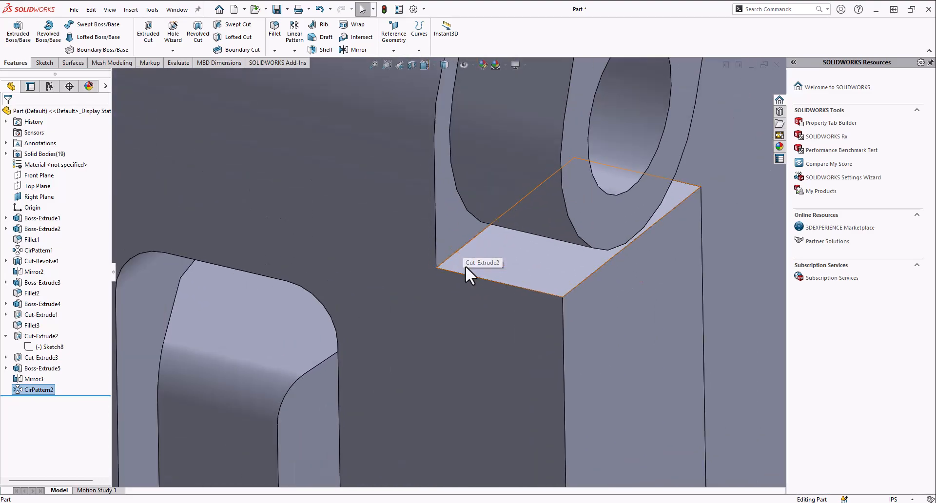
pyautogui.scroll(3, 435, 287)
# Check the wrapped track's outer surface and side edges by viewing it from below and from the side.
pyautogui.moveTo(429, 288)
pyautogui.mouseDown(button='middle')
pyautogui.moveTo(409, 247)
pyautogui.moveTo(412, 278)
pyautogui.moveTo(432, 287)
pyautogui.mouseUp(button='middle')
pyautogui.scroll(-3, 433, 289)
pyautogui.moveTo(435, 331)
pyautogui.mouseDown(button='middle')
pyautogui.moveTo(435, 291)
pyautogui.moveTo(437, 337)
pyautogui.mouseUp(button='middle')
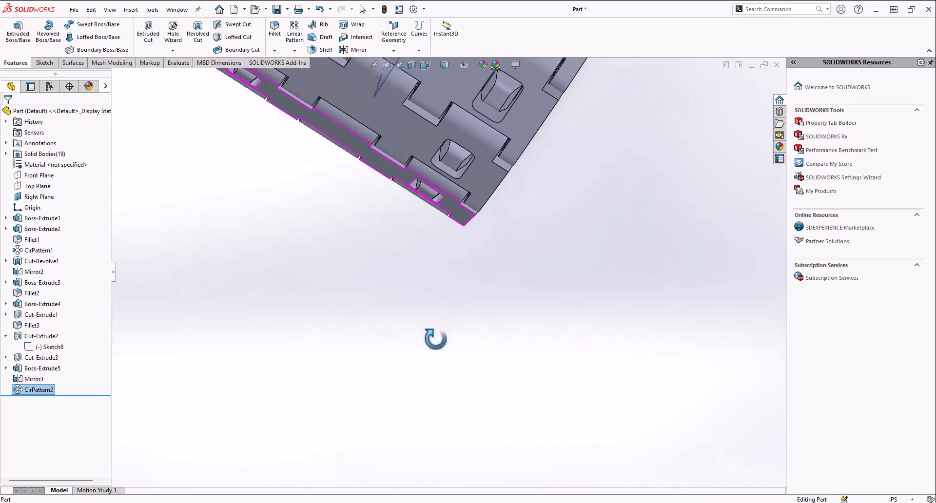
pyautogui.moveTo(508, 148); pyautogui.dragTo(366, 150, button='middle')
pyautogui.scroll(4, 472, 126)
pyautogui.moveTo(470, 123); pyautogui.dragTo(454, 162, button='middle')
pyautogui.scroll(-5, 463, 214)
pyautogui.scroll(3, 451, 171)
pyautogui.scroll(-3, 458, 168)
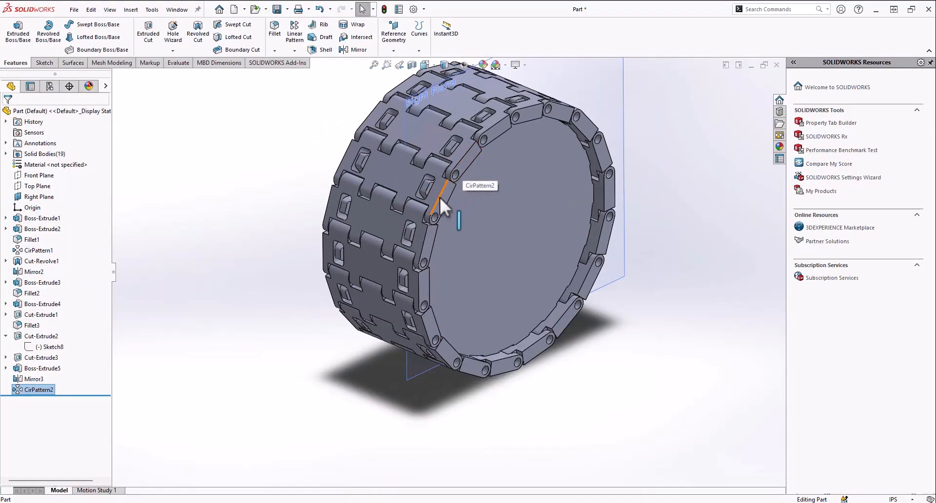